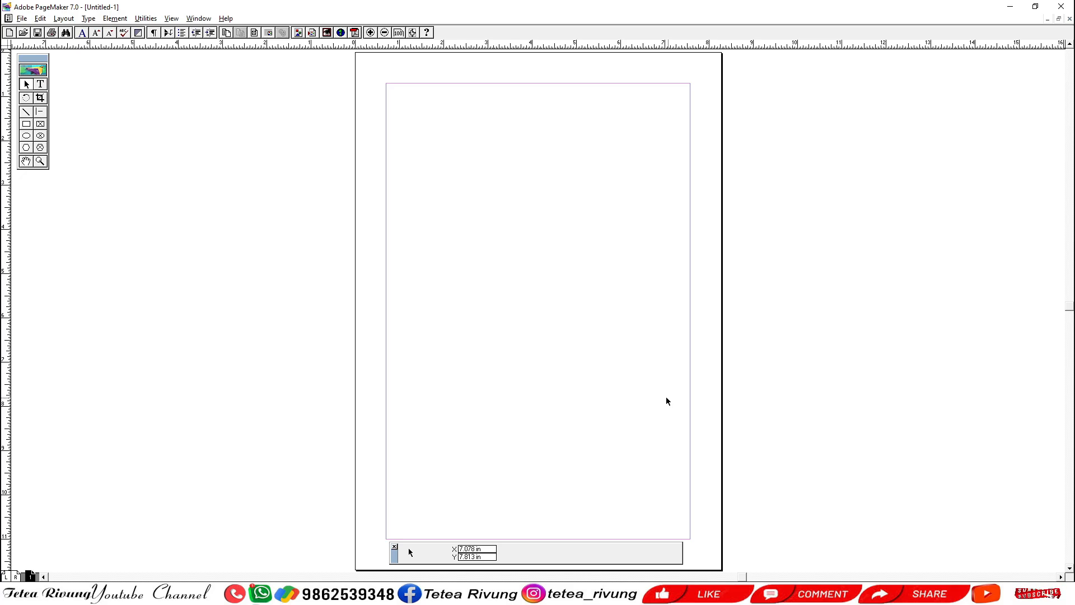
# - Enter just over two lines of random filler text starting "jh alkjasd lk jasdlk" at the page's top margin with the Text tool
pyautogui.click(40, 84)
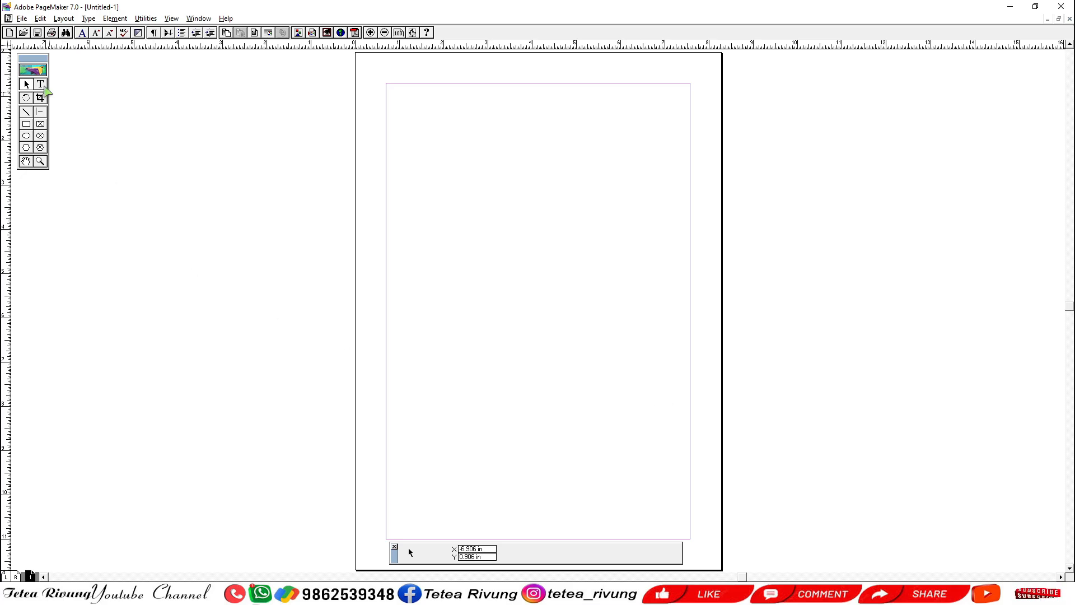
pyautogui.keyDown('ctrl'); pyautogui.keyDown('alt'); pyautogui.click(552, 218); pyautogui.keyUp('alt'); pyautogui.keyUp('ctrl')
pyautogui.keyDown('alt'); pyautogui.moveTo(470, 223); pyautogui.dragTo(423, 261); pyautogui.keyUp('alt')
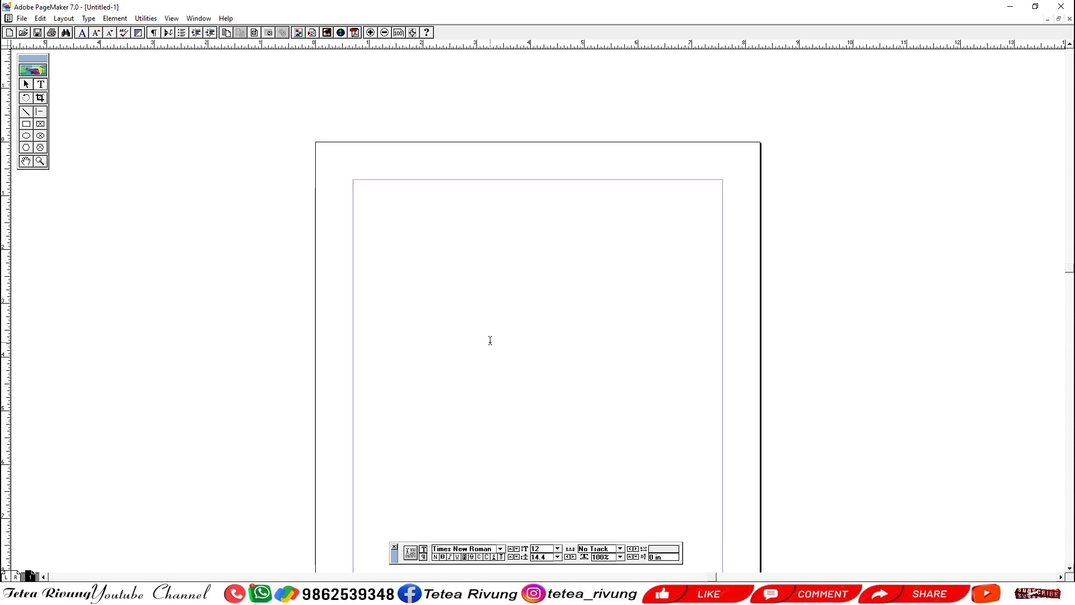
pyautogui.write('jh alkjasd lk jasdlk asdlk')
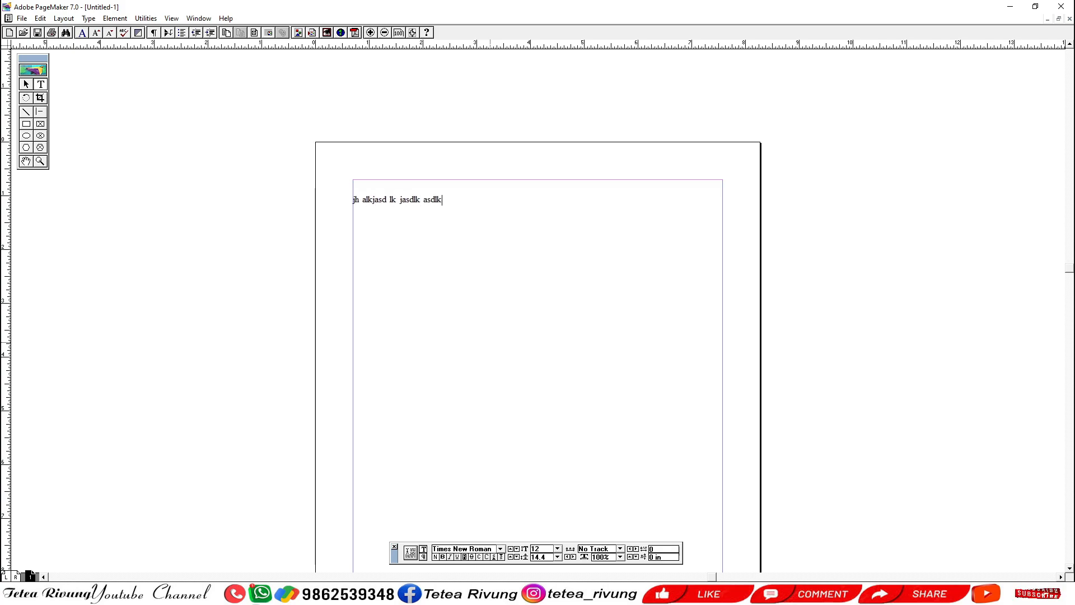
pyautogui.write('j asdl;k asdlkjasd ;lasdkjas;dlkfas')
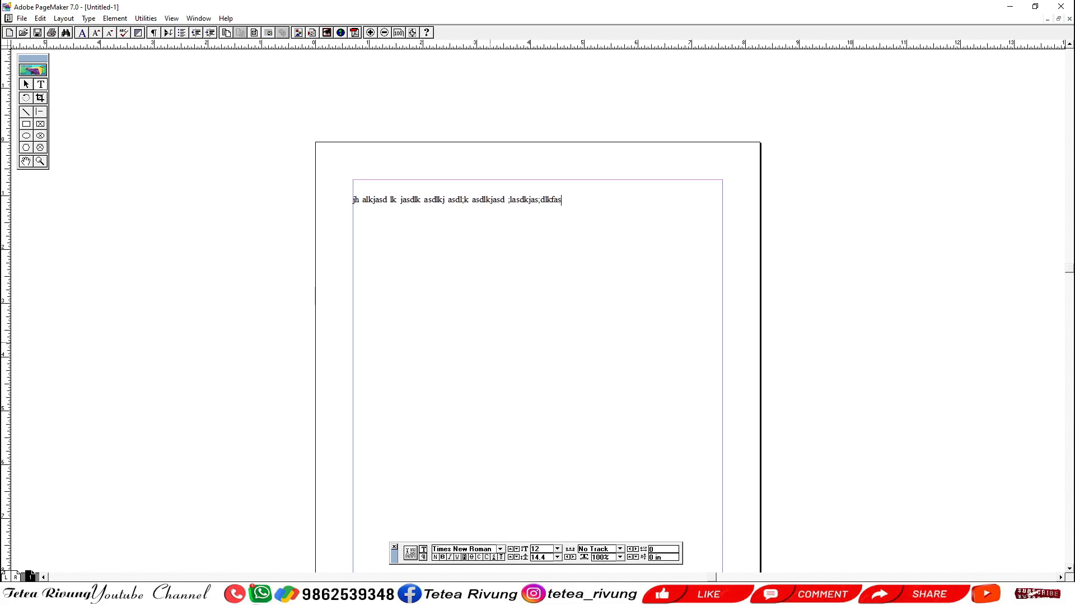
pyautogui.write(' adsl;kj afdsl;kasd as;lkd asdlkjasd ;lkasd')
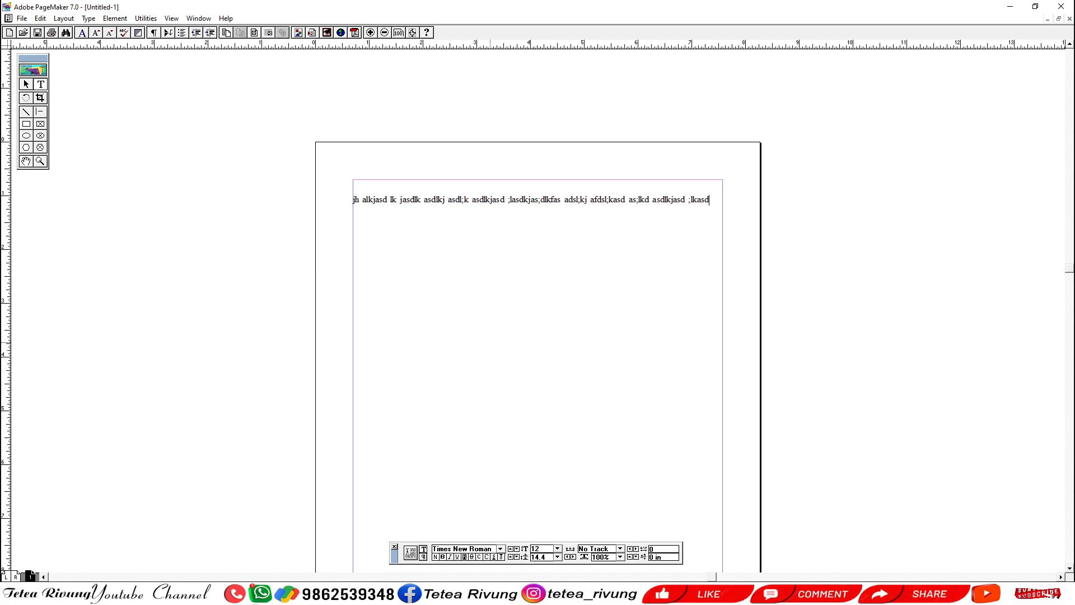
pyautogui.write('fl asdl;kj asd;laks da;lsdkasd ;asdf;l')
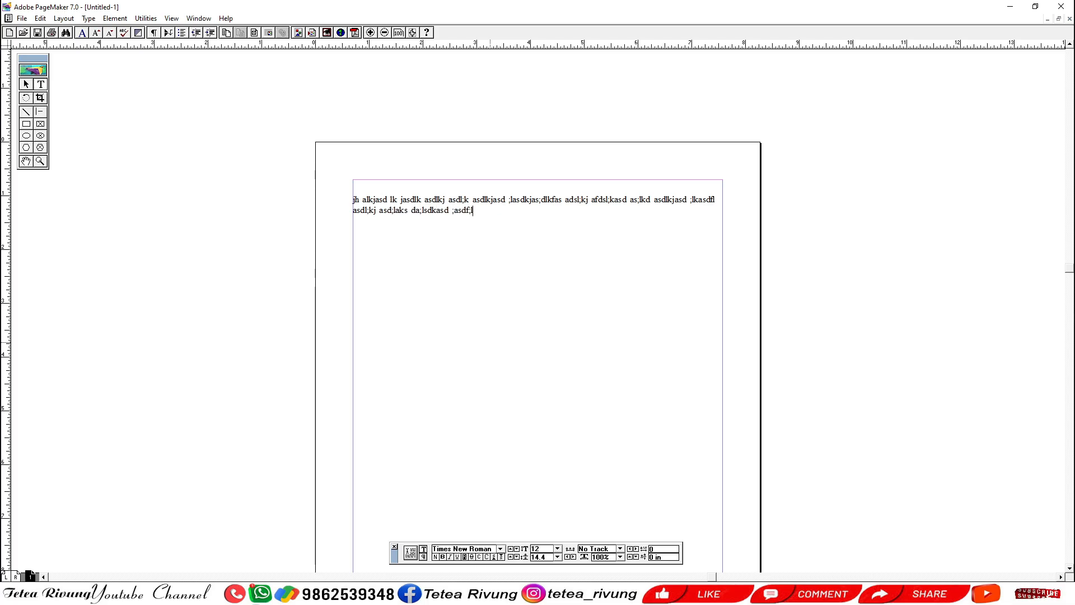
pyautogui.write('k ajsdl;ak sdf;laksdjf a;sldkf asd;lkjasd ;')
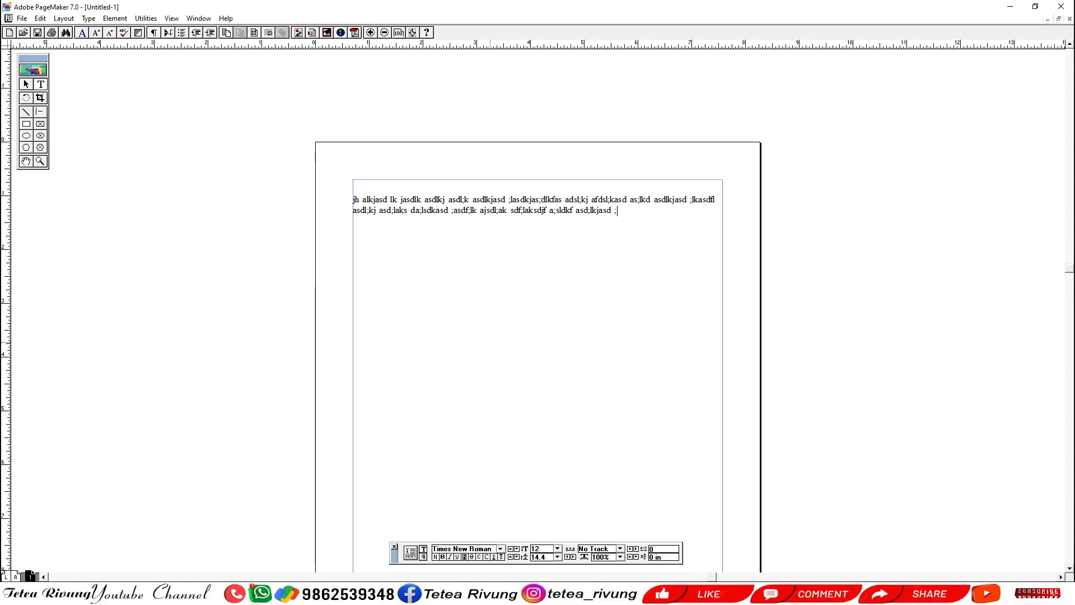
pyautogui.write('asdflk jasd;lk asfd;lk j asdlk jasdf')
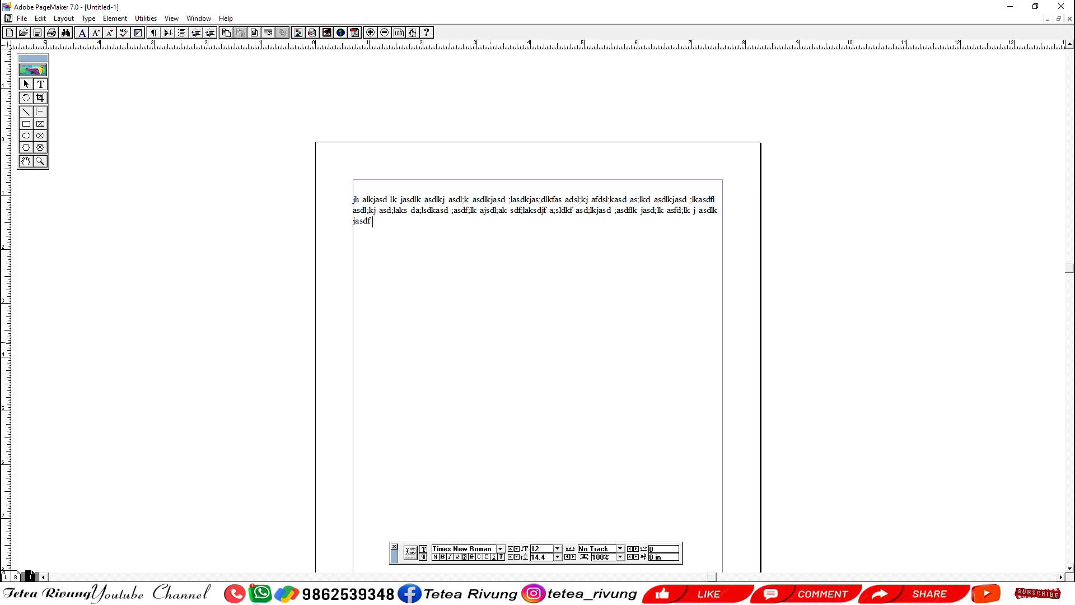
# - Copy all the filler text and paste it repeatedly until it fills most of the page, to about 10 in down
pyautogui.hotkey('ctrl', 'a')
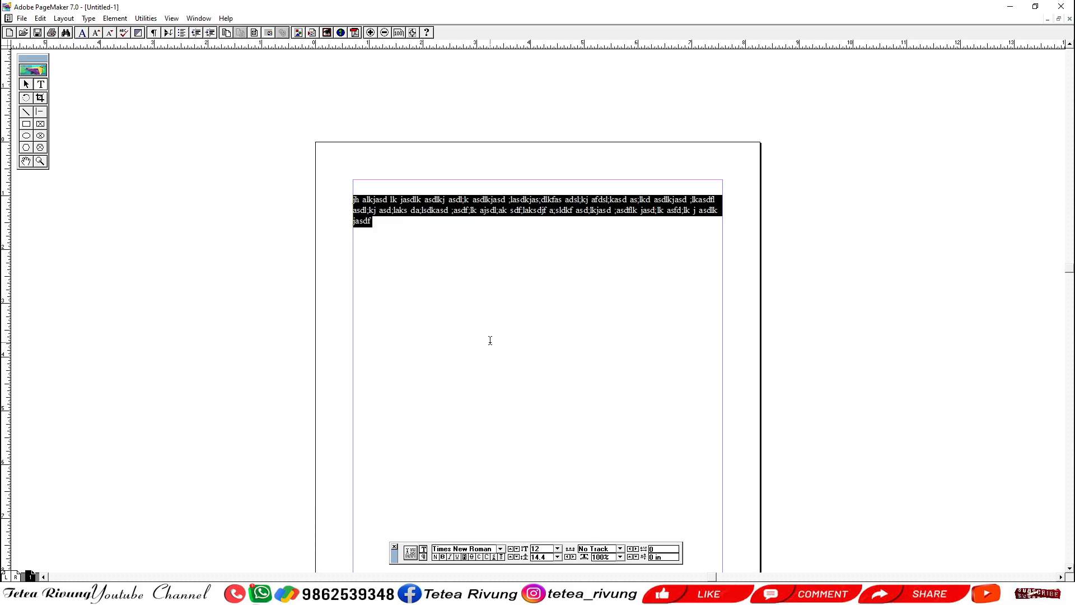
pyautogui.hotkey('ctrl', 'c')
pyautogui.hotkey('ctrl', 'v')
pyautogui.hotkey('ctrl', 'v')
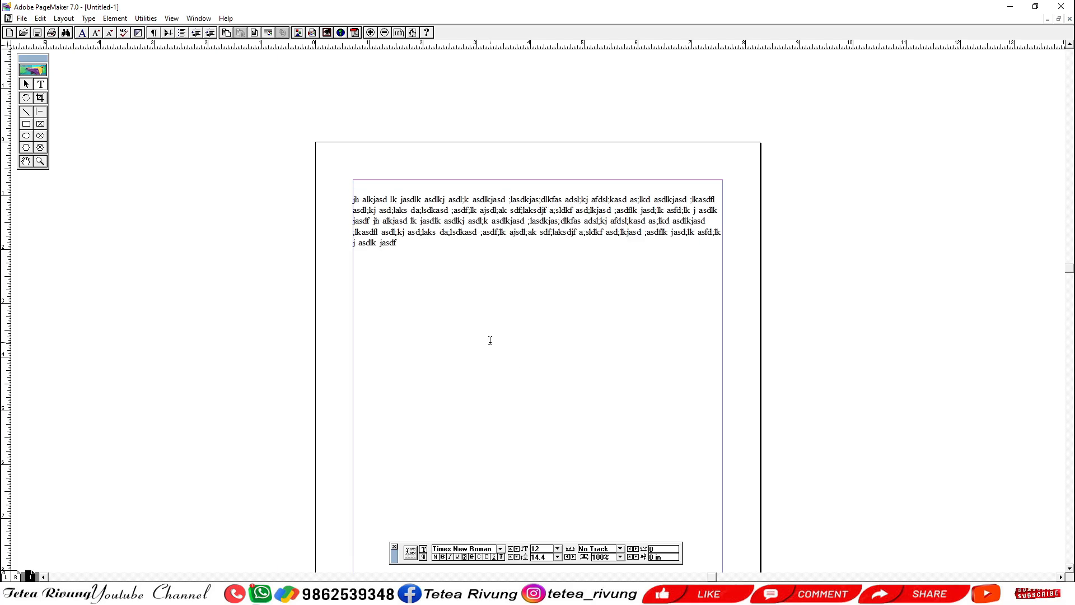
pyautogui.hotkey('ctrl', 'v')
pyautogui.hotkey('ctrl', 'v')
pyautogui.hotkey('ctrl', 'v')
pyautogui.hotkey('ctrl', 'v')
pyautogui.hotkey('ctrl', 'v')
pyautogui.hotkey('ctrl', 'v')
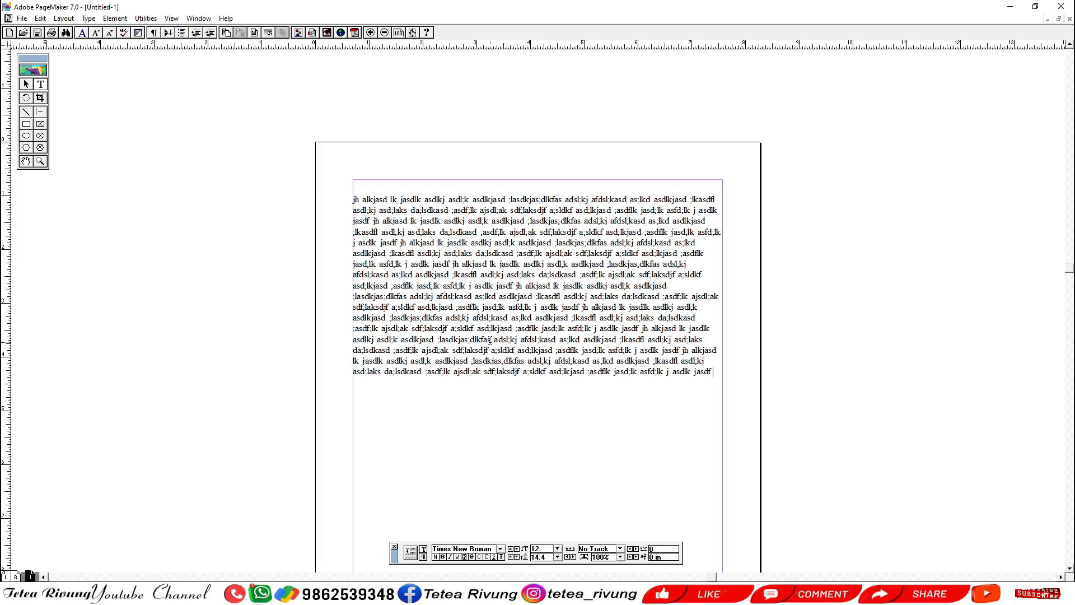
pyautogui.hotkey('ctrl', 'v')
pyautogui.hotkey('ctrl', 'v')
pyautogui.hotkey('ctrl', 'v')
pyautogui.hotkey('ctrl', 'v')
pyautogui.hotkey('ctrl', 'v')
pyautogui.hotkey('ctrl', 'v')
pyautogui.hotkey('ctrl', 'v')
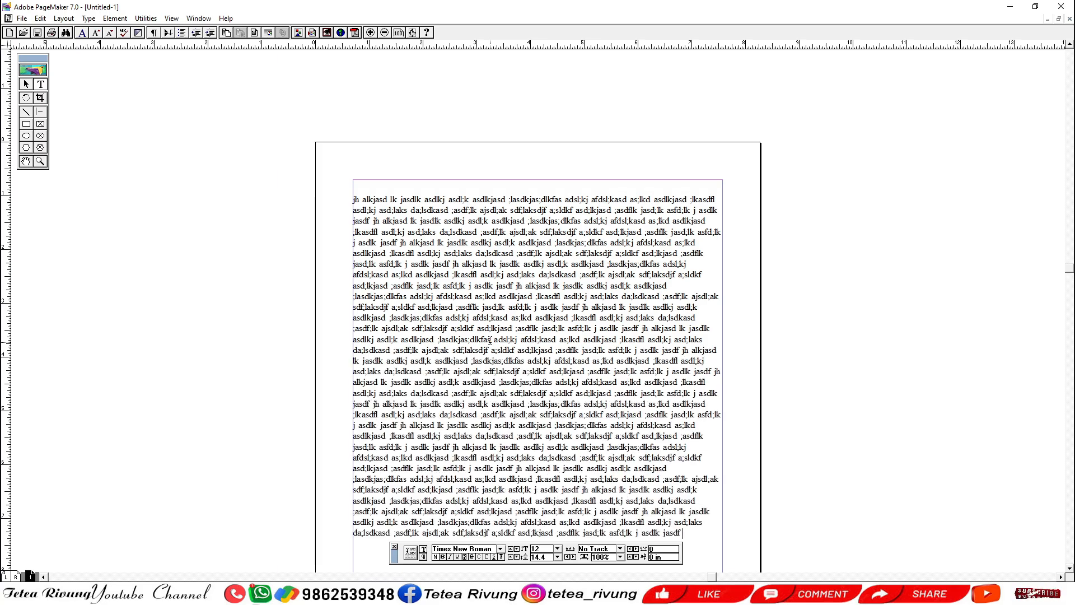
pyautogui.hotkey('ctrl', 'v')
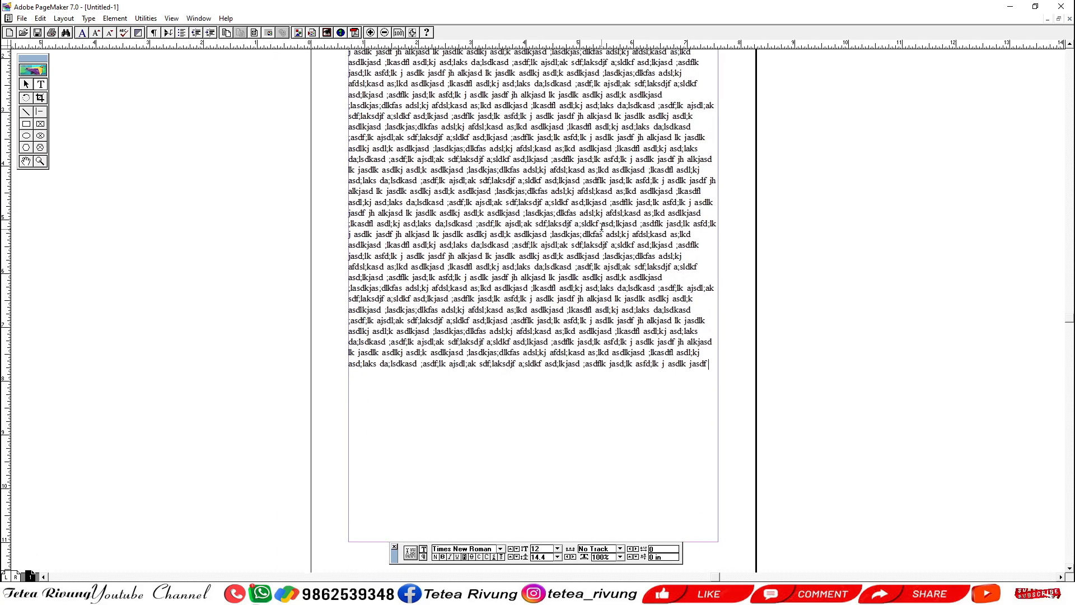
pyautogui.hotkey('ctrl', 'v')
pyautogui.hotkey('ctrl', 'v')
pyautogui.hotkey('ctrl', 'v')
pyautogui.hotkey('ctrl', 'v')
pyautogui.hotkey('ctrl', 'v')
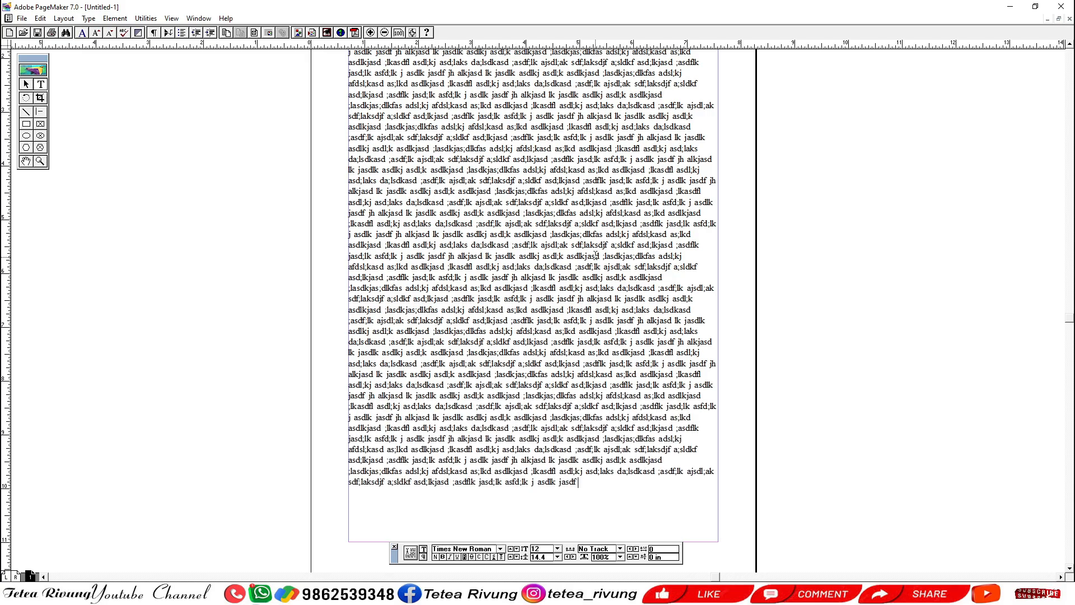
# - Start a new tab-indented paragraph after the seventh line of text and indent the opening paragraph with a tab
pyautogui.press('F9')
pyautogui.hotkey('ctrl', '0')
pyautogui.click(559, 292)
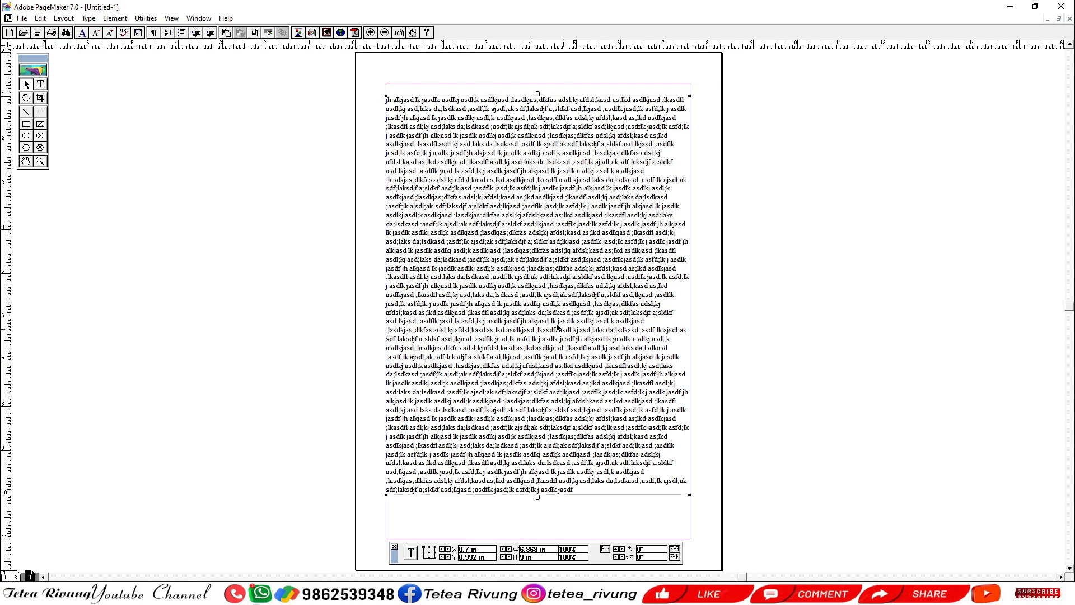
pyautogui.click(41, 84)
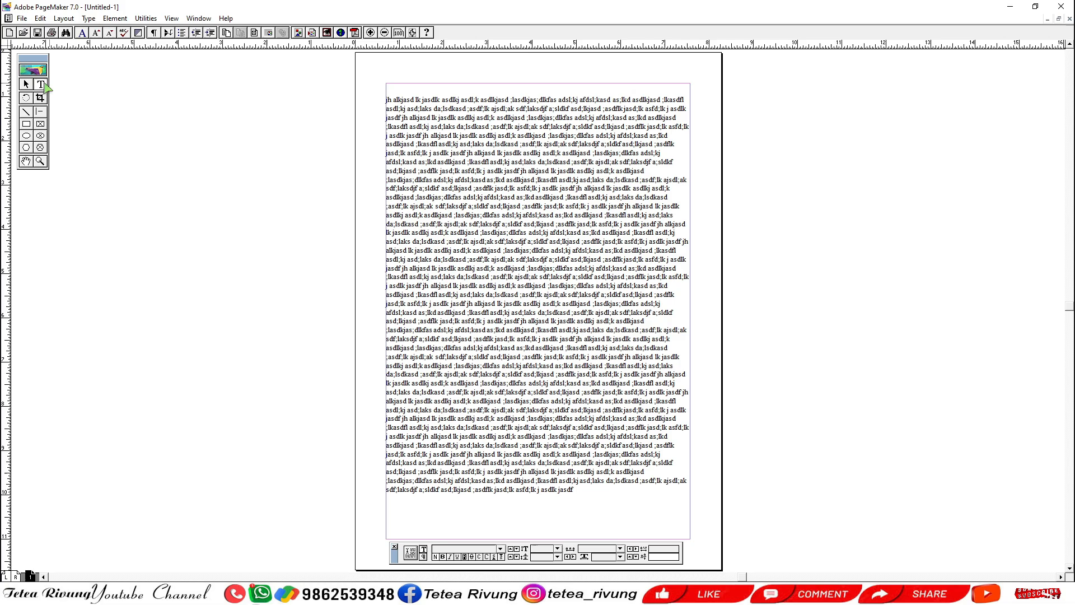
pyautogui.click(667, 151)
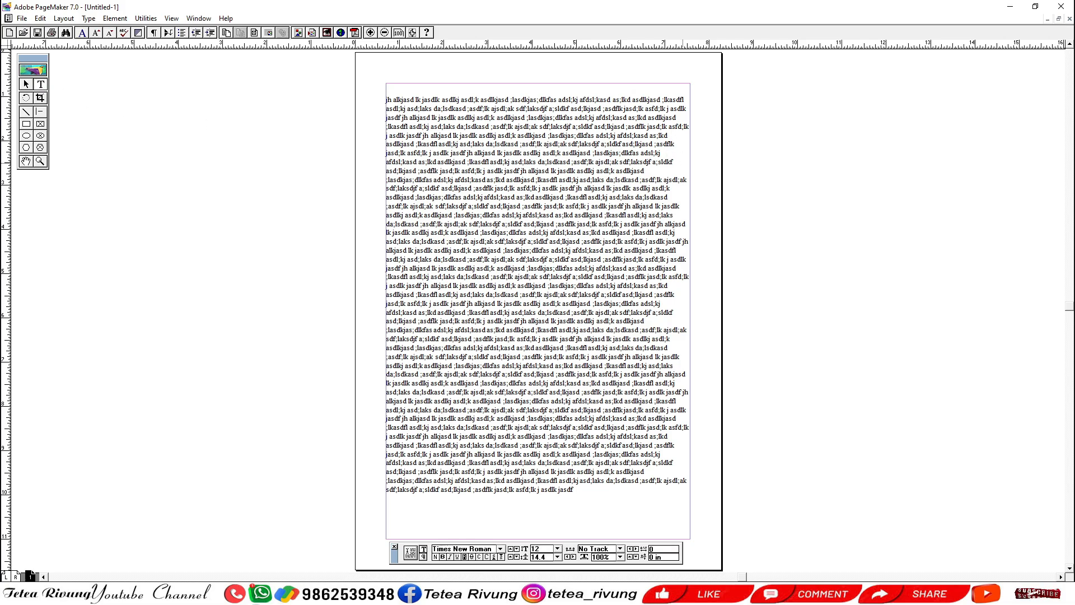
pyautogui.press('Return')
pyautogui.press('Tab')
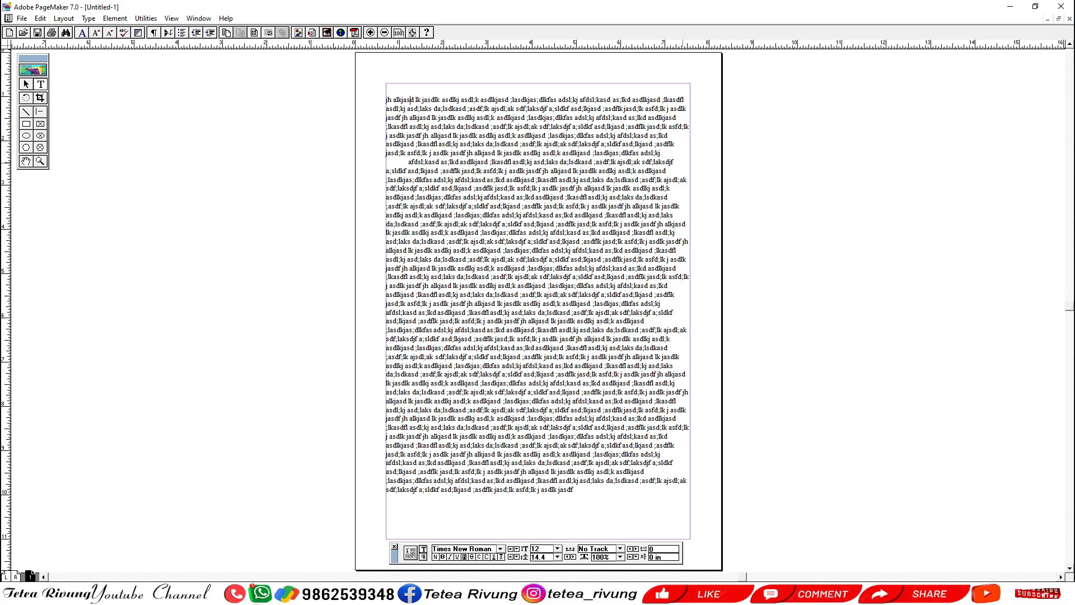
pyautogui.press('Home')
pyautogui.press('Tab')
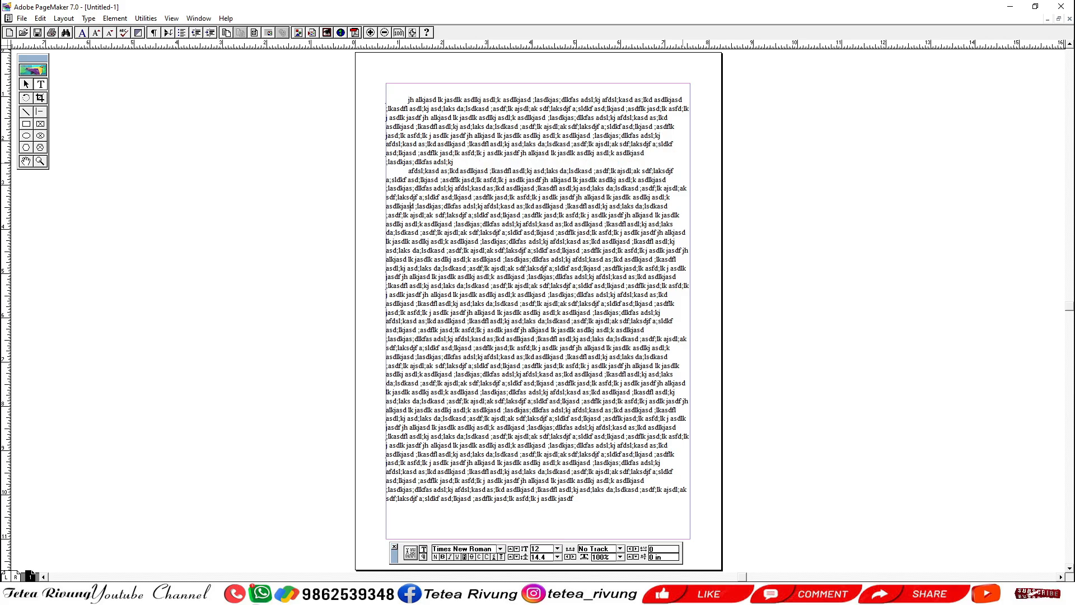
# - Split the remaining text into four more tab-indented paragraphs at intervals down the page
pyautogui.press('Return')
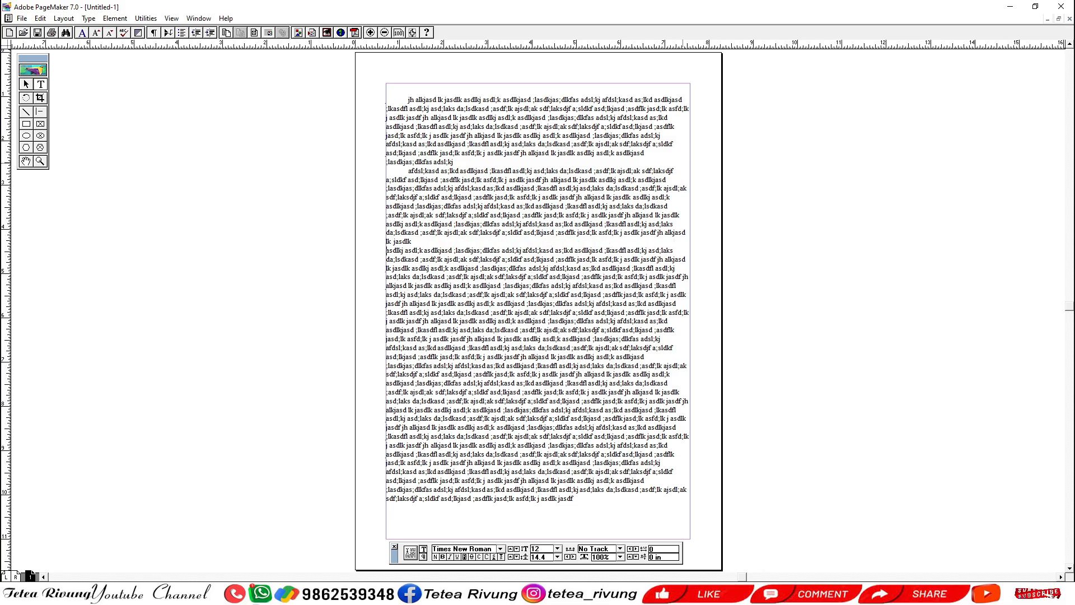
pyautogui.press('Tab')
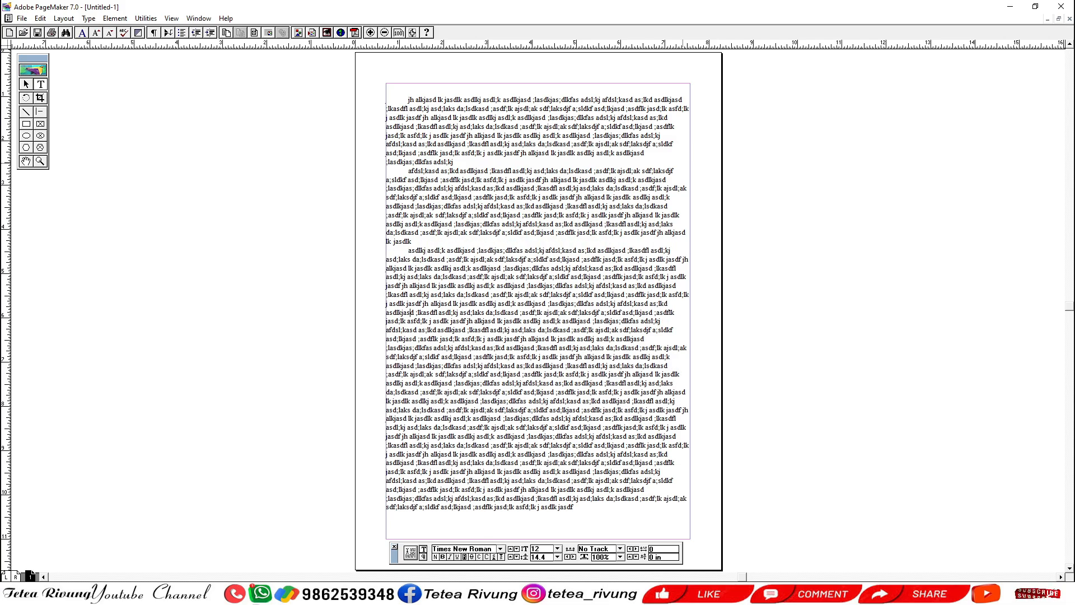
pyautogui.press('Return')
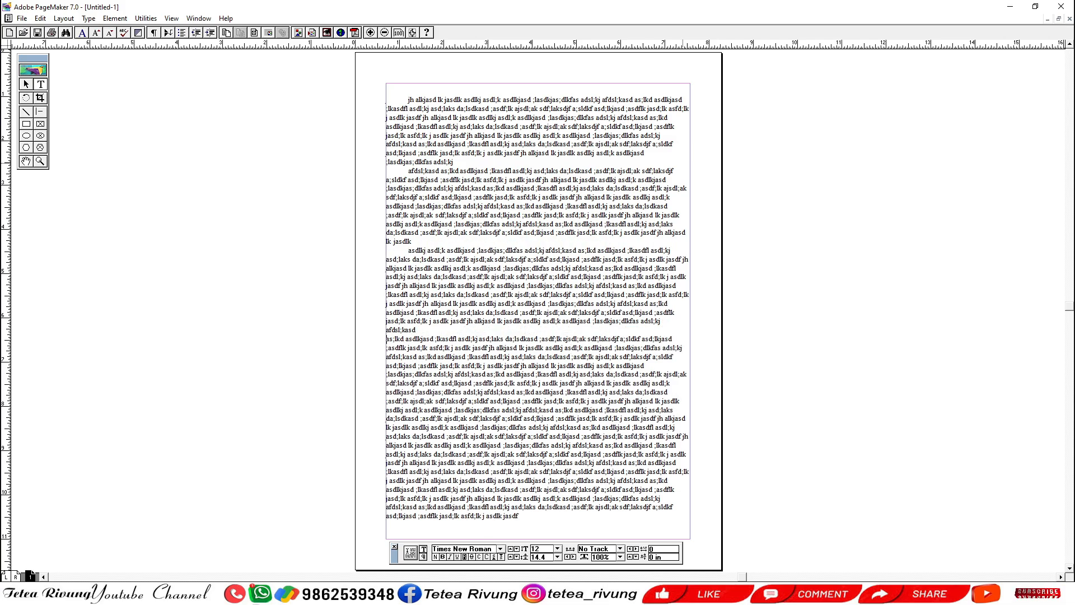
pyautogui.press('Tab')
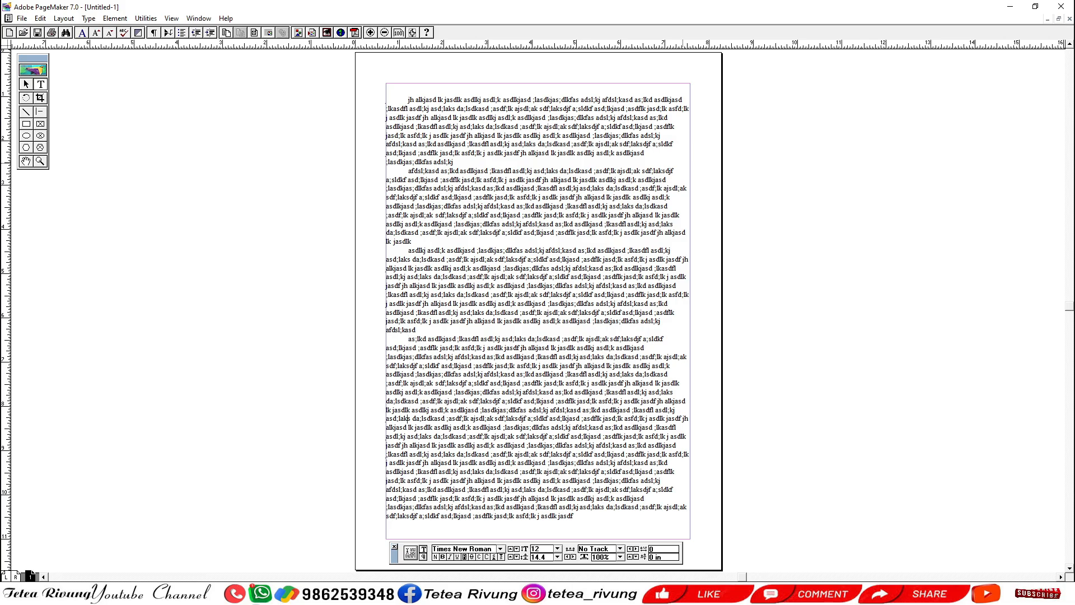
pyautogui.press('Return')
pyautogui.press('Tab')
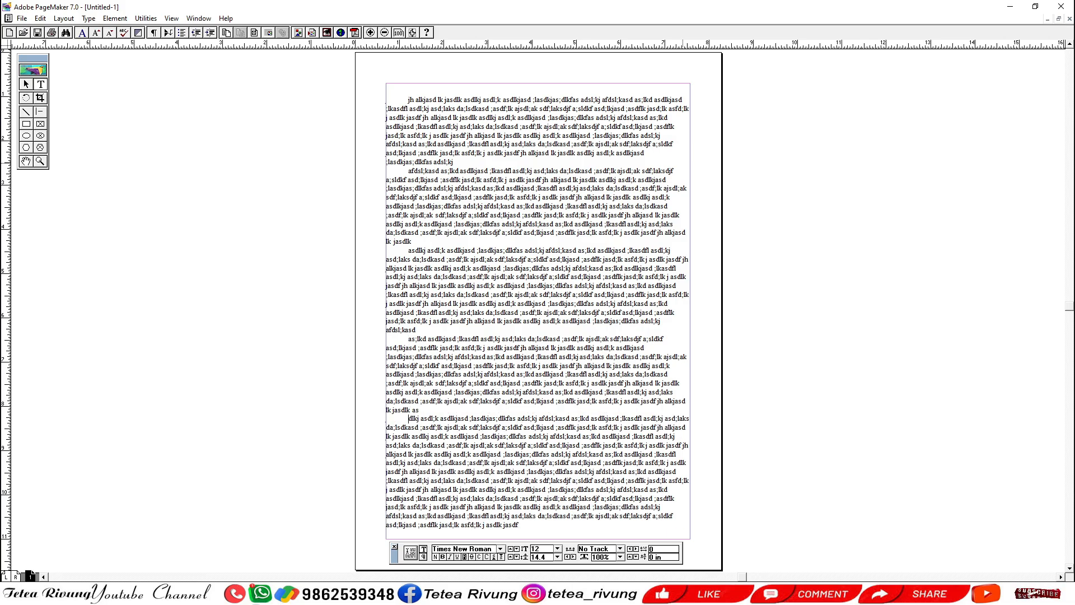
pyautogui.press('Return')
pyautogui.press('Tab')
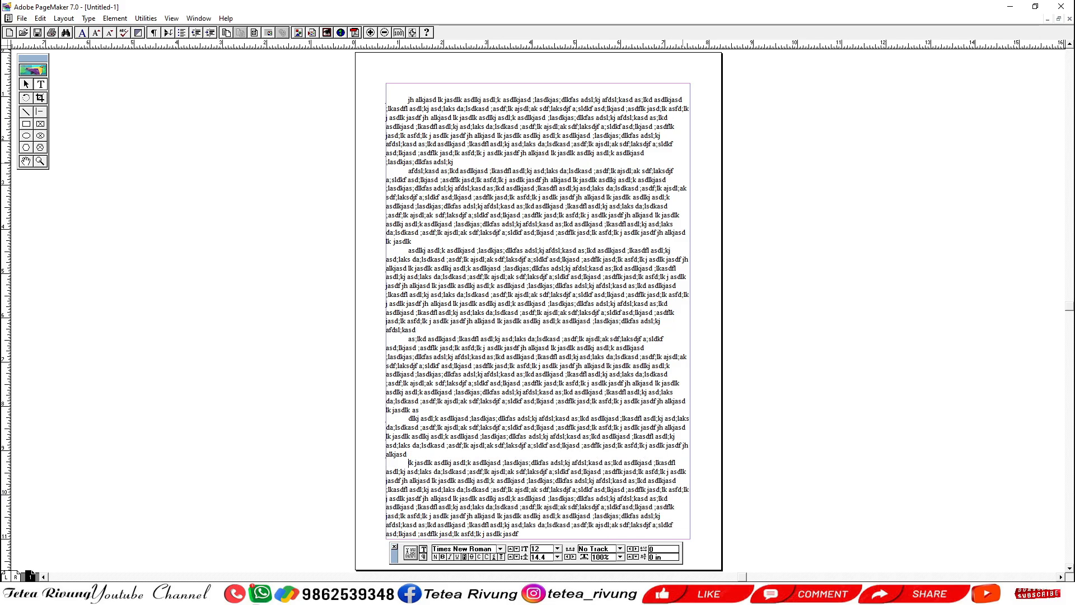
# - Justify all the text on the page, switching once to left alignment for comparison and back to justified
pyautogui.moveTo(569, 272); pyautogui.dragTo(508, 288)
pyautogui.click(521, 216)
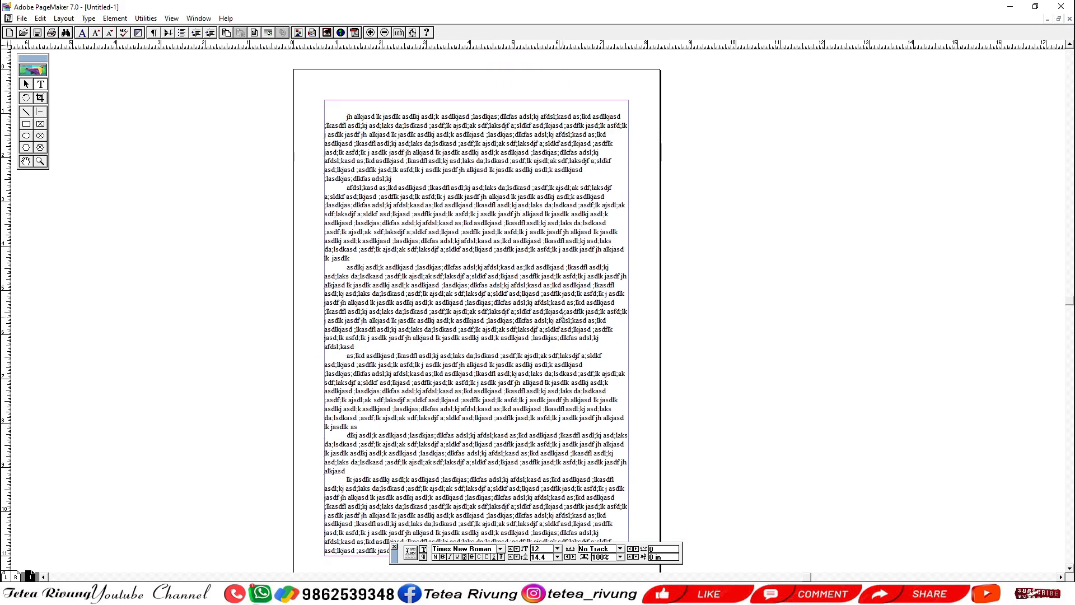
pyautogui.hotkey('ctrl', 'a')
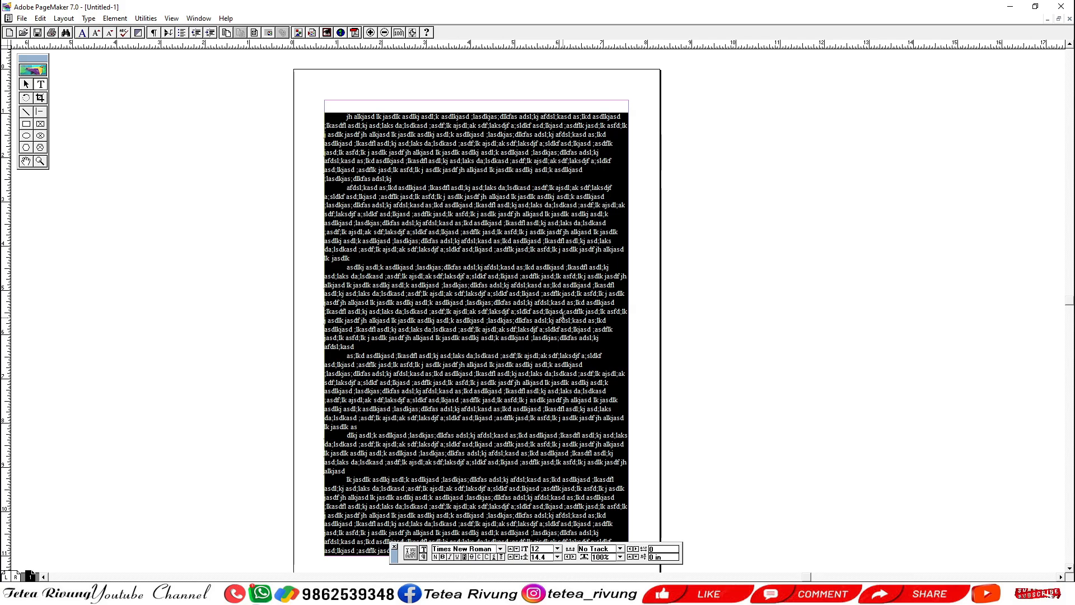
pyautogui.hotkey('ctrl', 'shift', 'j')
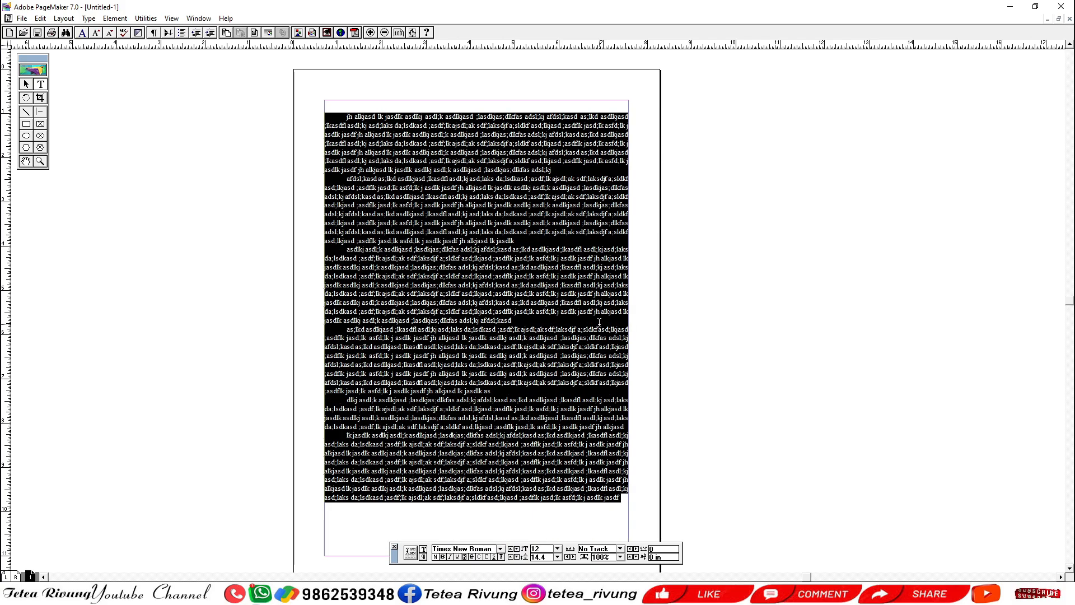
pyautogui.hotkey('ctrl', 'shift', 'l')
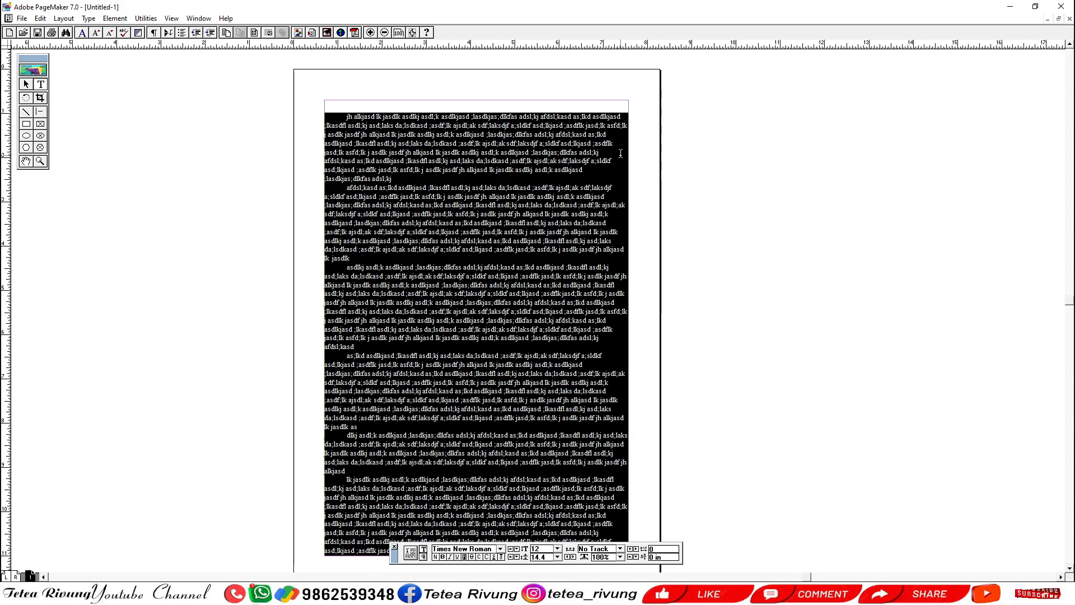
pyautogui.hotkey('ctrl', 'shift', 'j')
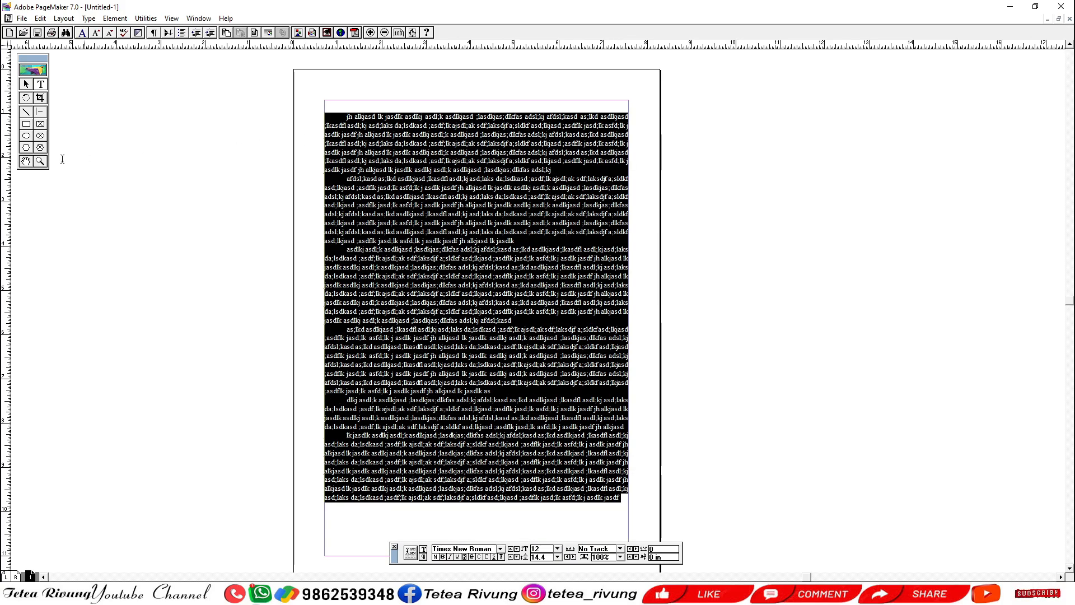
pyautogui.click(40, 89)
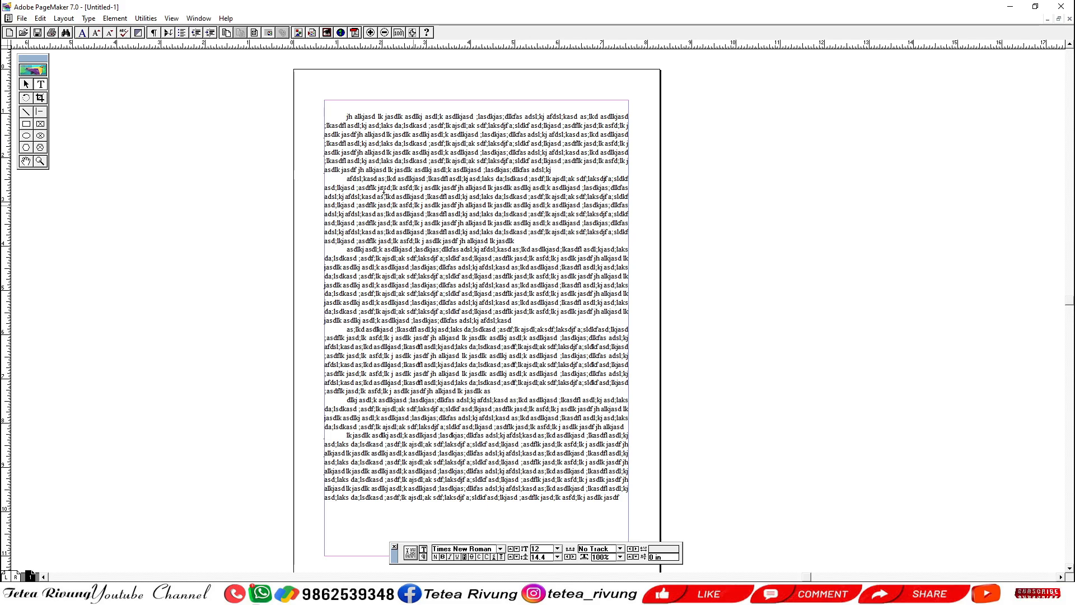
# - Move the text block up so its top edge meets the top margin guide at 0.7 in, and deselect it
pyautogui.click(26, 84)
pyautogui.click(456, 244)
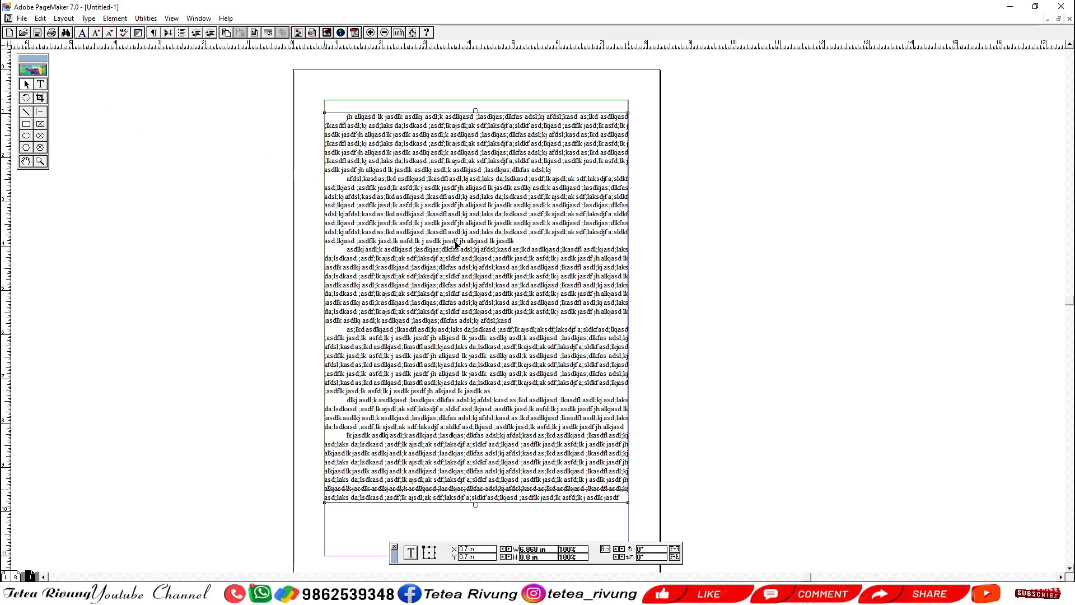
pyautogui.moveTo(456, 242); pyautogui.dragTo(456, 230)
pyautogui.click(693, 271)
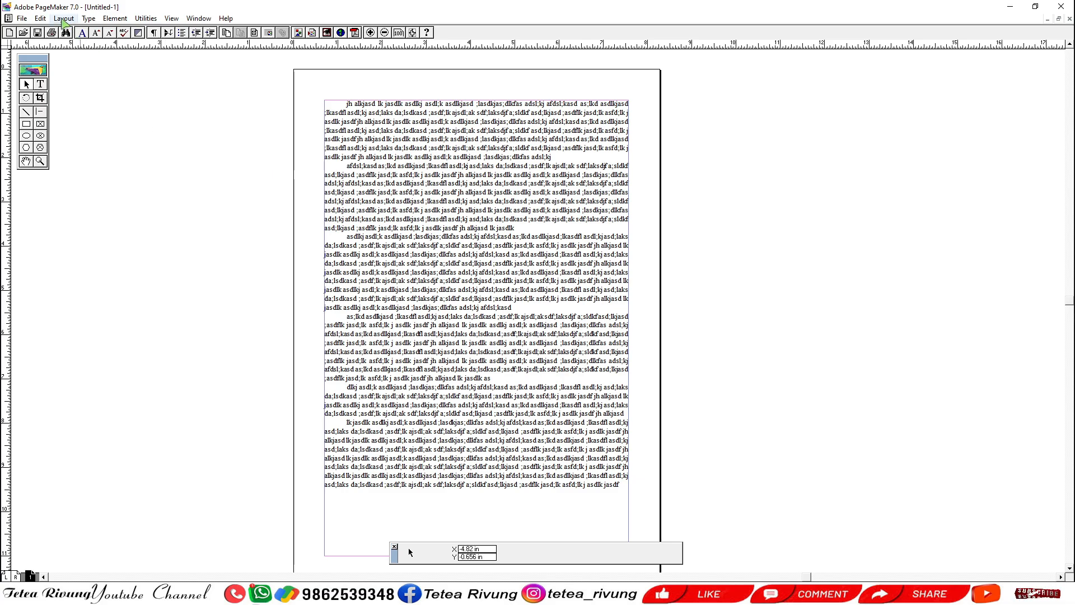
# - Turn on Autoflow for the publication's text layout
pyautogui.click(63, 18)
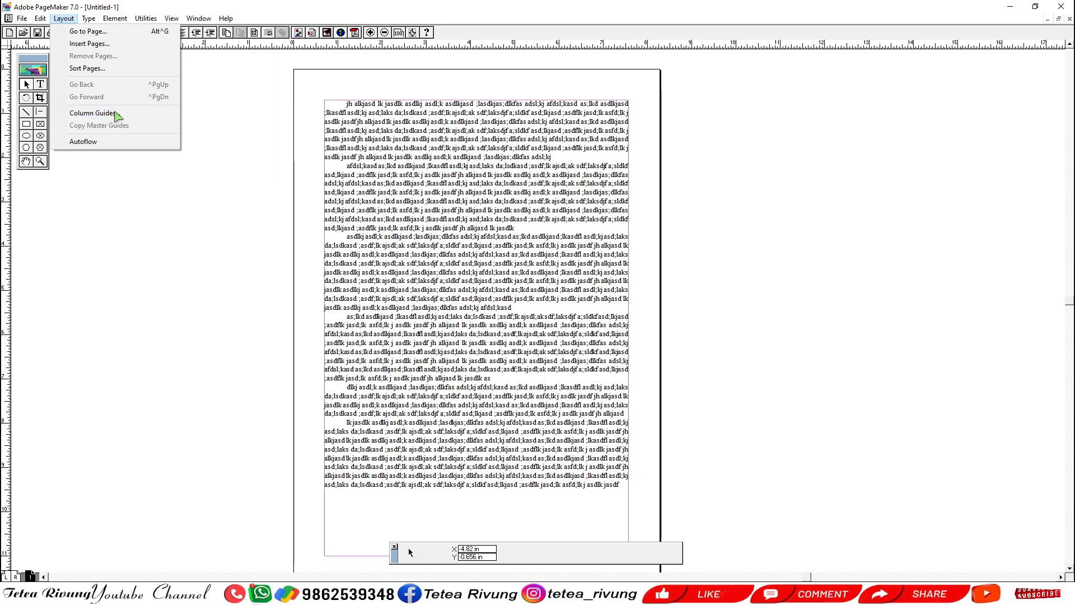
pyautogui.click(113, 141)
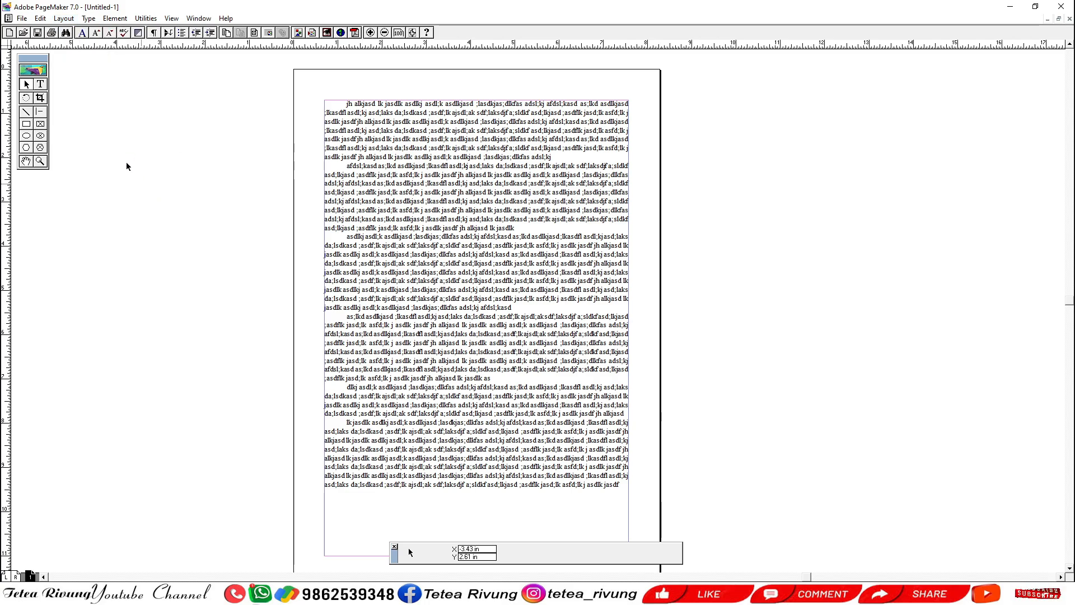
pyautogui.click(65, 21)
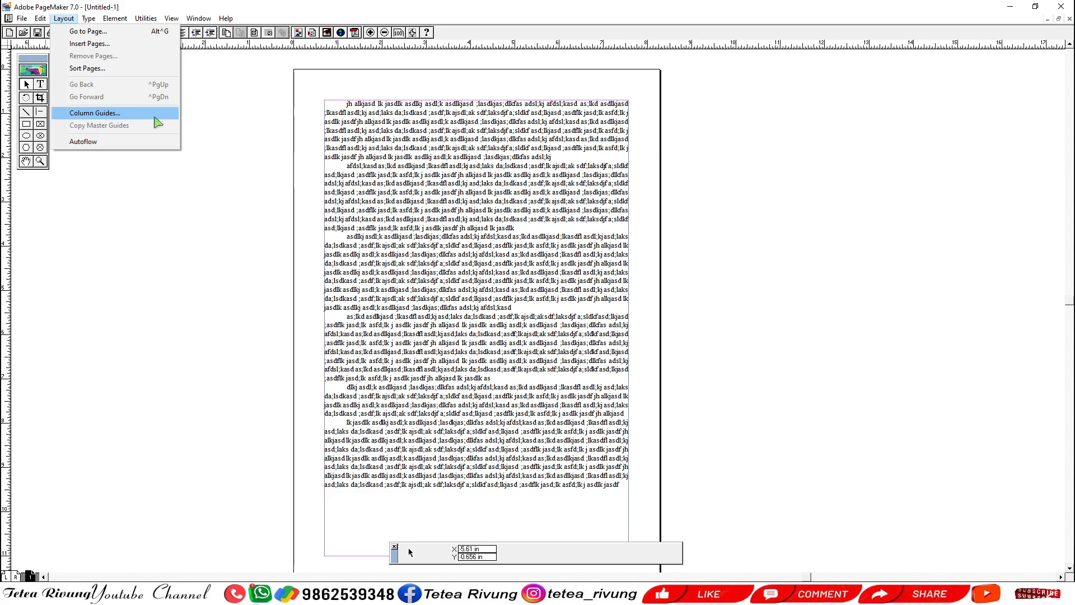
pyautogui.click(211, 124)
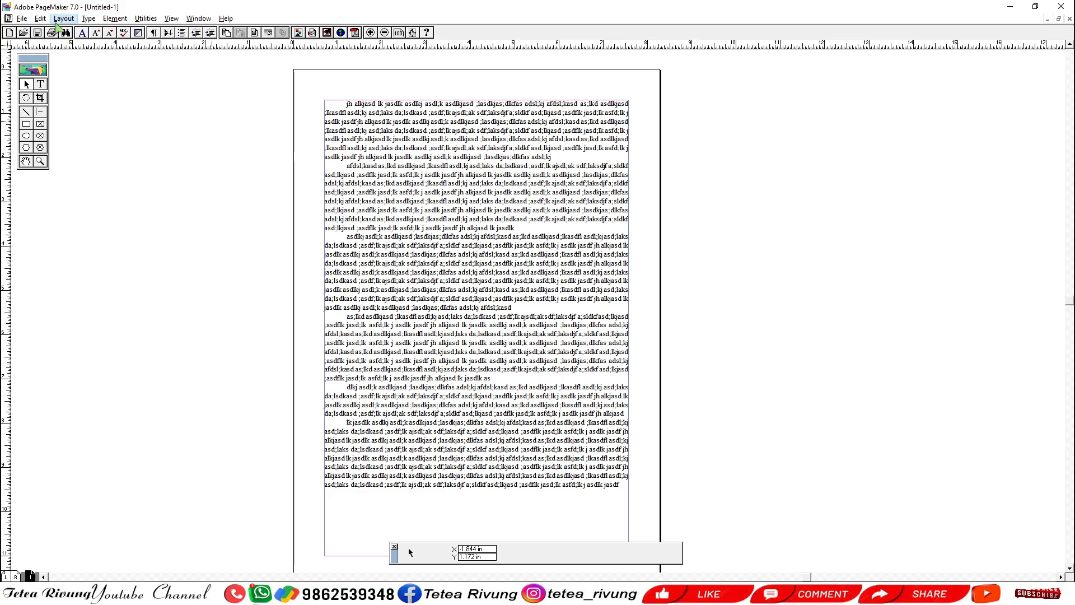
pyautogui.hotkey('alt', 'l')
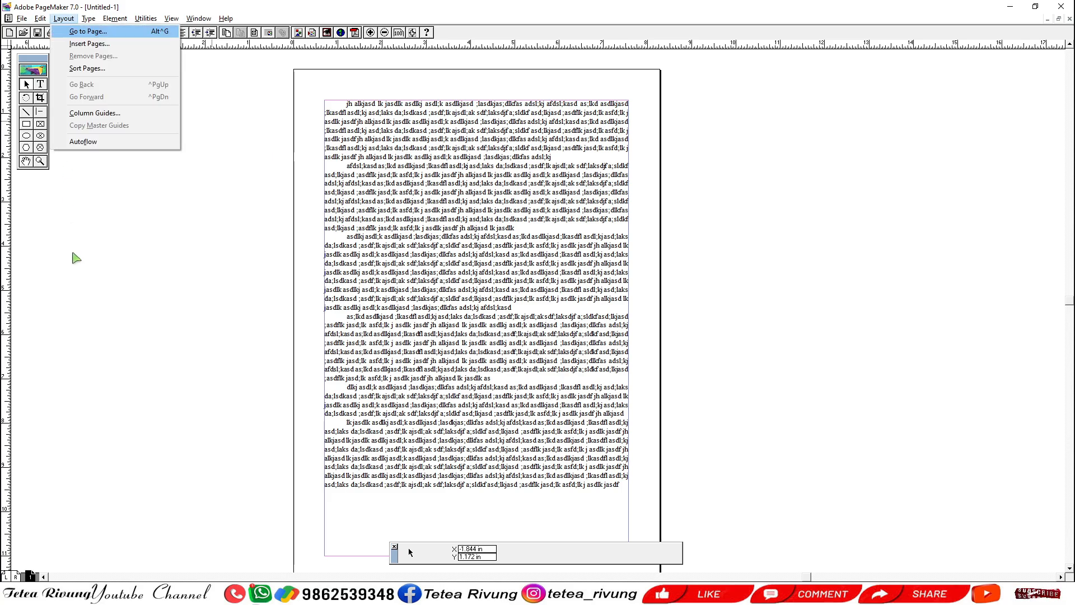
pyautogui.press('Down')
pyautogui.press('Down')
pyautogui.press('Down')
pyautogui.press('Return')
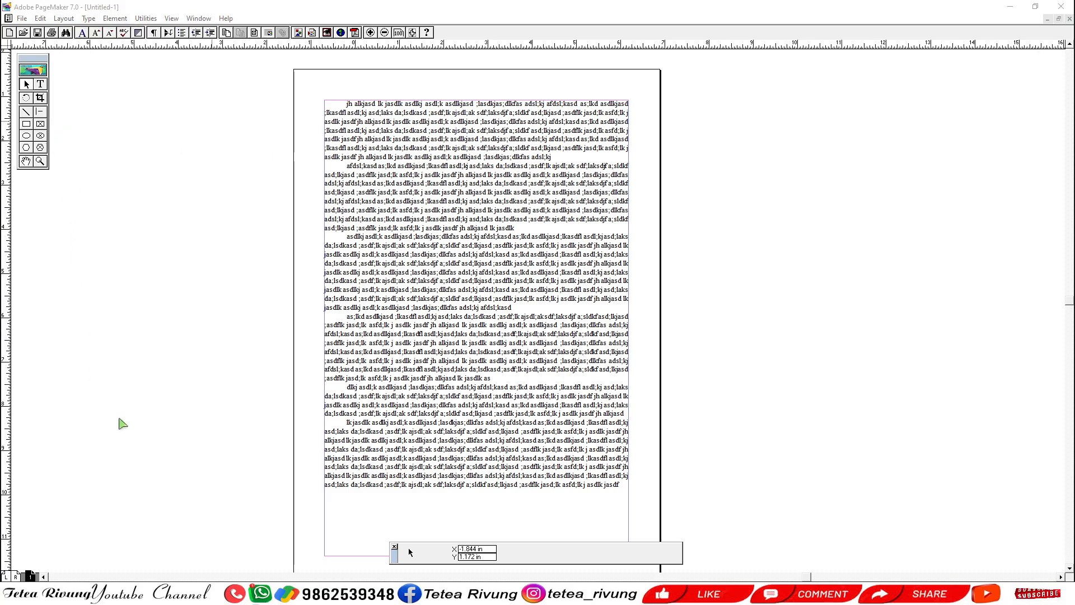
pyautogui.click(615, 254)
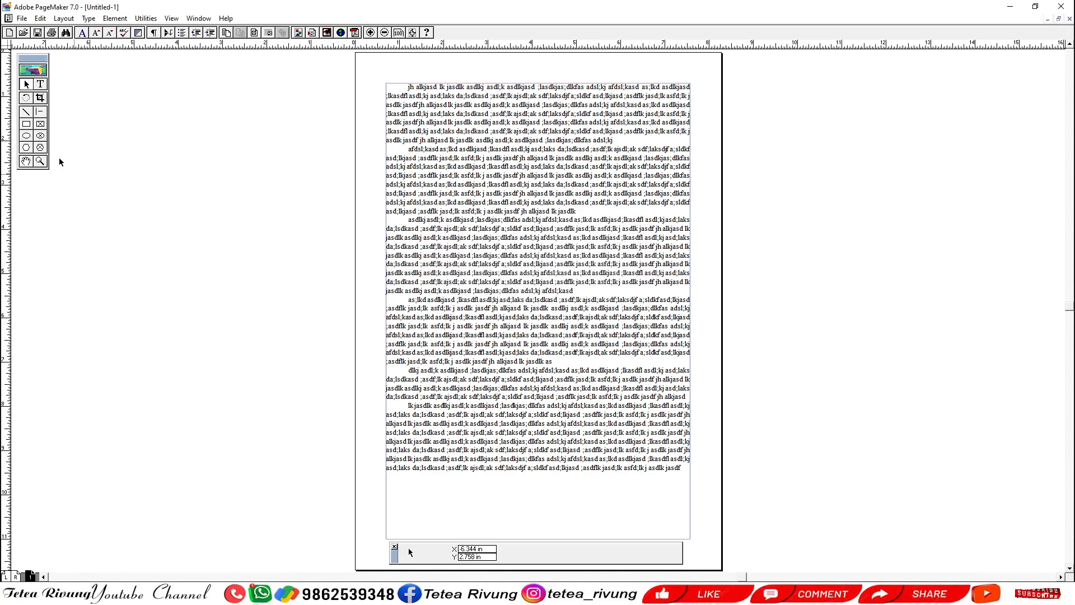
pyautogui.click(61, 19)
pyautogui.click(233, 258)
# - Set the page's column guides to 2 columns
pyautogui.hotkey('alt', 'l')
pyautogui.press('c')
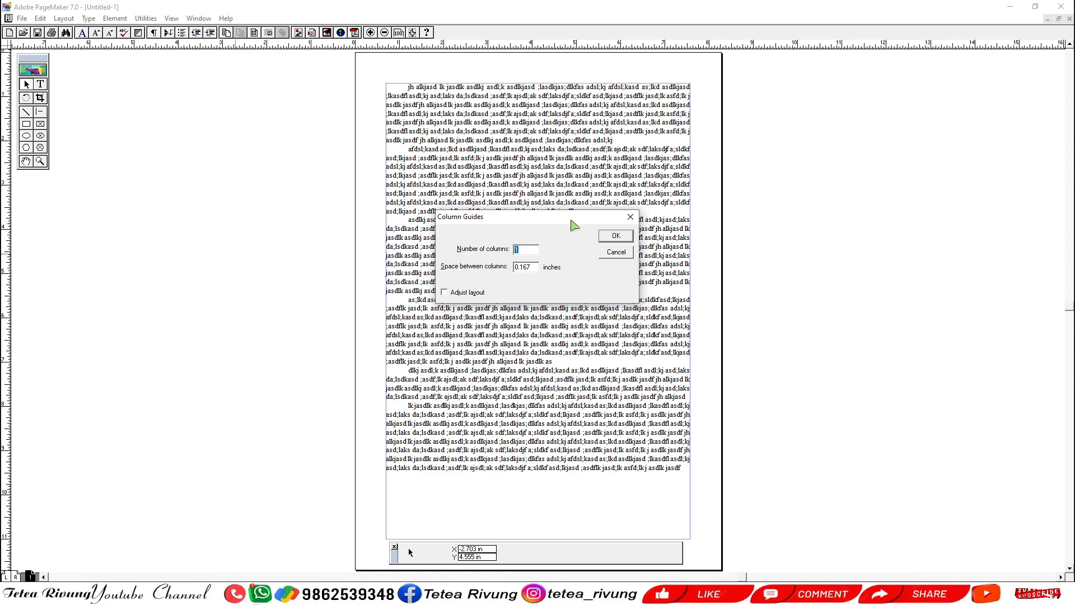
pyautogui.moveTo(571, 218); pyautogui.dragTo(566, 165)
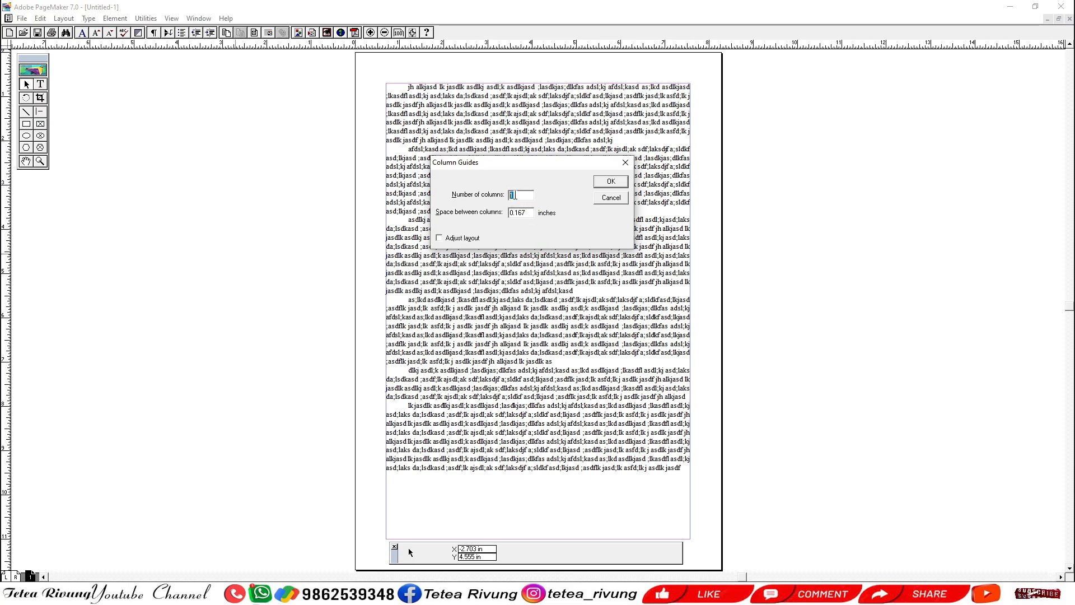
pyautogui.moveTo(523, 162); pyautogui.dragTo(880, 162)
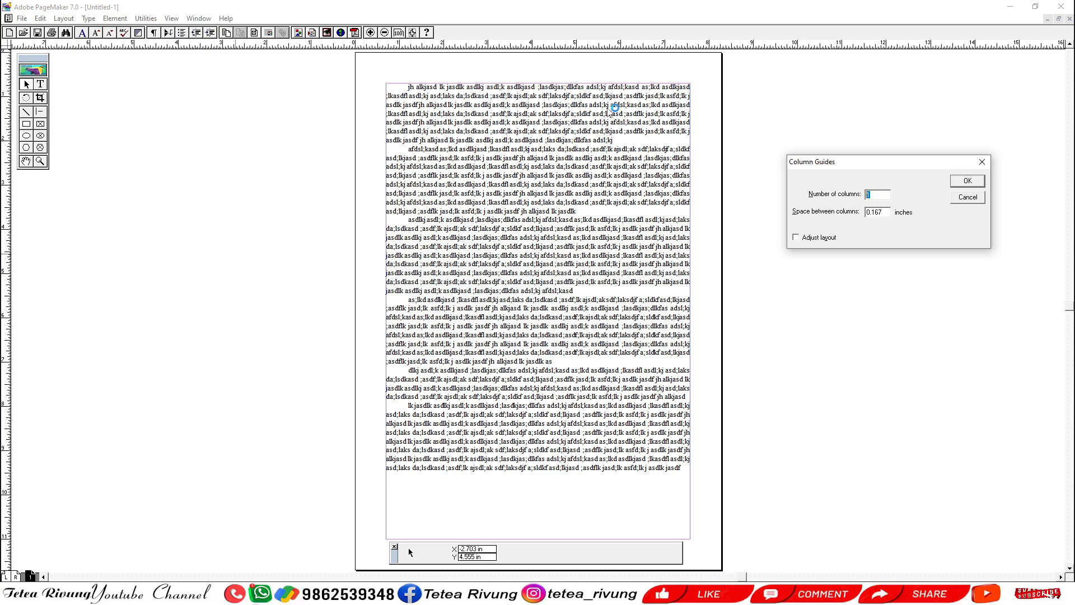
pyautogui.write('2')
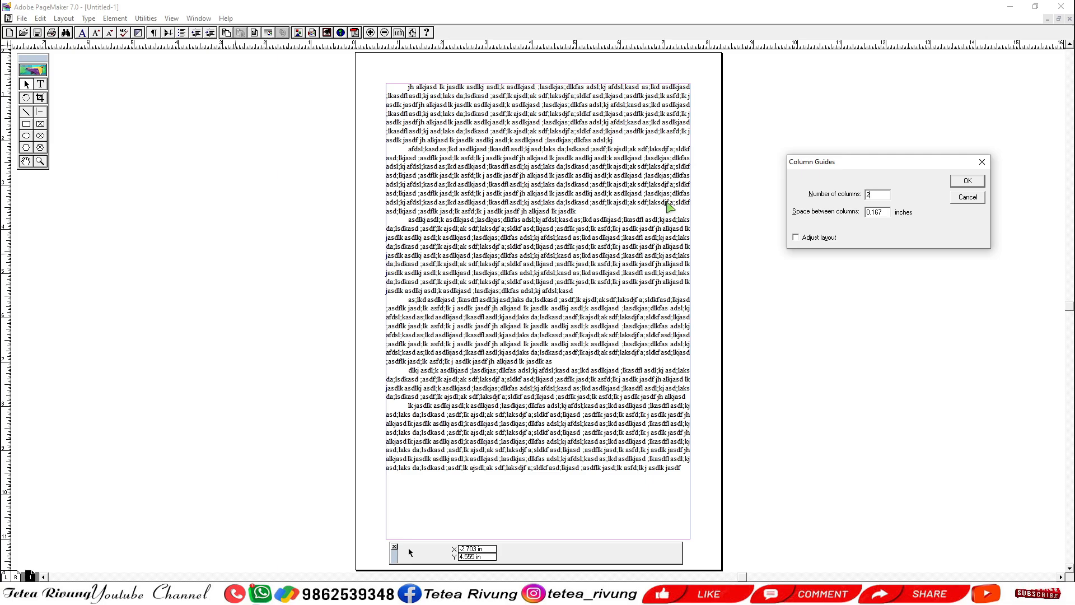
pyautogui.press('BackSpace')
pyautogui.write('3')
pyautogui.moveTo(885, 195); pyautogui.dragTo(767, 201)
pyautogui.write('2')
pyautogui.click(968, 181)
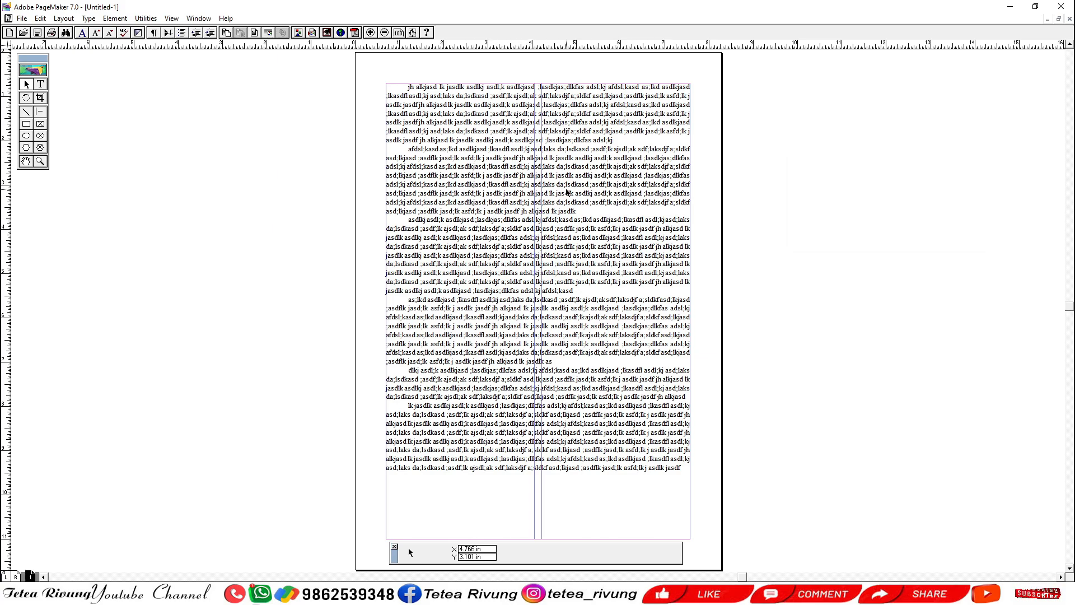
# - Change the column guides to 3 columns, keeping the 0.167 in space between columns
pyautogui.hotkey('alt', 'l')
pyautogui.write('c')
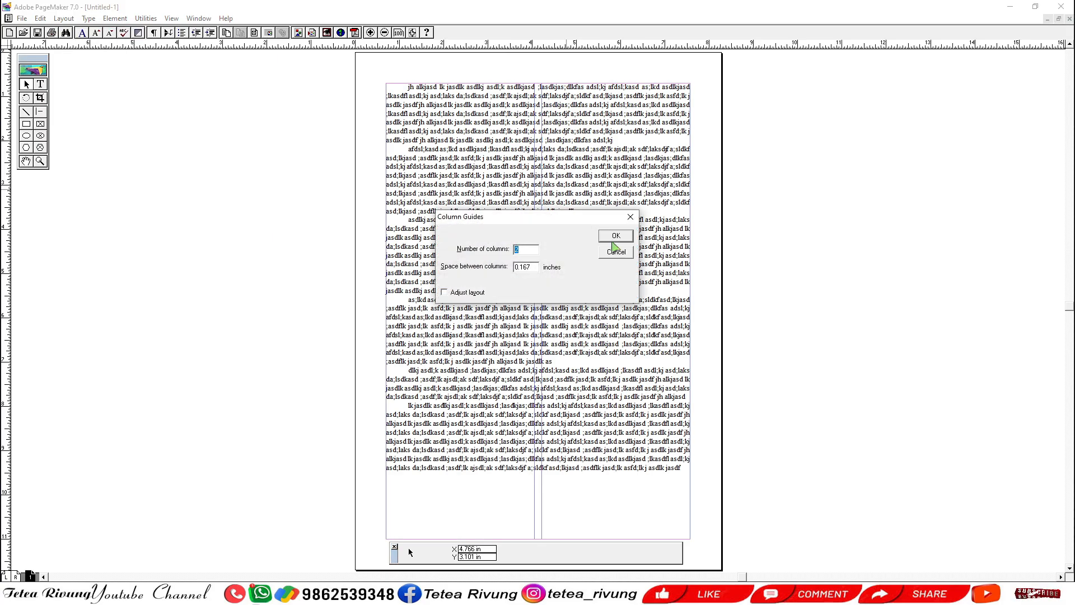
pyautogui.write('3')
pyautogui.click(616, 236)
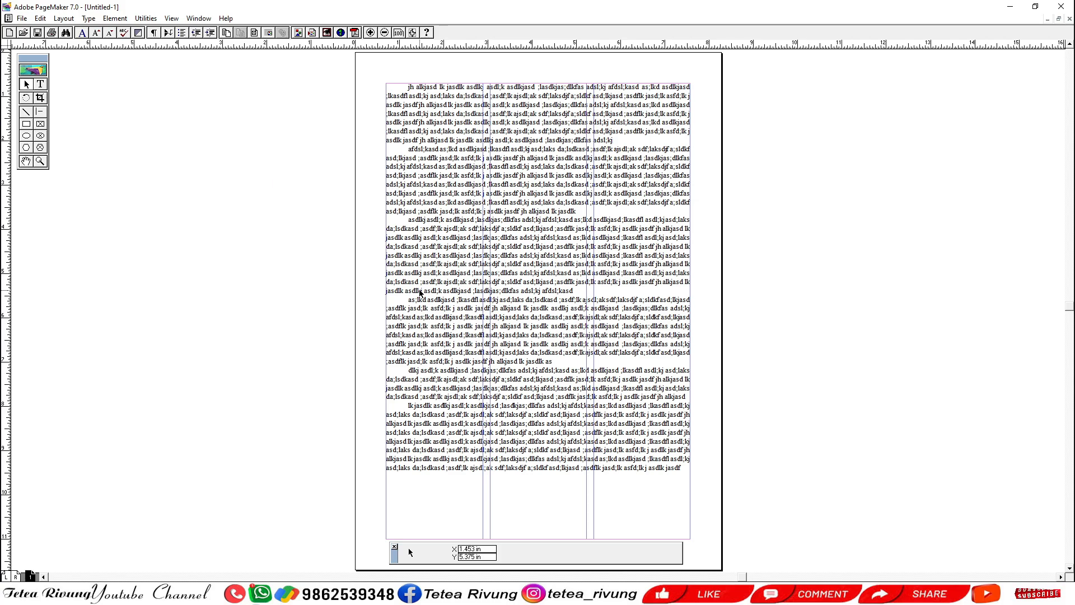
pyautogui.hotkey('alt', 'l')
pyautogui.press('c')
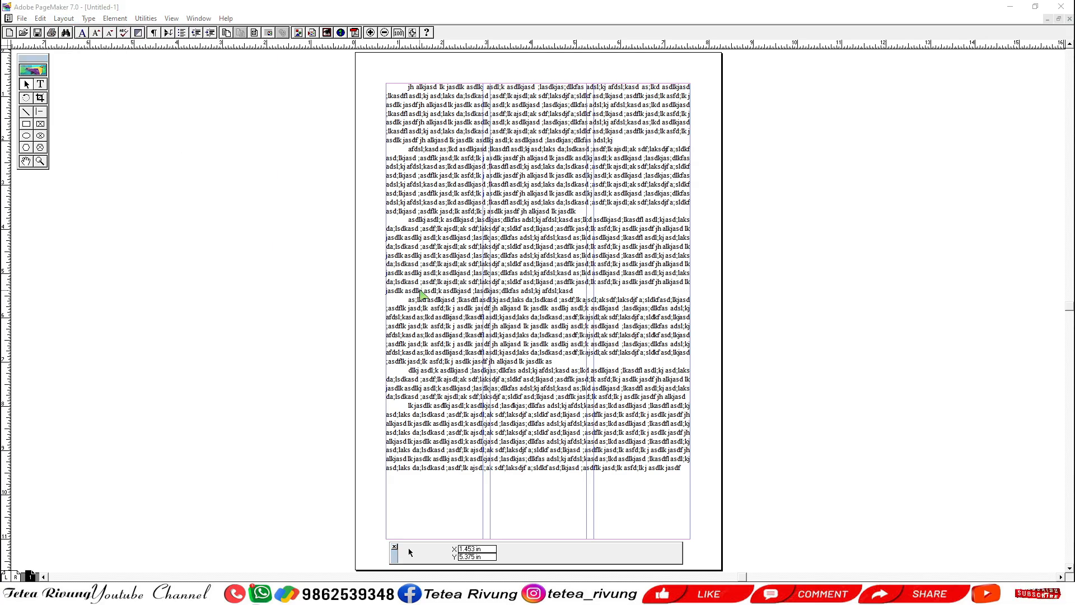
pyautogui.click(524, 253)
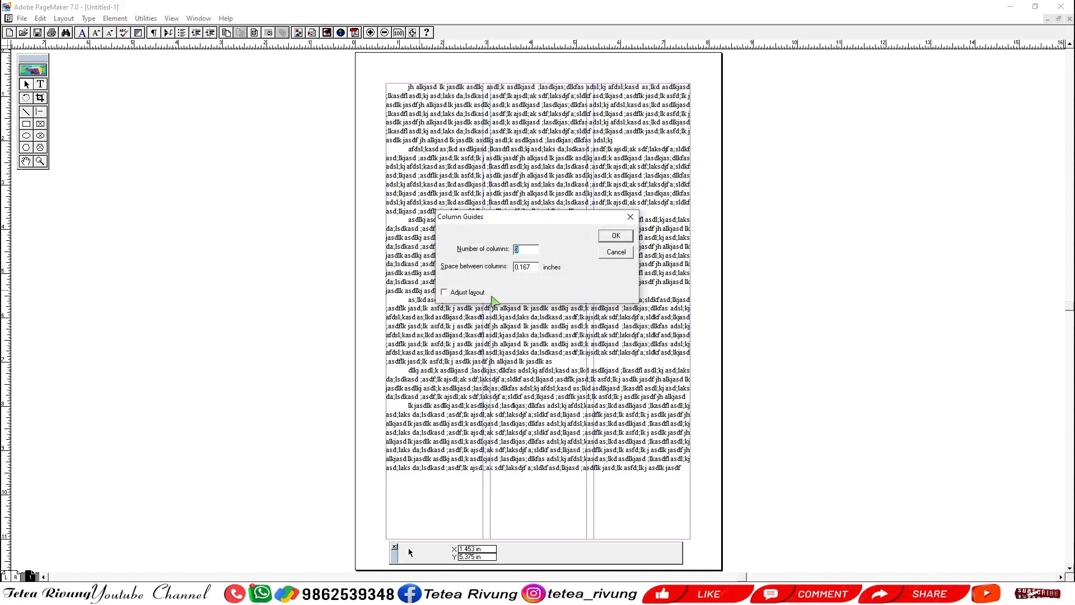
pyautogui.press('Tab')
pyautogui.click(621, 252)
# - Move the text block down from the top margin guide to about 1.53 in
pyautogui.hotkey('ctrl', '4')
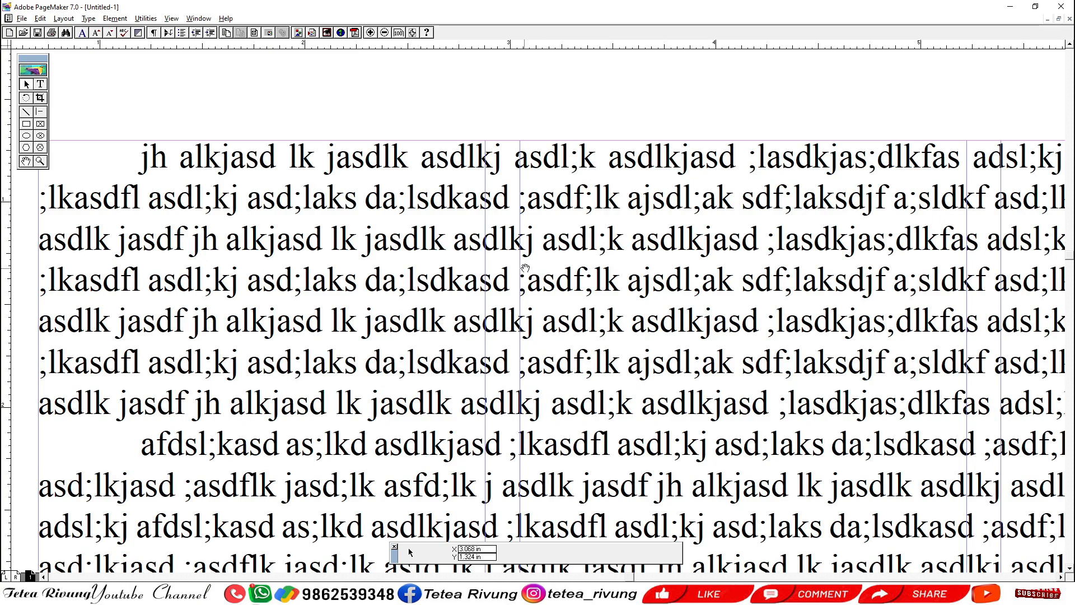
pyautogui.moveTo(526, 267); pyautogui.dragTo(529, 214)
pyautogui.moveTo(576, 89); pyautogui.dragTo(582, 260)
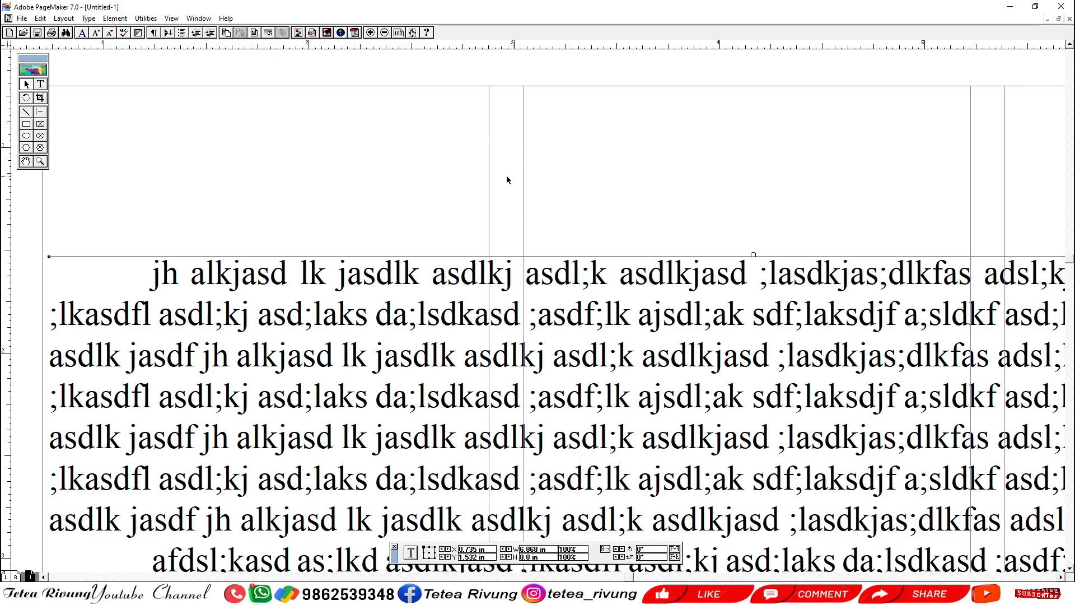
pyautogui.hotkey('ctrl', '1')
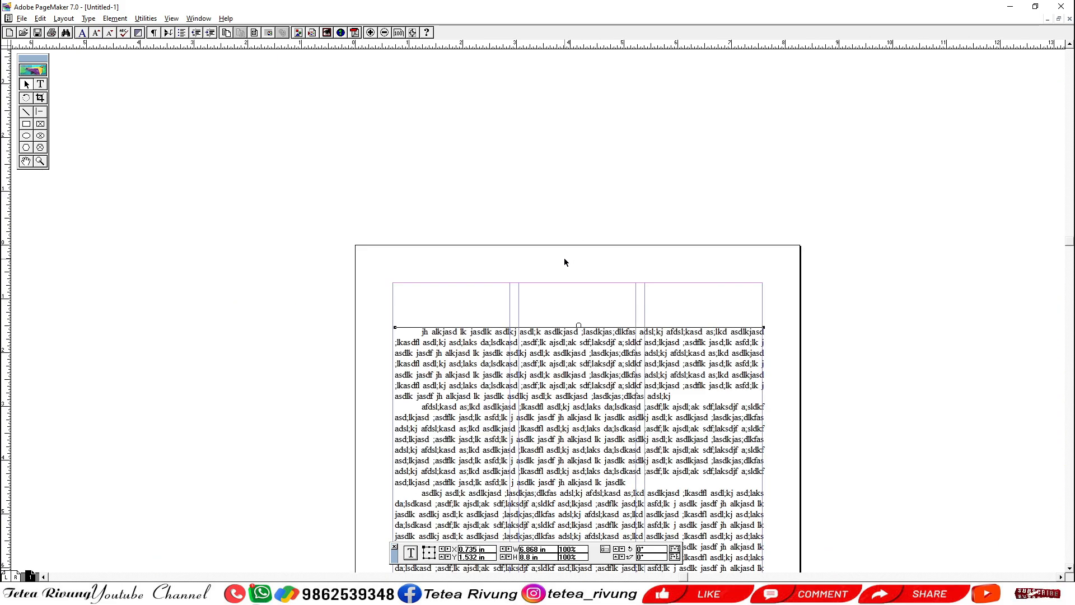
# - Reduce the space between the three columns to 0.1 in
pyautogui.hotkey('alt', 'l')
pyautogui.press('c')
pyautogui.press('Tab')
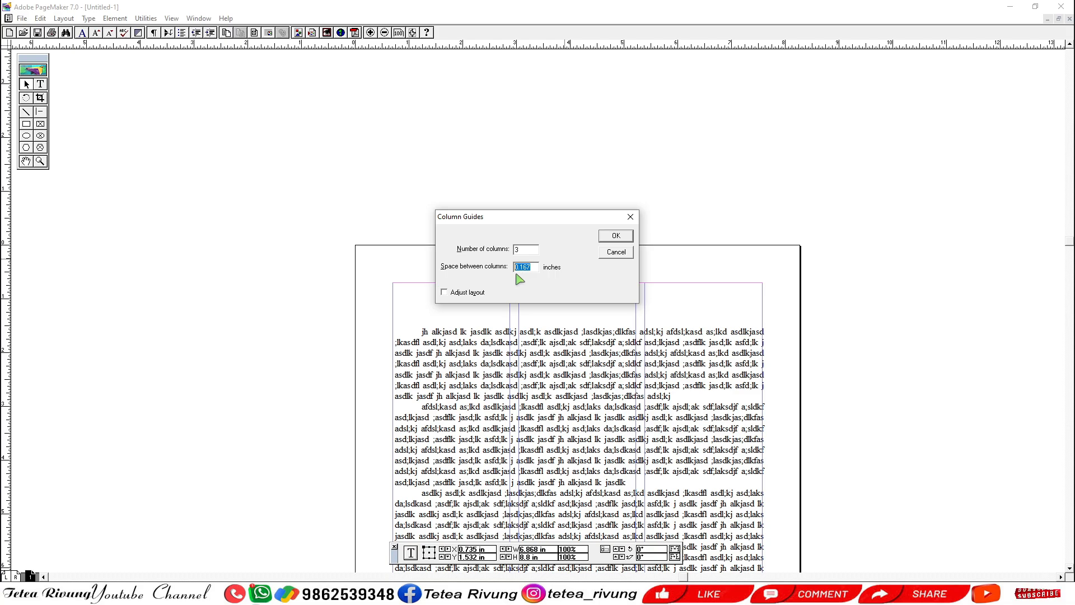
pyautogui.press('BackSpace')
pyautogui.click(618, 236)
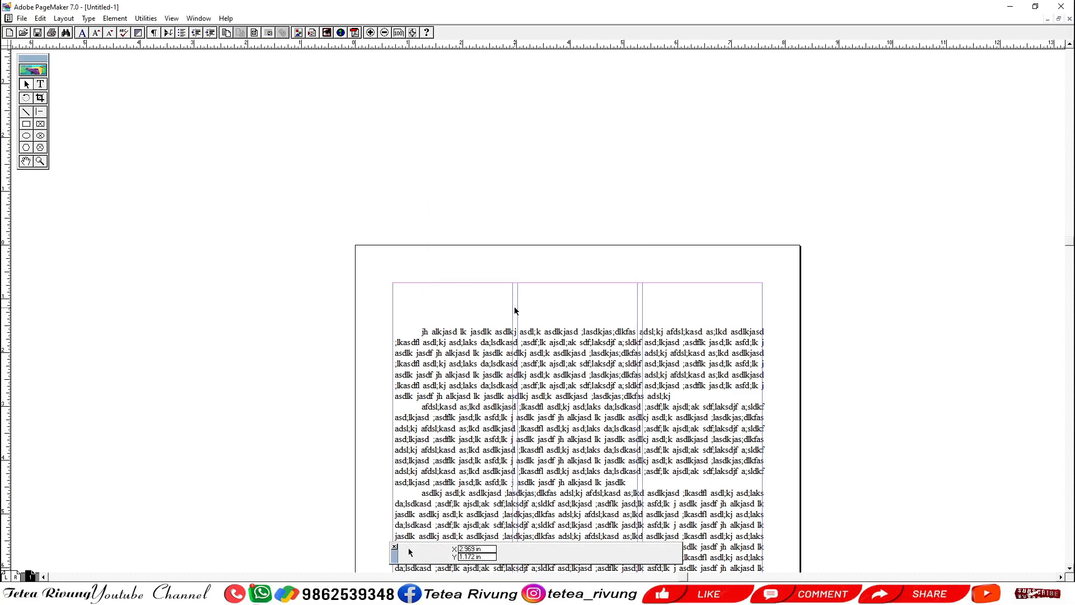
# - Widen the space between the three columns in the column guides settings
pyautogui.hotkey('alt', 'l')
pyautogui.press('c')
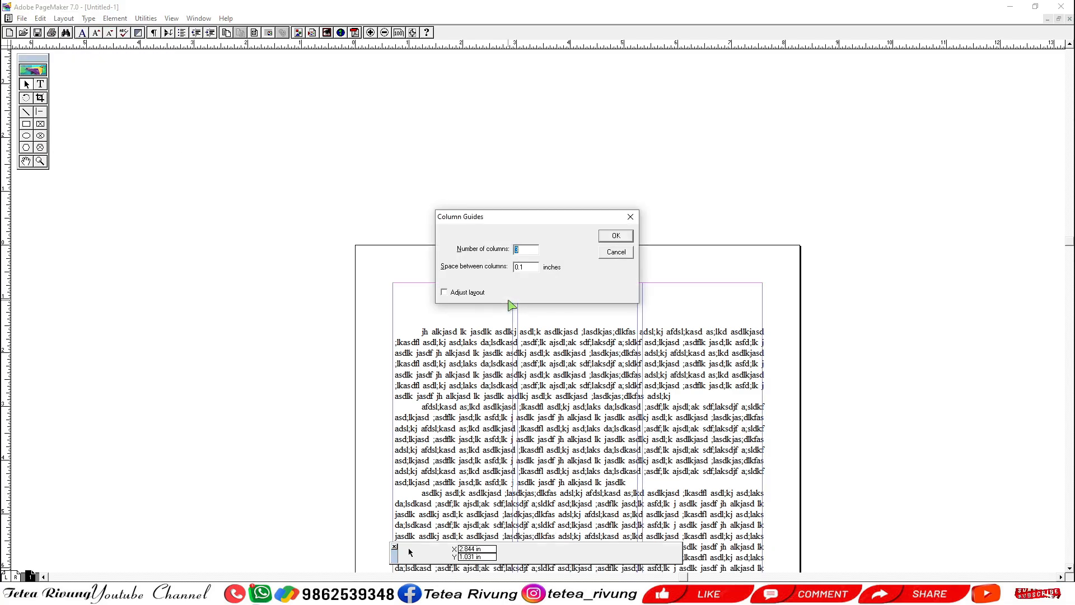
pyautogui.press('Tab')
pyautogui.press('BackSpace')
pyautogui.press('Return')
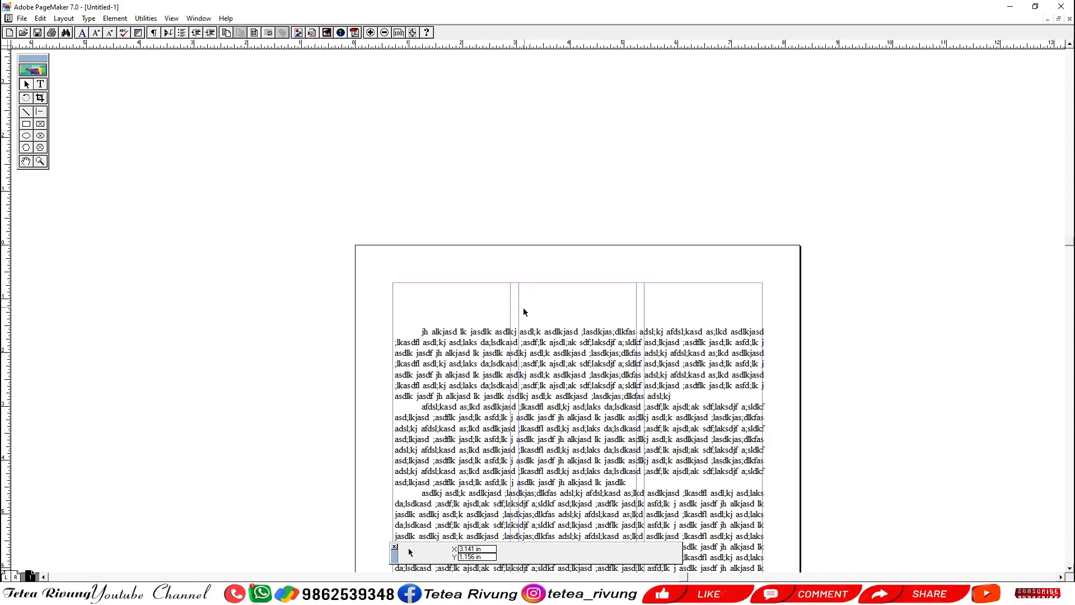
# - Move the text block back up so its top edge meets the top margin guide
pyautogui.scroll(-5, 535, 362)
pyautogui.click(550, 280)
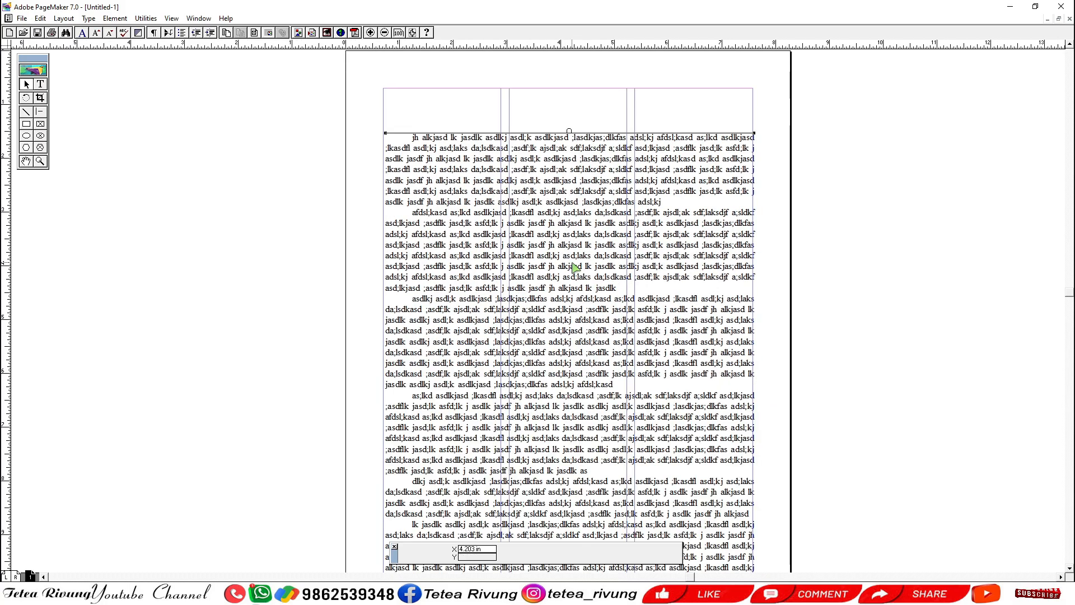
pyautogui.moveTo(551, 280); pyautogui.dragTo(548, 235)
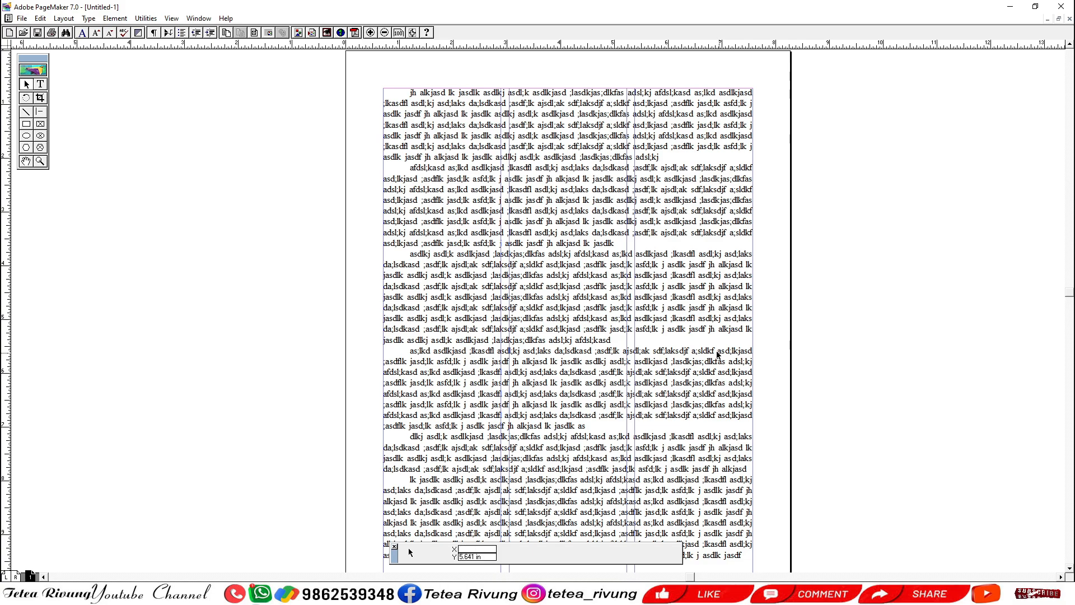
# - Move the text block off the page onto the pasteboard, to about X -8.23 in and Y 4.15 in, and deselect it
pyautogui.moveTo(677, 329); pyautogui.dragTo(407, 315)
pyautogui.moveTo(434, 232); pyautogui.dragTo(474, 268)
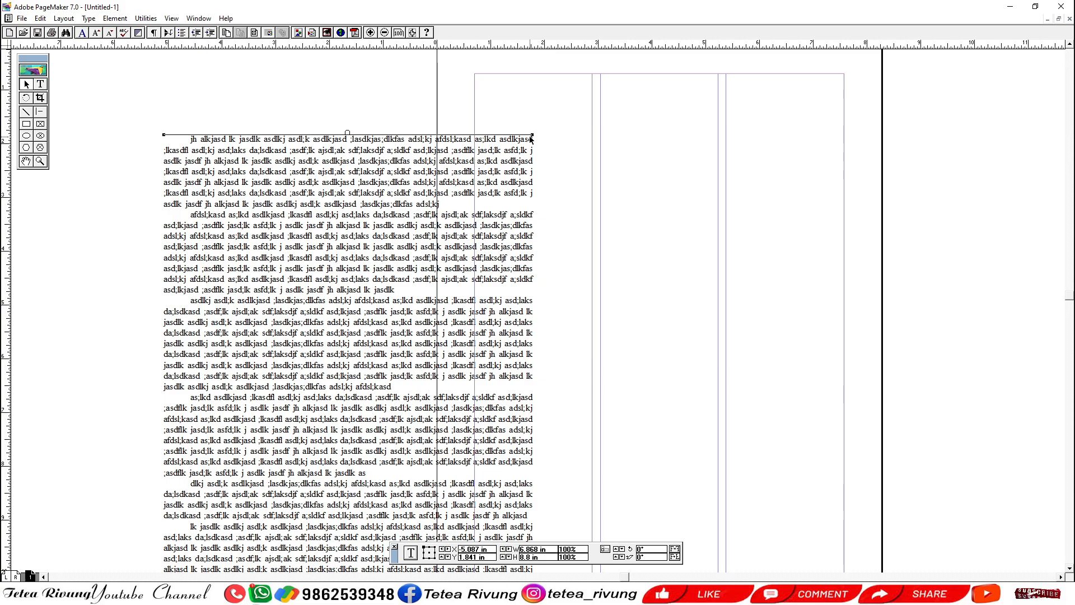
pyautogui.moveTo(446, 176); pyautogui.dragTo(278, 300)
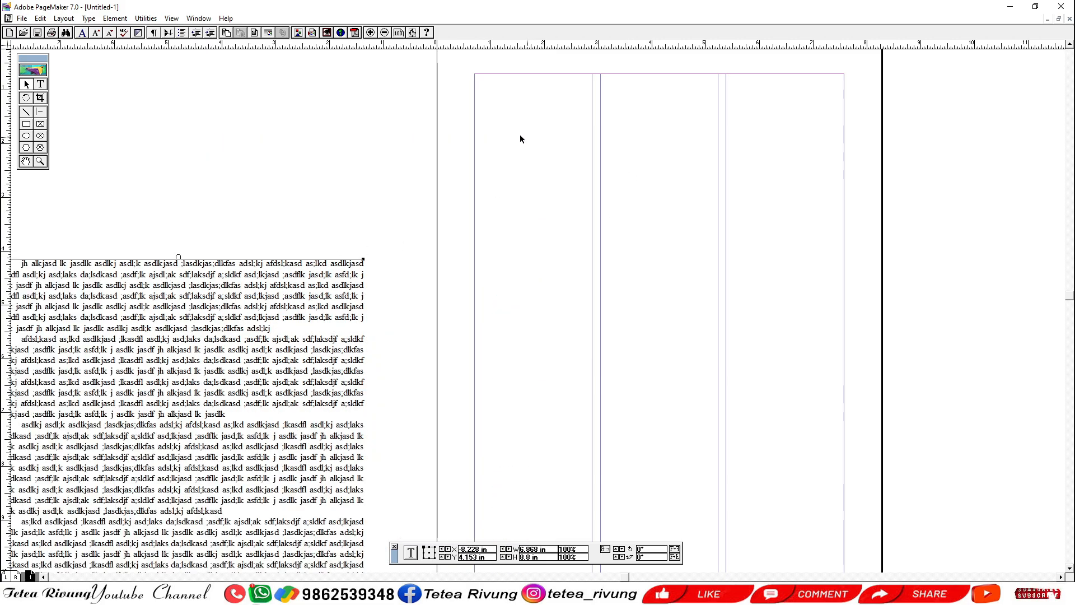
pyautogui.click(493, 92)
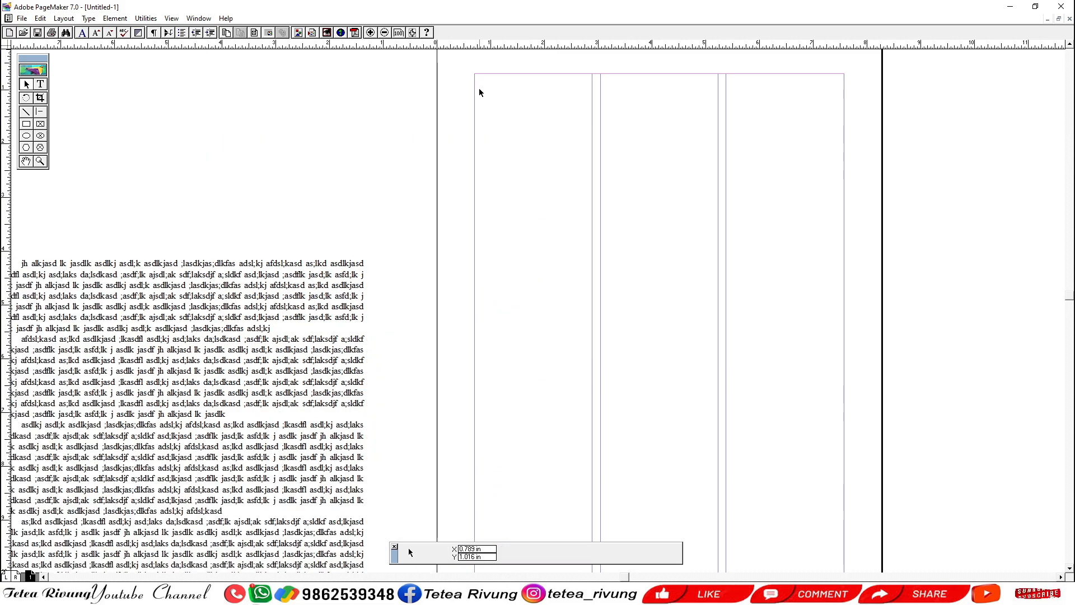
# - Fill about four lines of the first column with random sample text, starting with "laksjdf alksdj falsk;d"
pyautogui.click(40, 84)
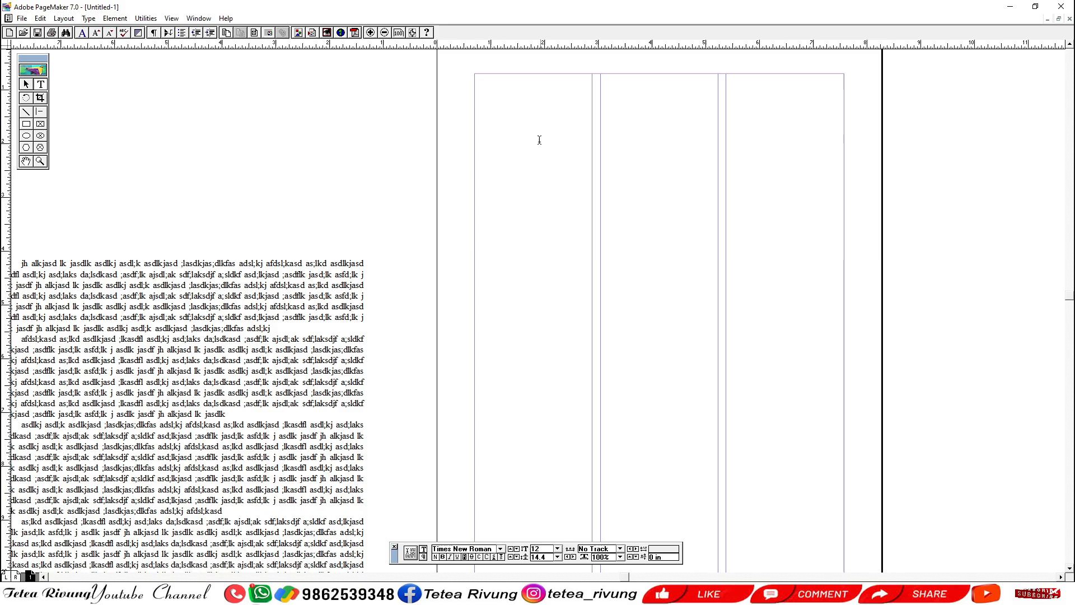
pyautogui.click(587, 197)
pyautogui.write('laksjdf alksdj falsk;d jf')
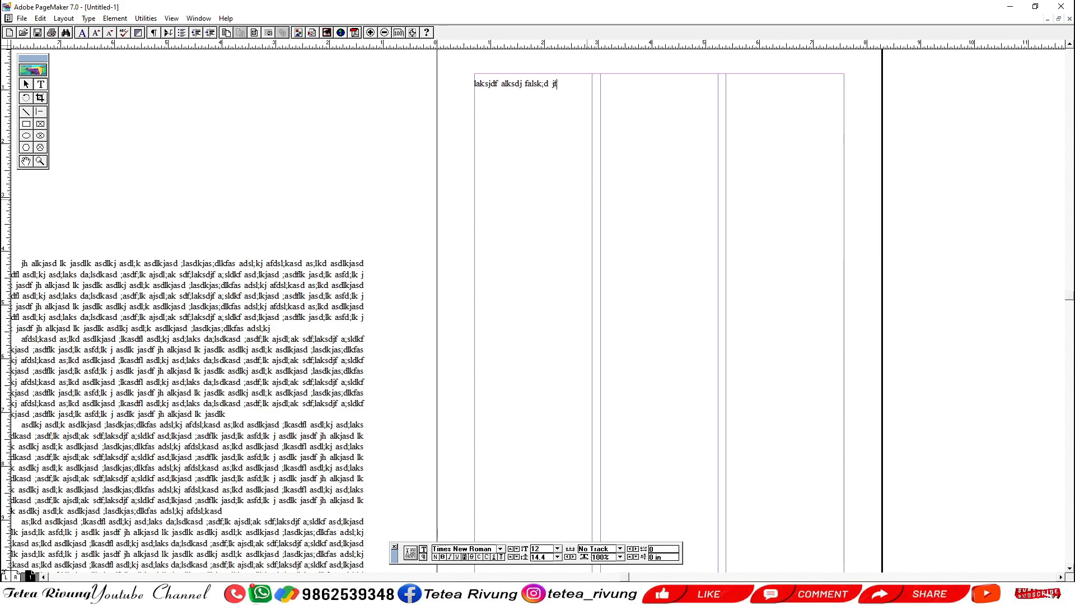
pyautogui.write('asld;kf asldkf asdl;kf jasldk;f jasdl;kf asdl;fk ')
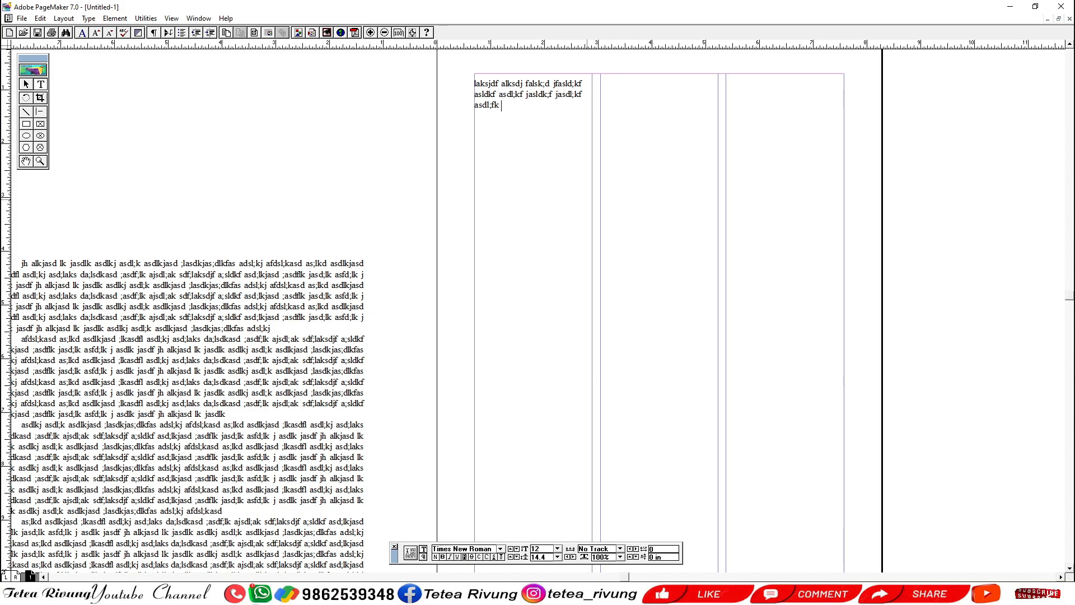
pyautogui.write('asdl;kf asldkf asldkf jasldk fjasl;dkf jasld;k fasldk fj')
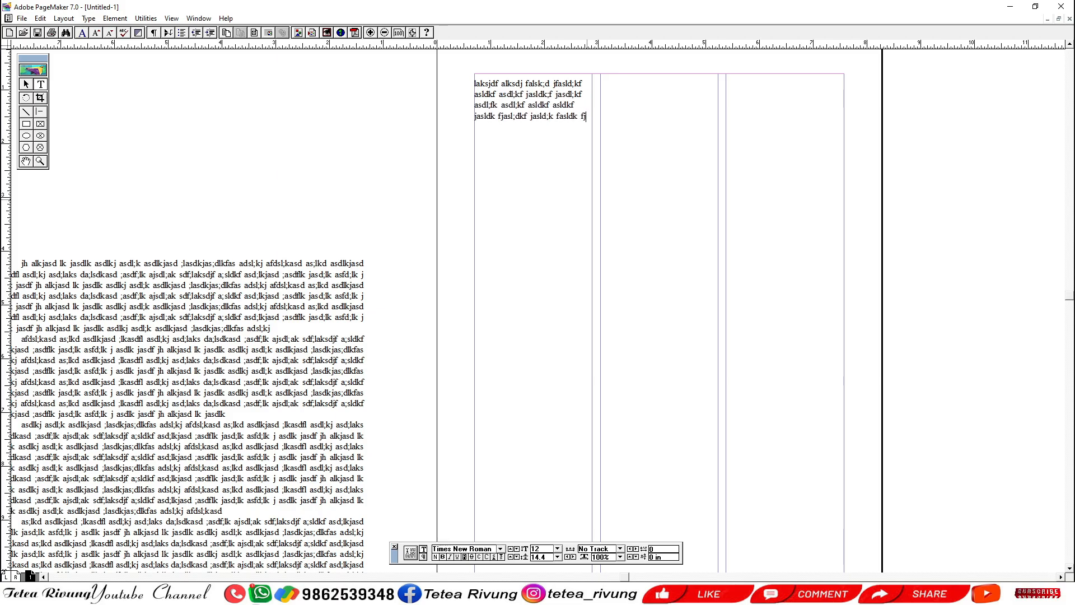
# - Delete the short sample text block from the first column
pyautogui.click(26, 84)
pyautogui.click(536, 113)
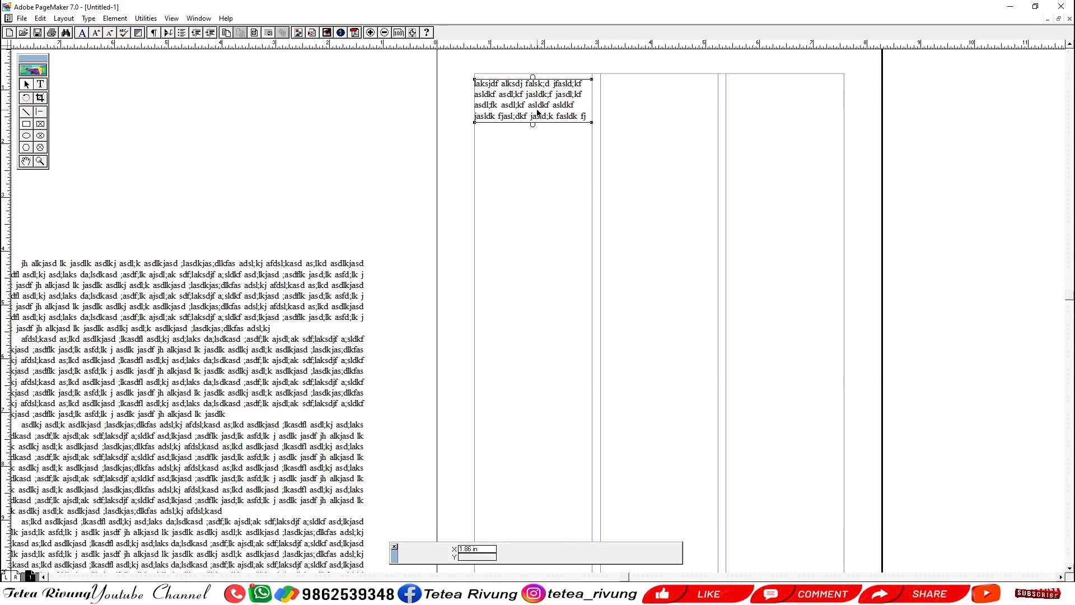
pyautogui.press('Delete')
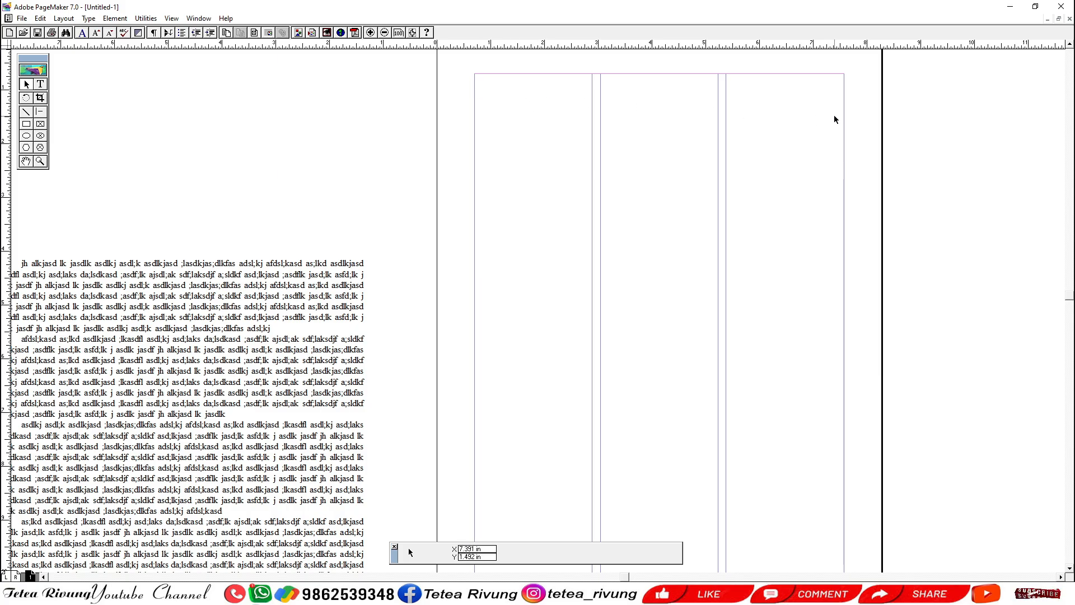
# - Draw a text area spanning all three columns near the top margin and enter random sample text starting with "laksd jfalskd fasld;k"
pyautogui.click(41, 85)
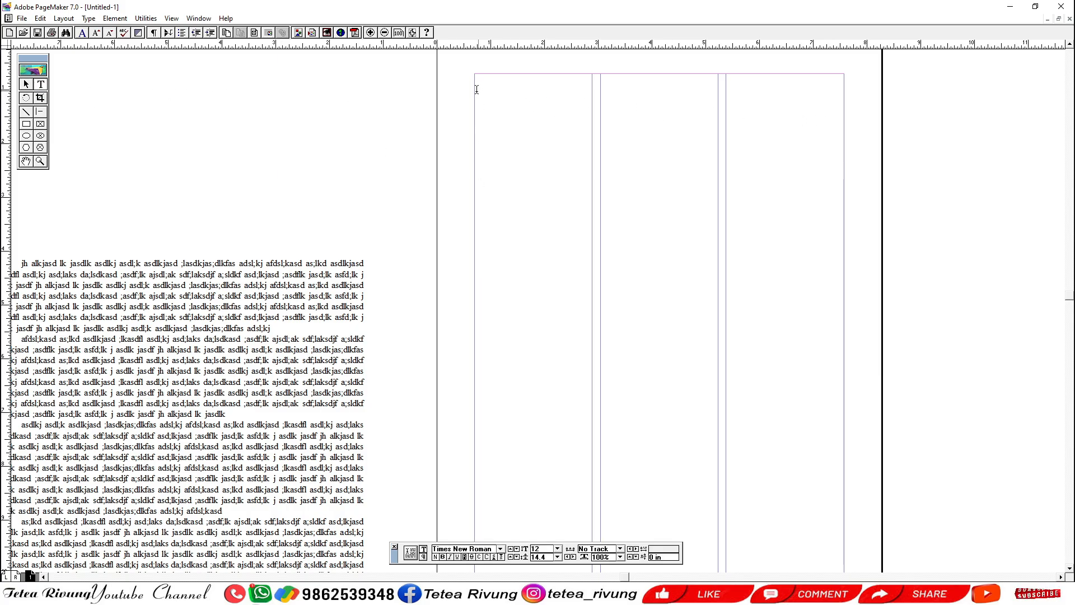
pyautogui.moveTo(475, 92); pyautogui.dragTo(843, 191)
pyautogui.write('laksd jfalskd fasld;k fas')
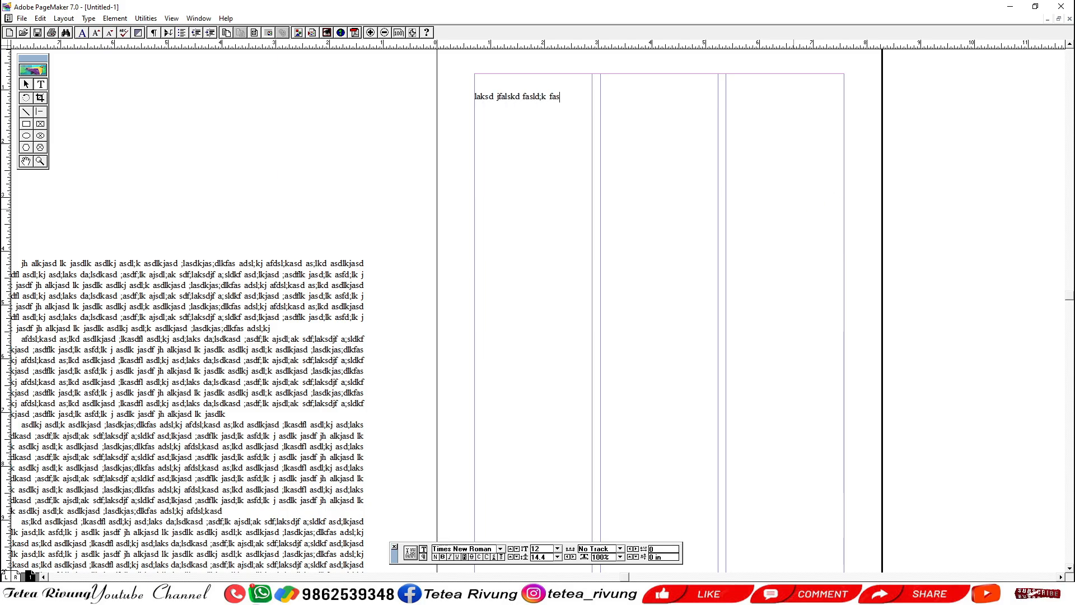
pyautogui.write('ldkf jasld;kf jasld;kf jasl;dkf jalsd;k fjasld;k fasl;d')
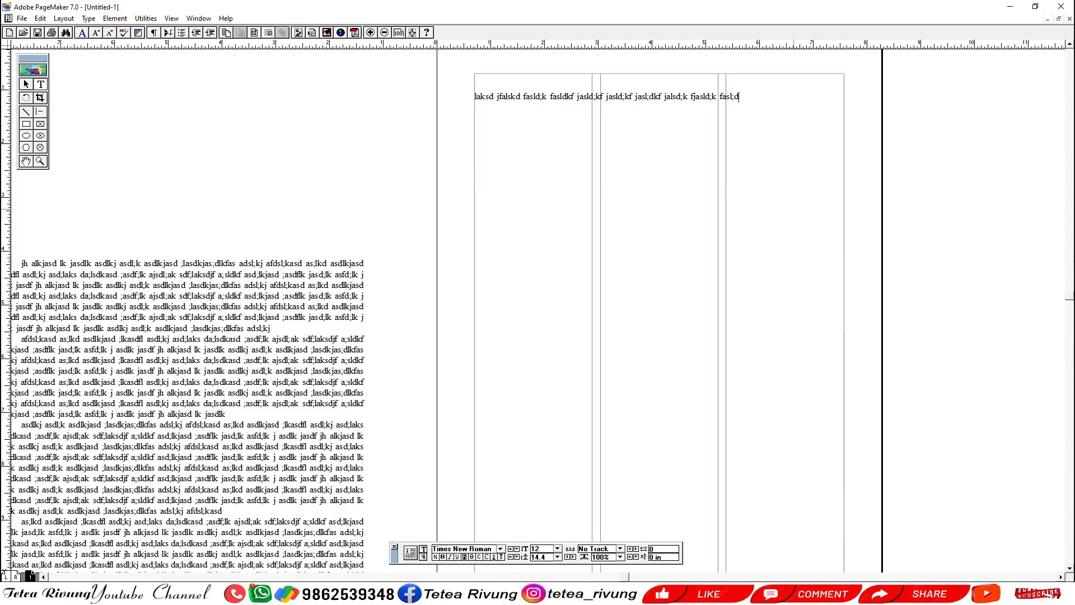
pyautogui.write('kf lasd;k falsdk fasld; kfla;sk dfals;k dfjasld kfj')
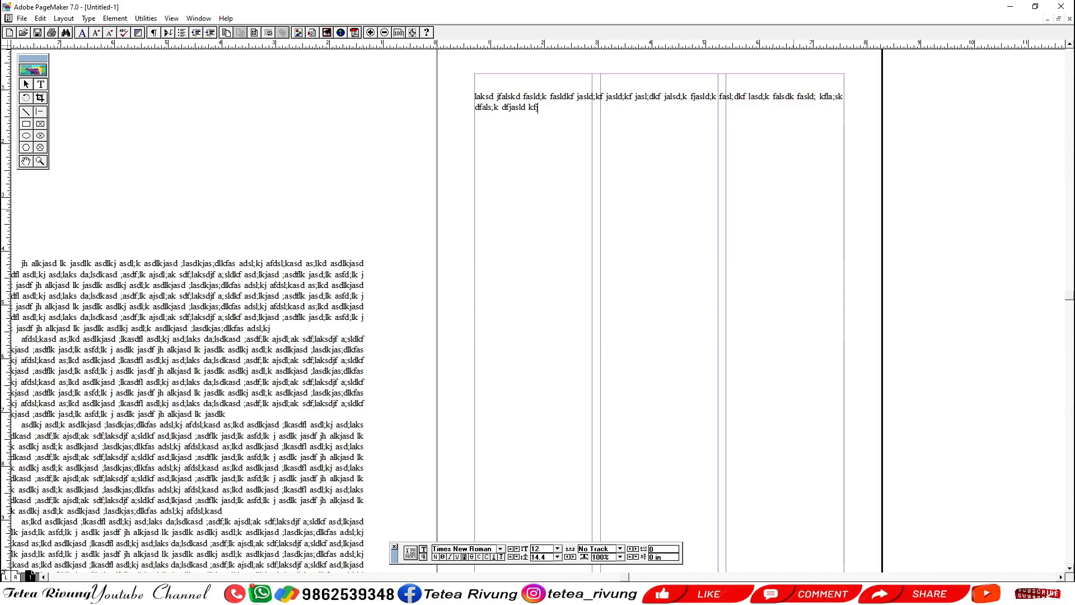
# - Delete the two-line sample text block that spans the three columns
pyautogui.click(25, 84)
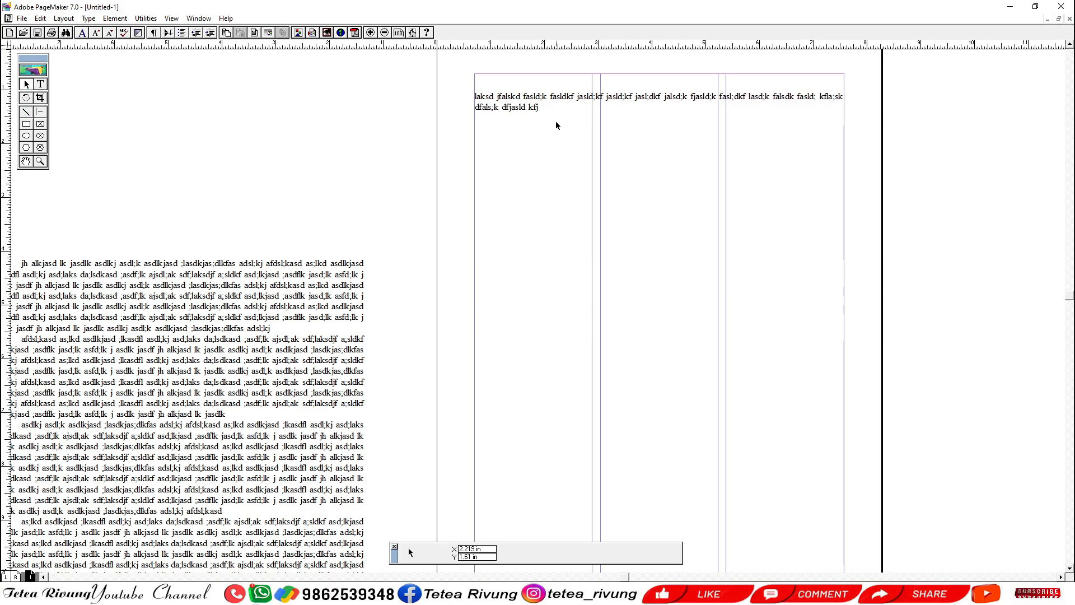
pyautogui.click(532, 108)
pyautogui.press('Delete')
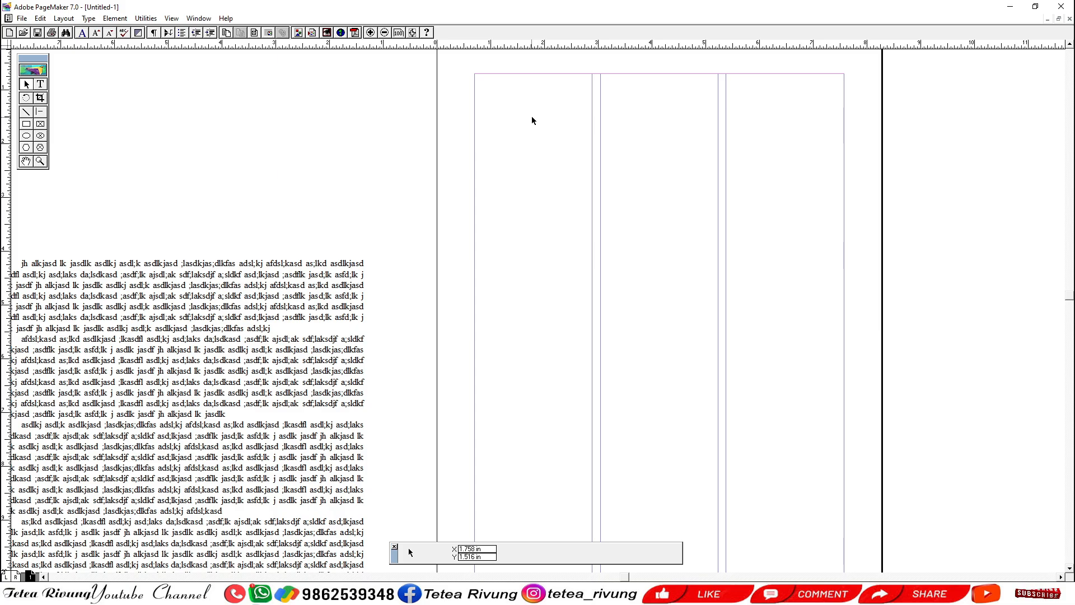
# - Move the long text block from the pasteboard onto the page, lowering it to about X 0.63 in and Y 3.36 in
pyautogui.moveTo(182, 443); pyautogui.dragTo(567, 200)
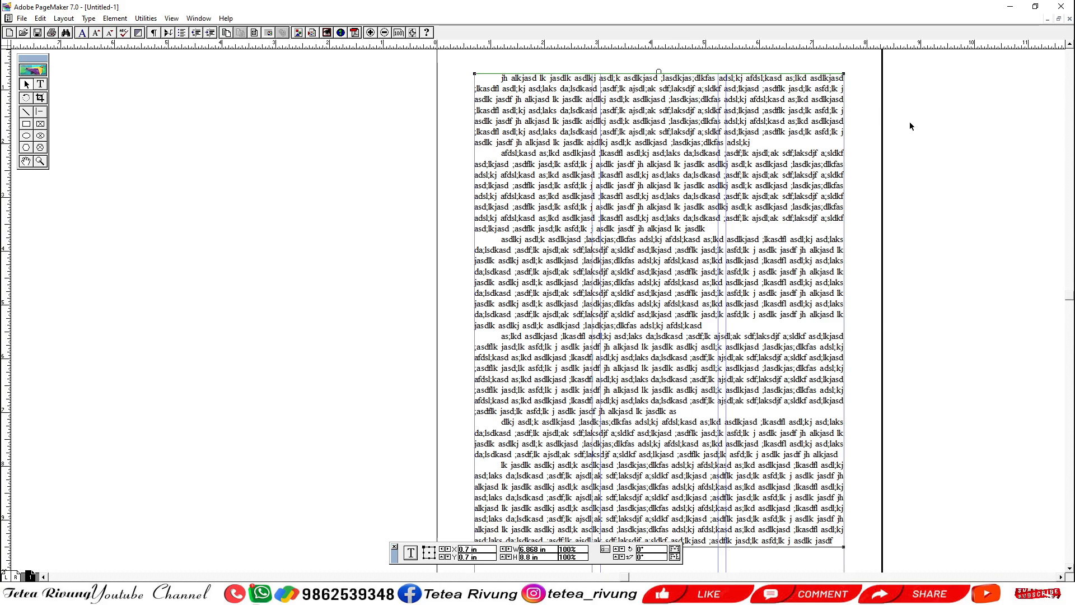
pyautogui.moveTo(783, 125); pyautogui.dragTo(779, 267)
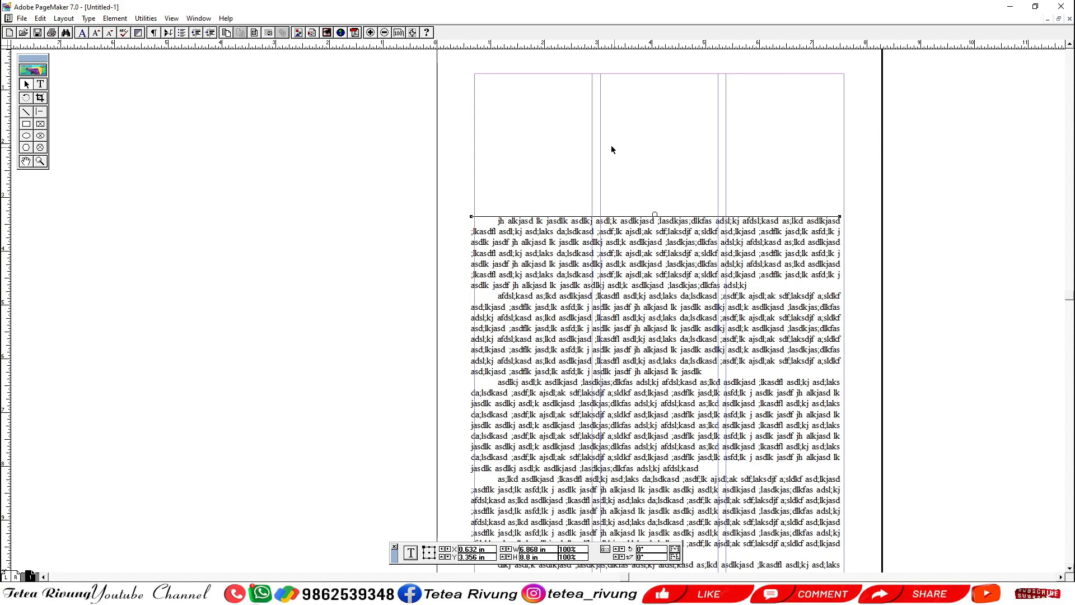
# - Draw a rectangle about 6.87 in wide and 1.44 in high across the columns from the top margin and color it Blue
pyautogui.click(26, 124)
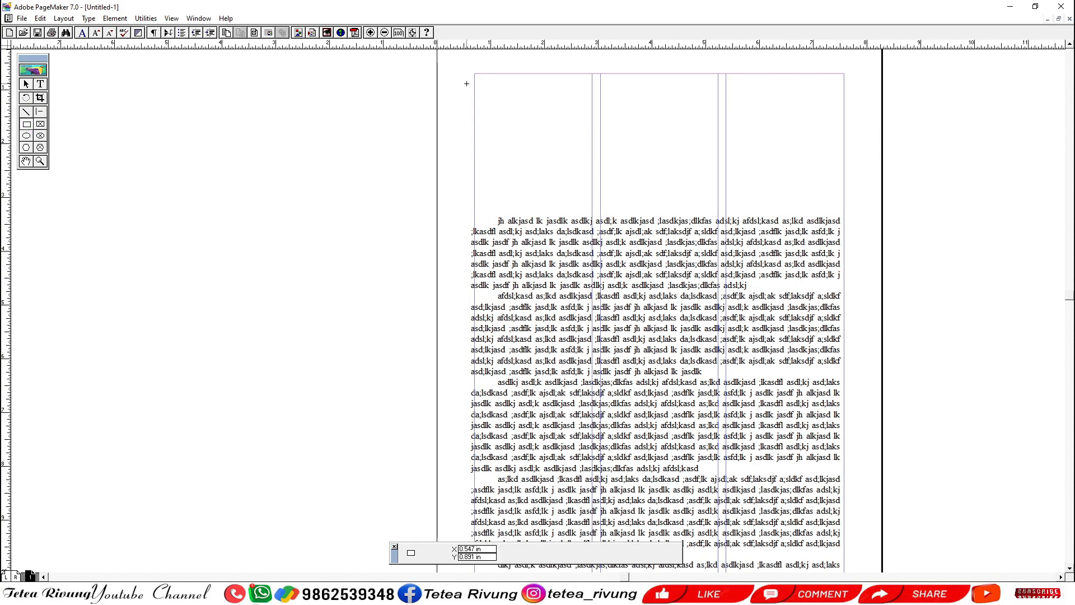
pyautogui.moveTo(470, 73); pyautogui.dragTo(845, 150)
pyautogui.hotkey('ctrl', 'y')
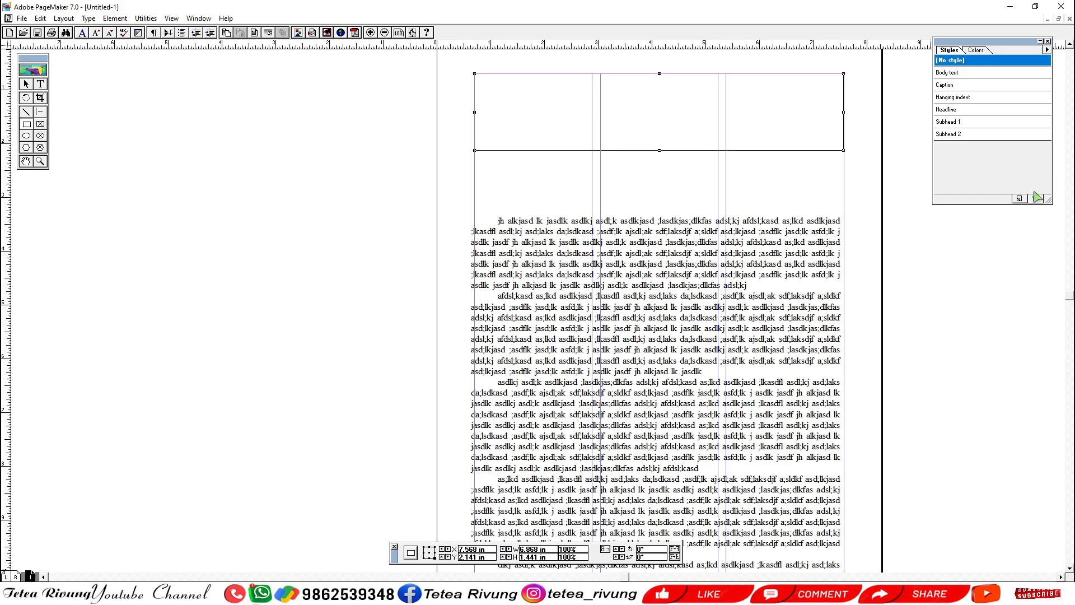
pyautogui.click(990, 51)
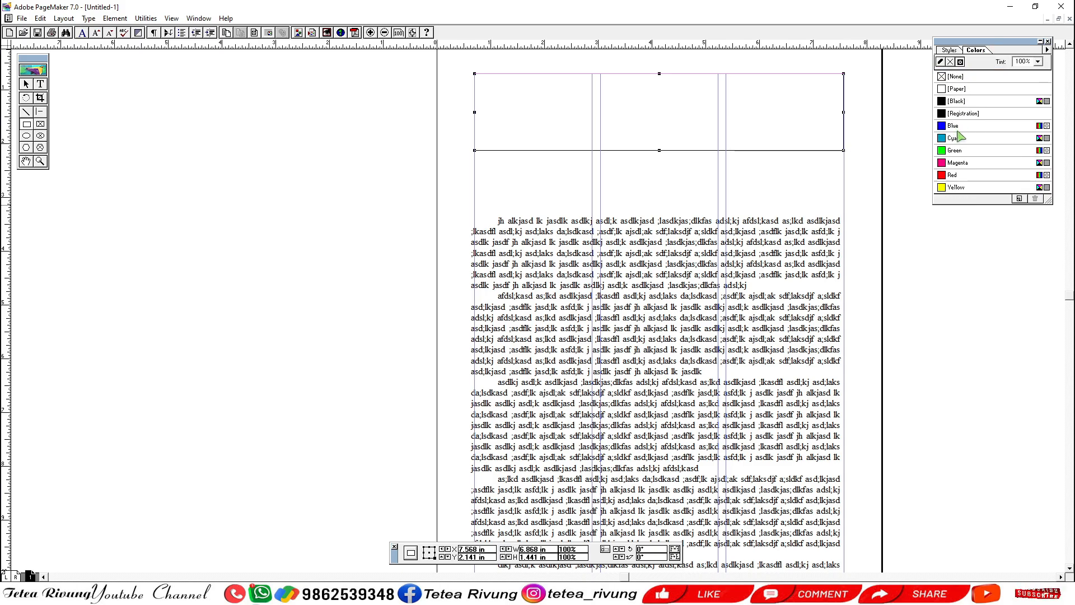
pyautogui.click(960, 127)
pyautogui.click(1048, 41)
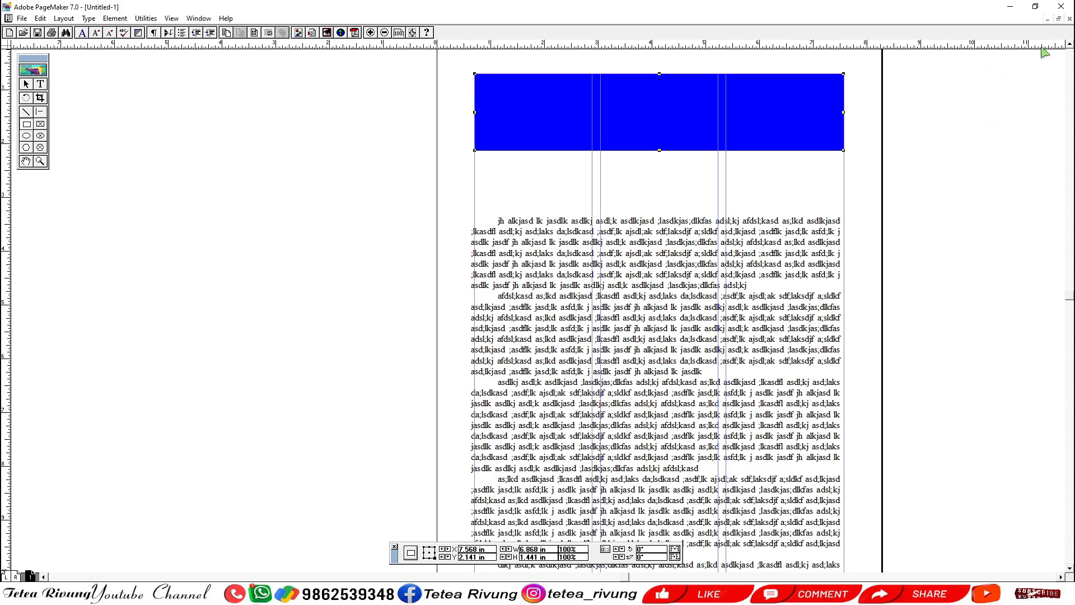
# - Move the text block up just beneath the blue rectangle, aligned to the left margin at about X 0.7 in and Y 2.28 in
pyautogui.click(661, 356)
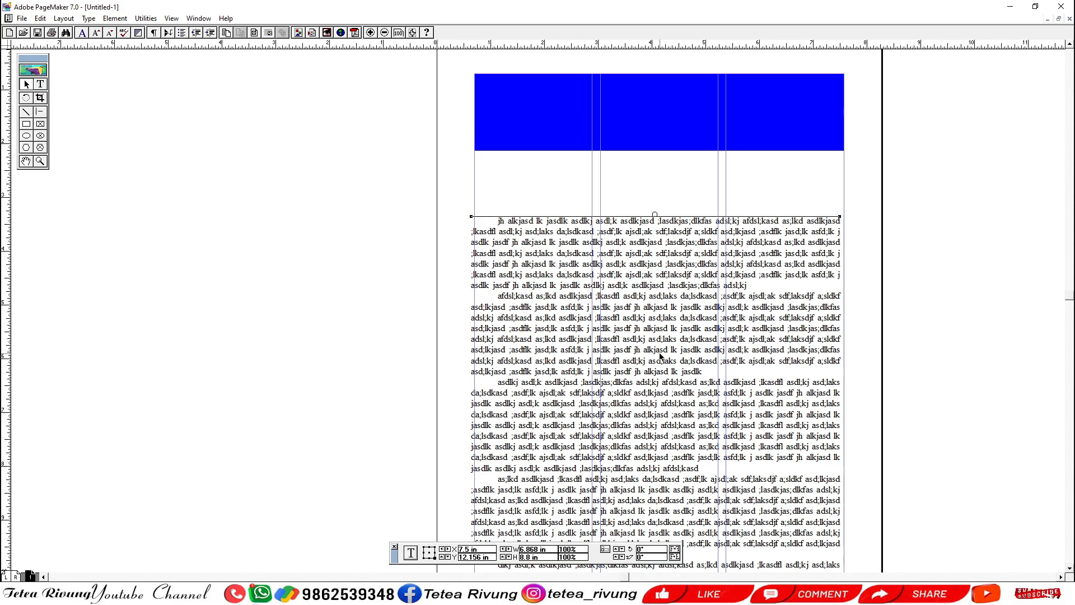
pyautogui.moveTo(672, 318); pyautogui.dragTo(665, 274)
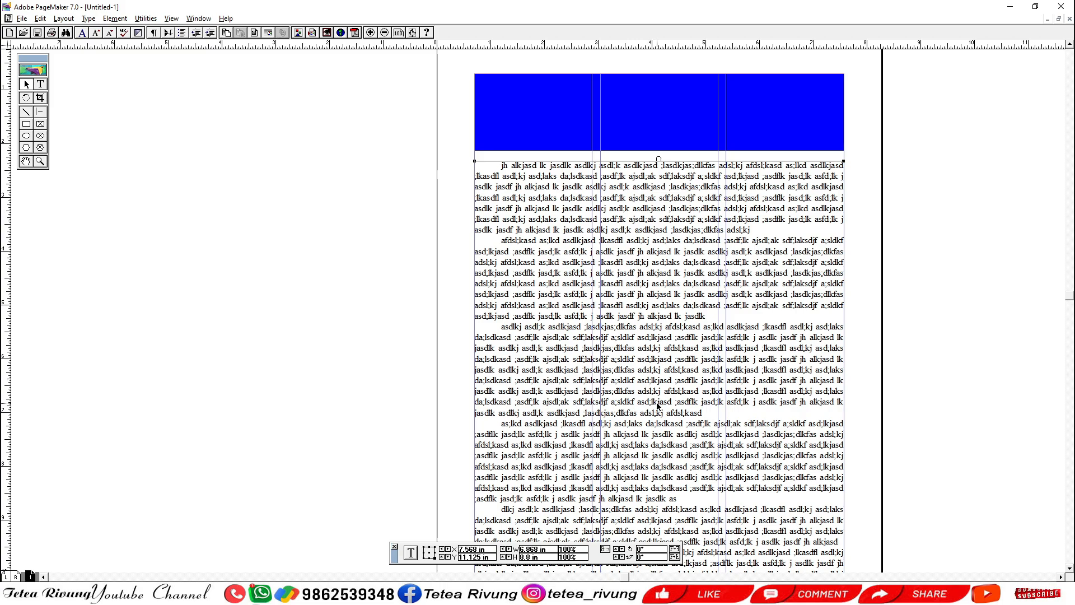
pyautogui.moveTo(657, 406); pyautogui.dragTo(628, 271)
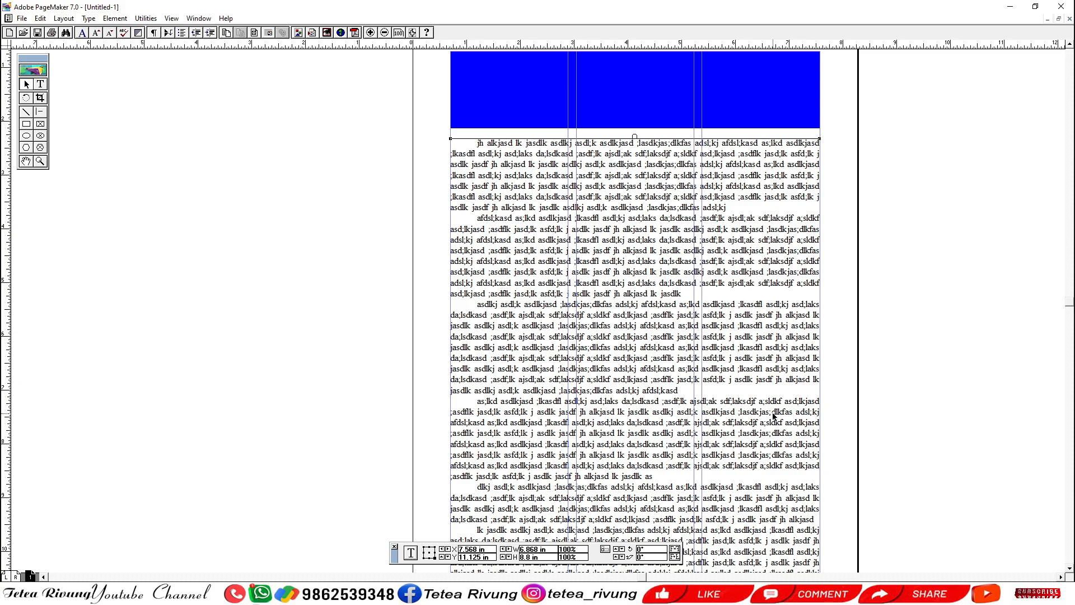
pyautogui.scroll(-3, 619, 386)
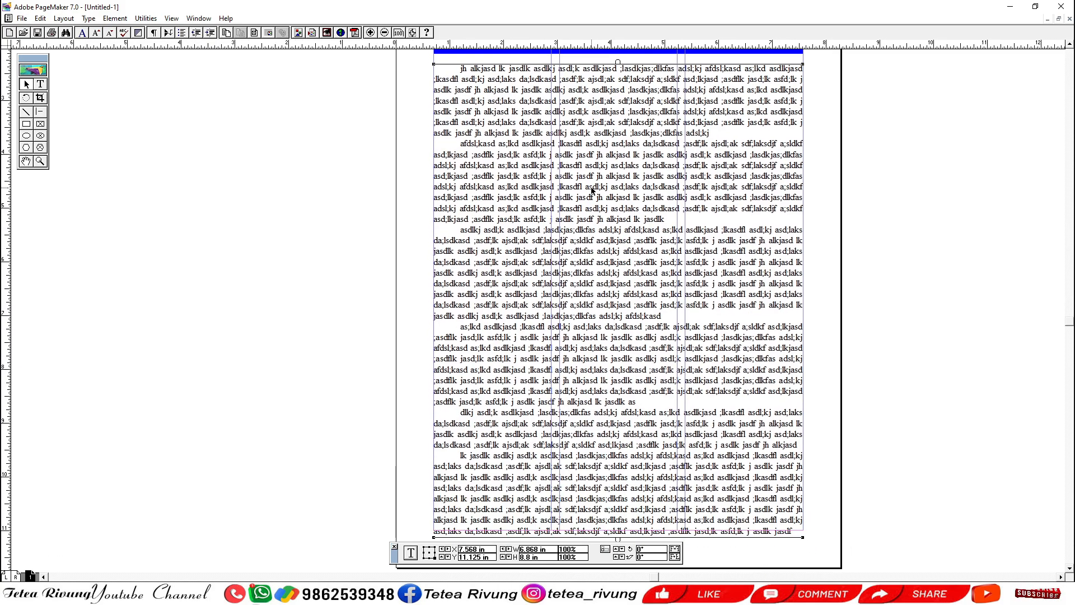
pyautogui.moveTo(592, 191); pyautogui.dragTo(594, 187)
pyautogui.scroll(-1, 602, 359)
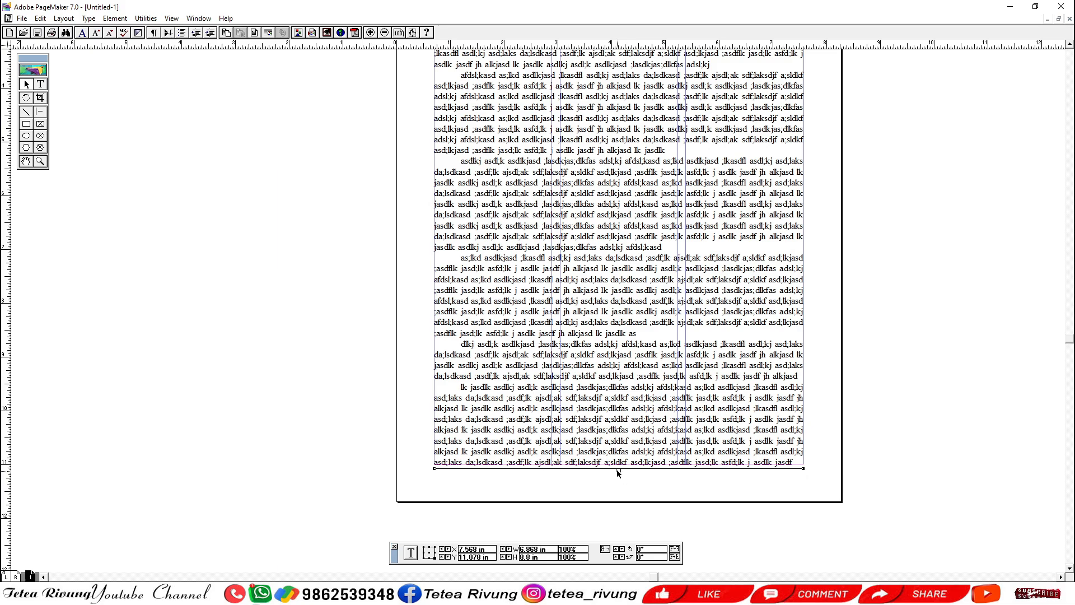
# - Roll the text block's bottom edge up to a height of 1.4 in, and extend it down to a height of 3 in
pyautogui.hotkey('ctrl', 'space')
pyautogui.moveTo(557, 510); pyautogui.dragTo(672, 430)
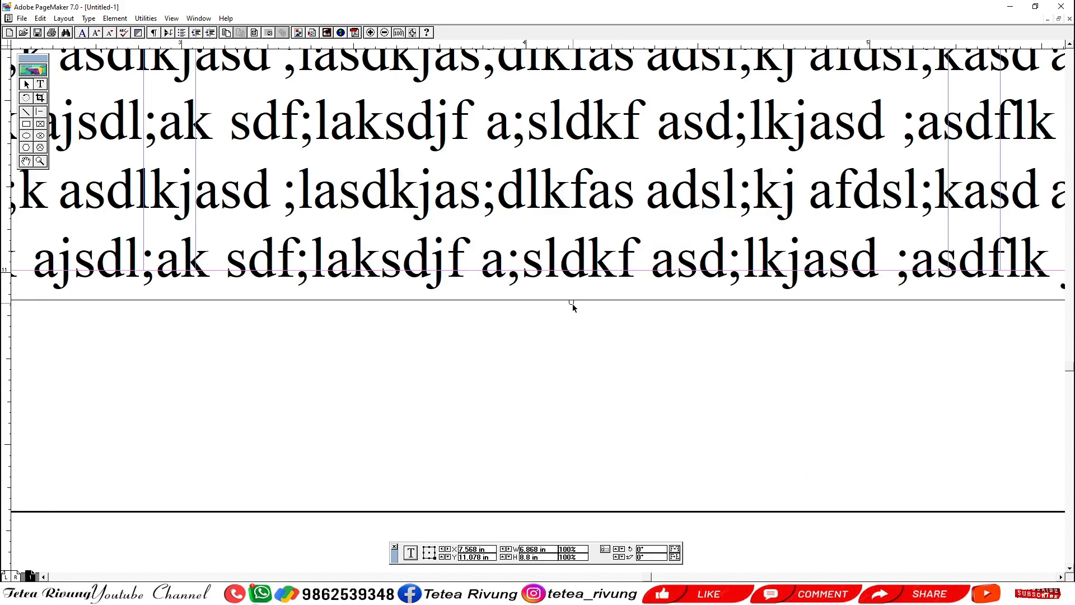
pyautogui.hotkey('ctrl', '1')
pyautogui.hotkey('ctrl', '0')
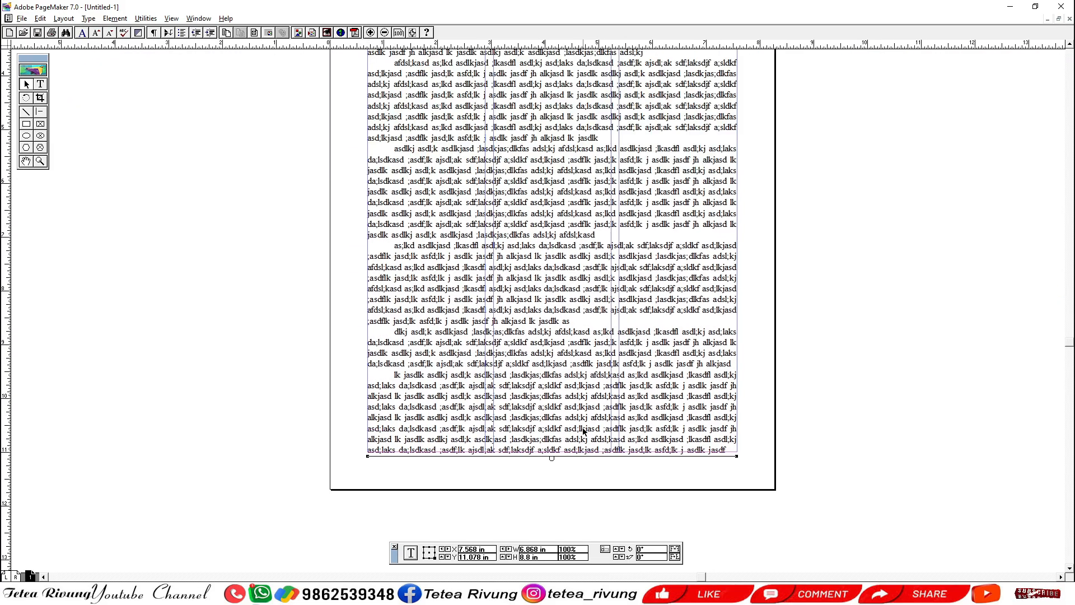
pyautogui.hotkey('ctrl', '1')
pyautogui.click(549, 479)
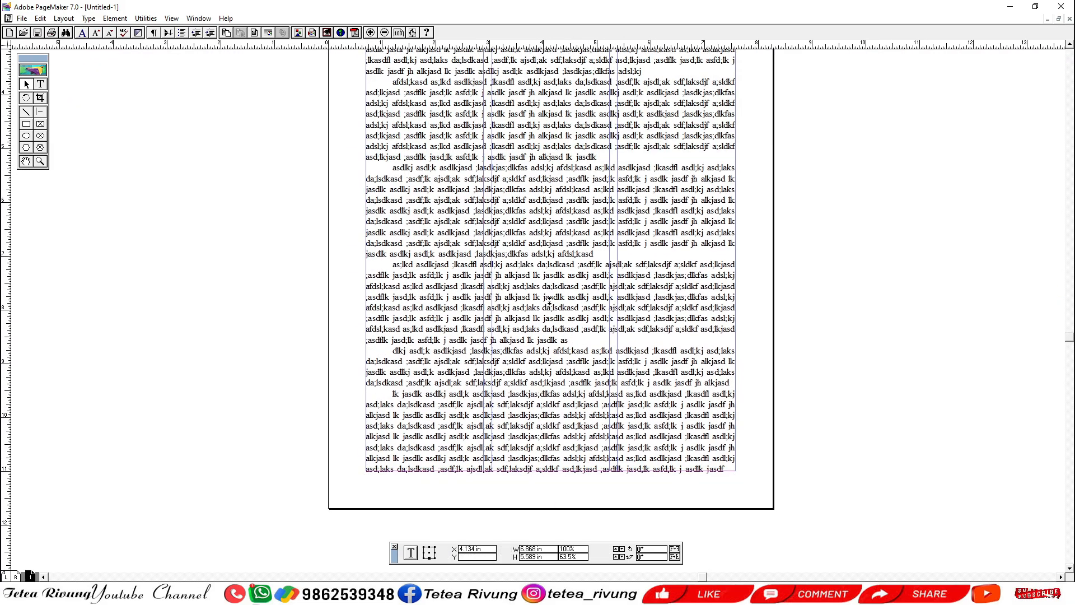
pyautogui.moveTo(541, 109); pyautogui.dragTo(541, 80)
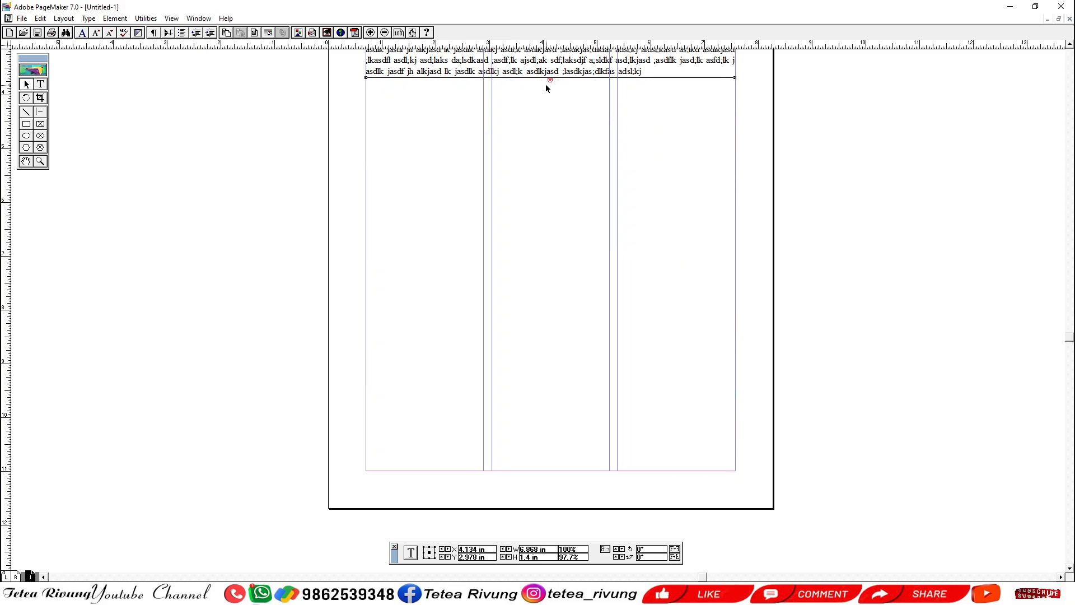
pyautogui.keyDown('alt'); pyautogui.moveTo(562, 151); pyautogui.dragTo(567, 351); pyautogui.keyUp('alt')
pyautogui.moveTo(554, 279); pyautogui.dragTo(554, 364)
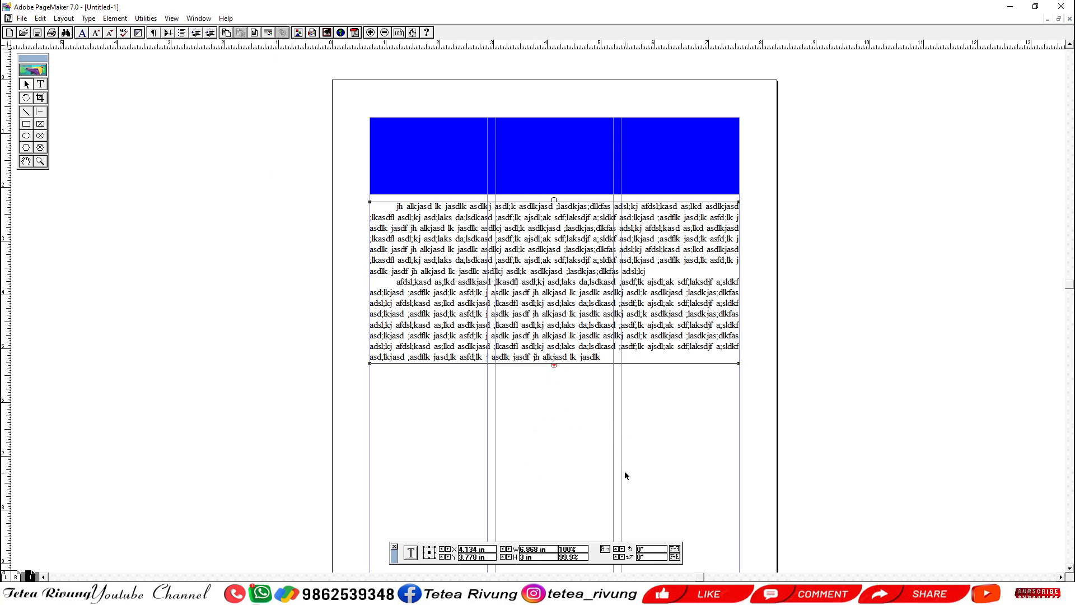
# - Flow the overflow text into a new block about 8.34 in wide on the pasteboard beside the page, at X 9.3 in and Y 2.52 in
pyautogui.moveTo(564, 462); pyautogui.dragTo(513, 326)
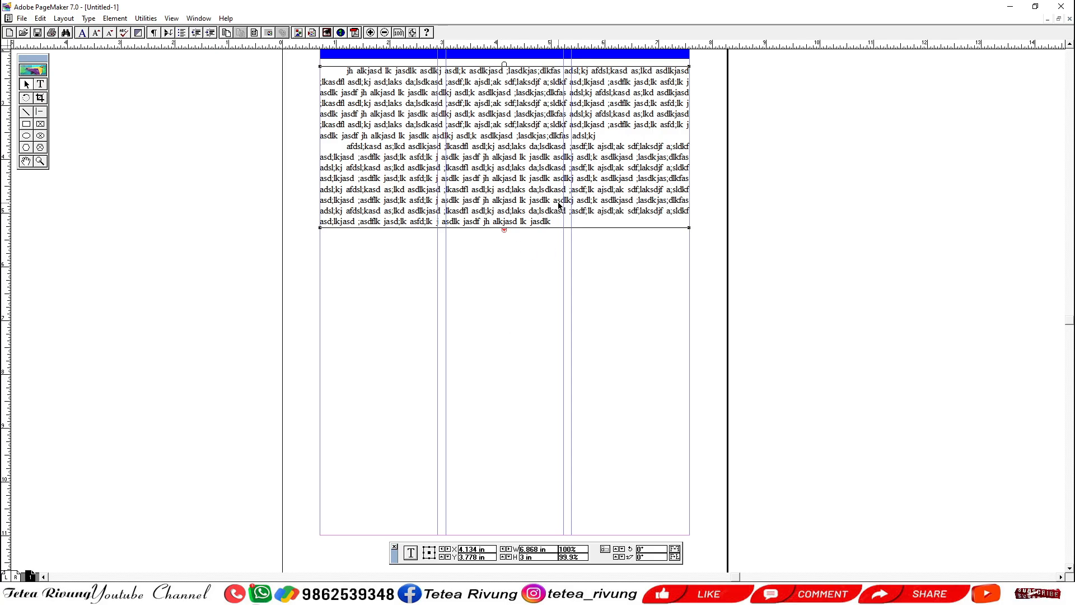
pyautogui.click(504, 231)
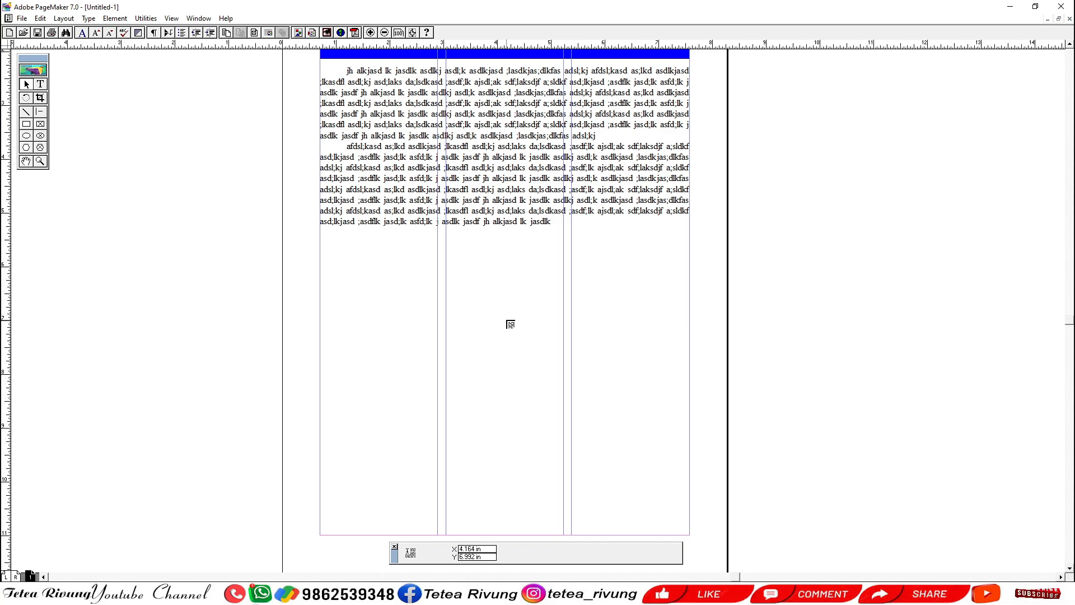
pyautogui.hscroll(5, 767, 391)
pyautogui.moveTo(427, 98); pyautogui.dragTo(876, 503)
pyautogui.moveTo(548, 428); pyautogui.dragTo(672, 396)
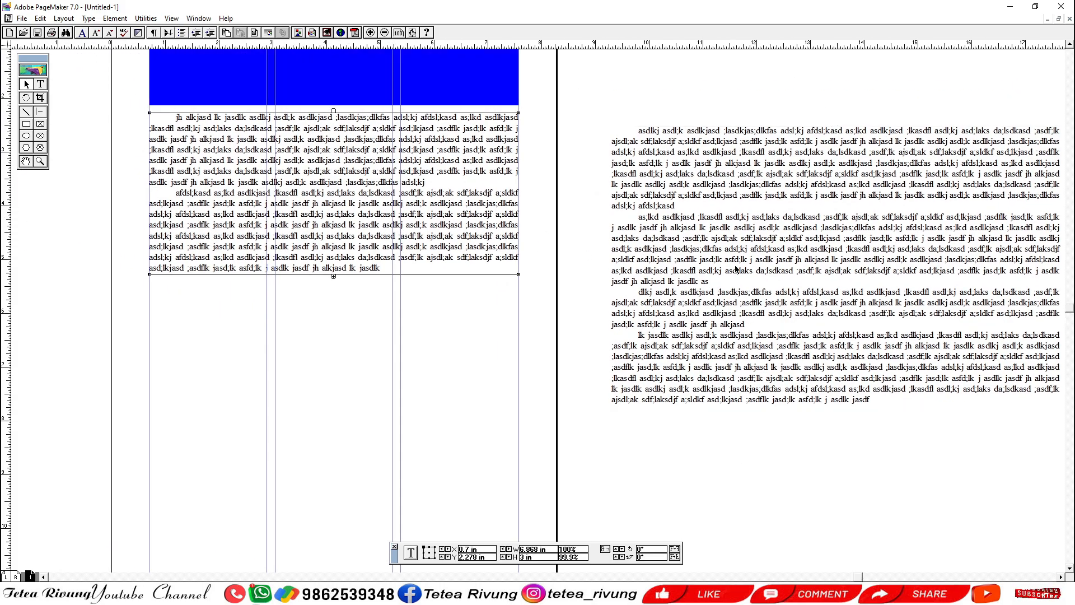
# - Select the page and pasteboard text blocks alternately to examine how their handles show the threaded link
pyautogui.click(736, 268)
pyautogui.click(332, 203)
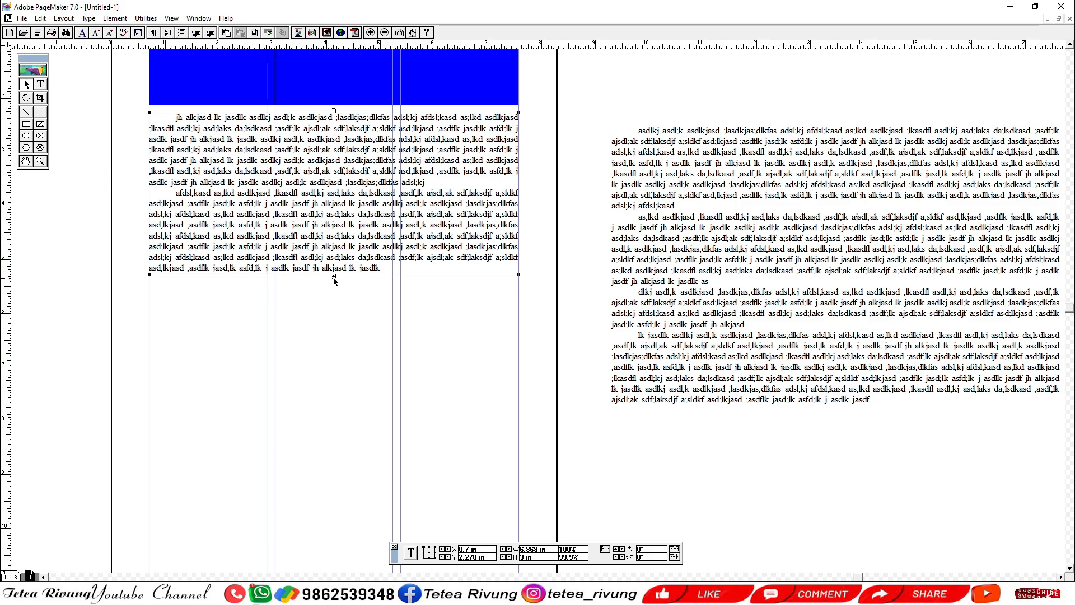
pyautogui.click(661, 237)
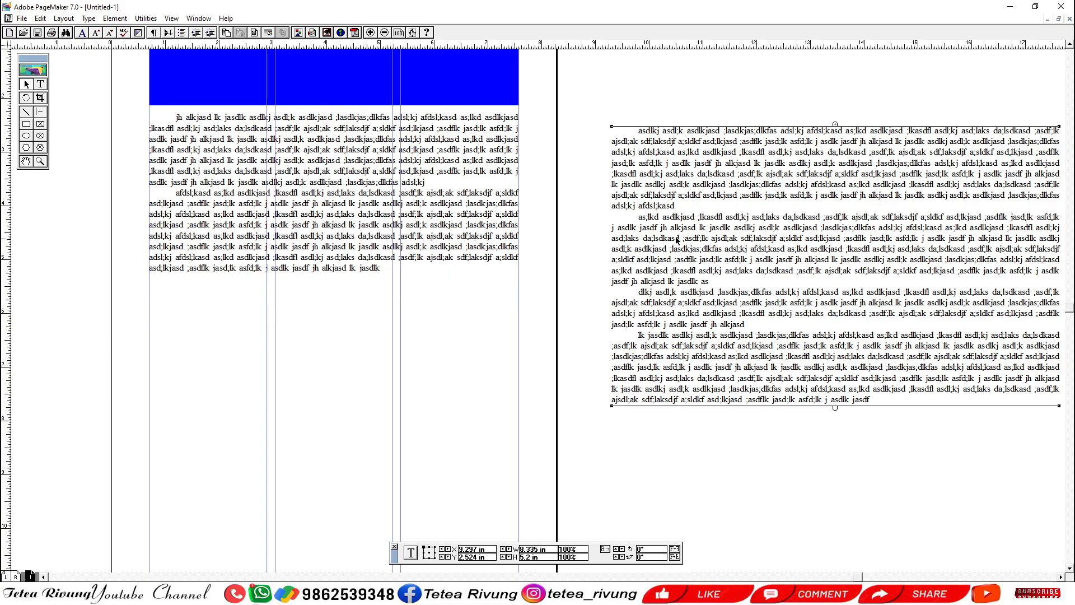
pyautogui.click(351, 203)
pyautogui.click(700, 266)
pyautogui.click(352, 204)
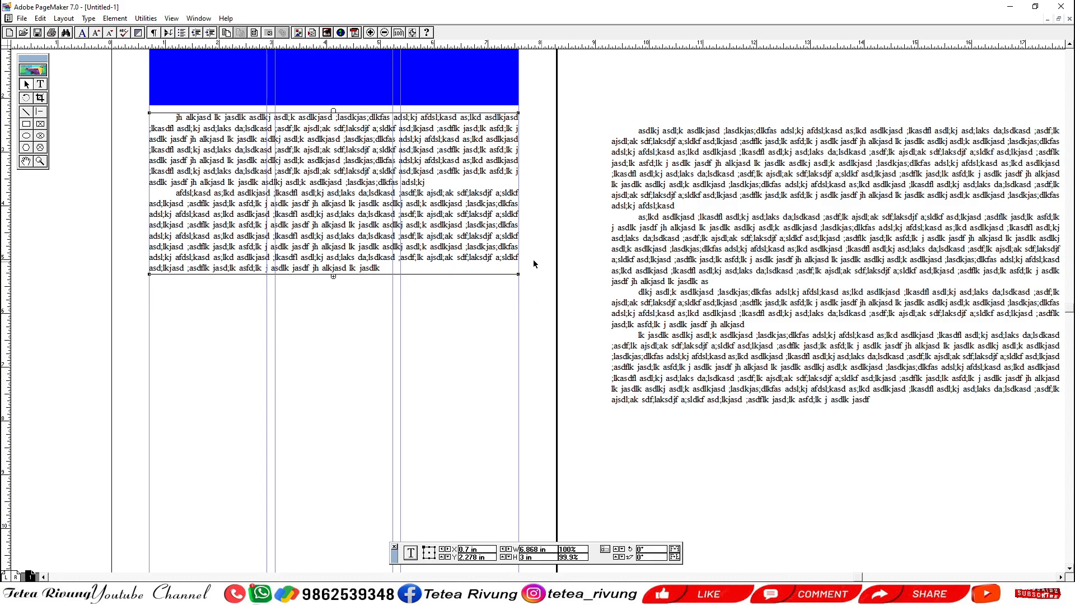
pyautogui.click(787, 227)
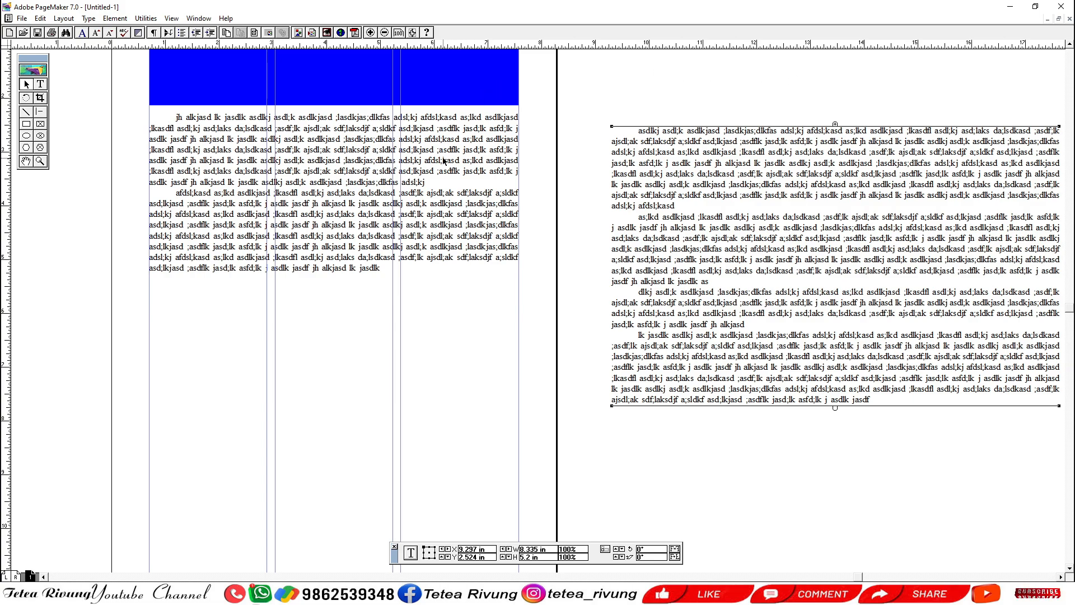
pyautogui.click(452, 213)
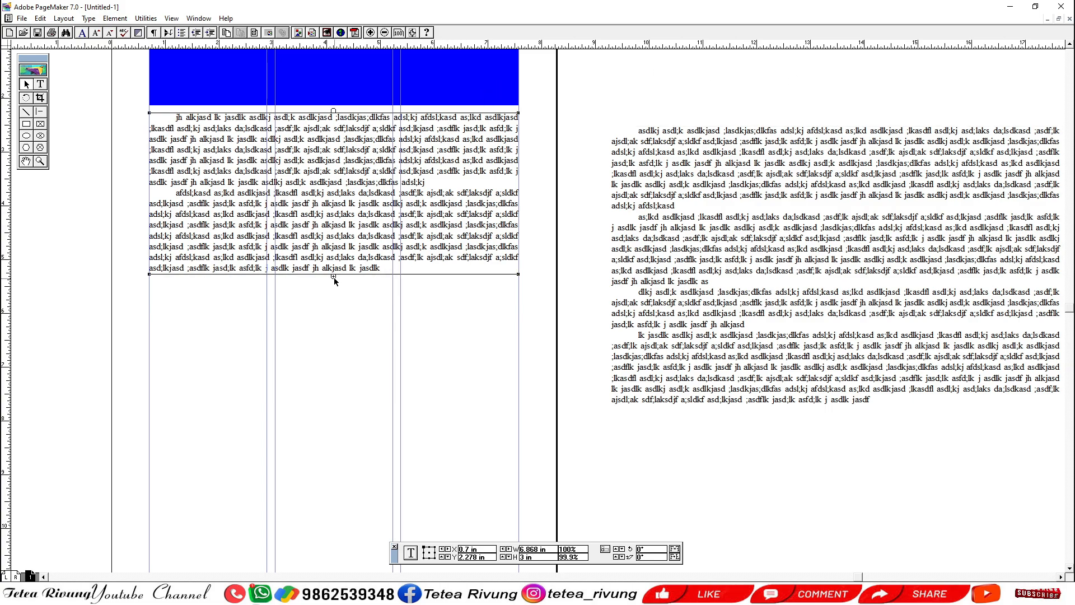
# - Shorten the page's threaded text block to a height of 1.4 in, and extend it to 8.8 in to take back all the text
pyautogui.moveTo(334, 277); pyautogui.dragTo(342, 199)
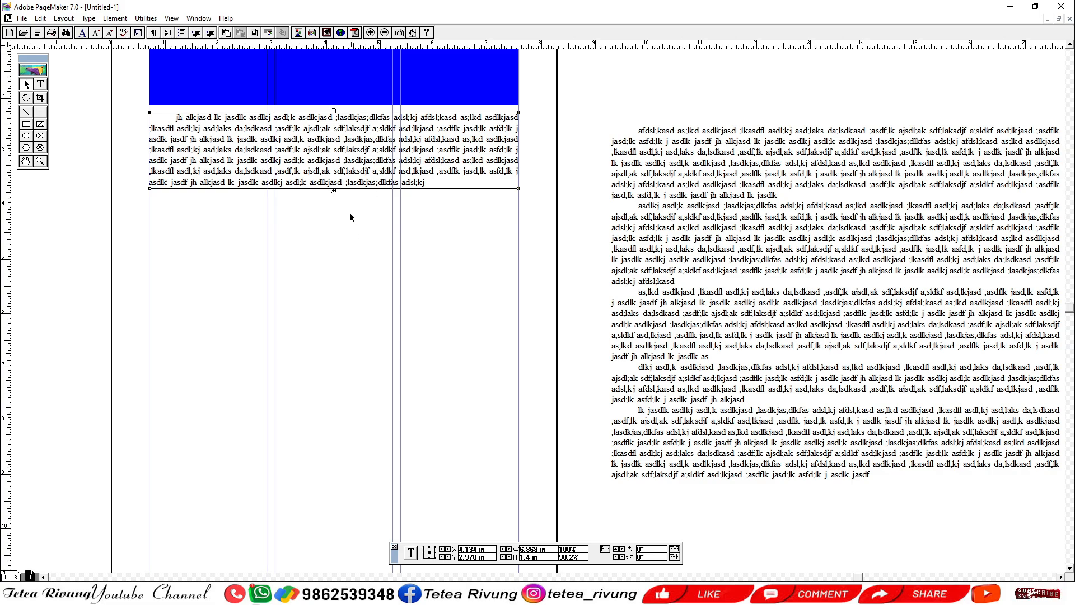
pyautogui.moveTo(334, 190); pyautogui.dragTo(359, 425)
pyautogui.moveTo(386, 296); pyautogui.dragTo(369, 379)
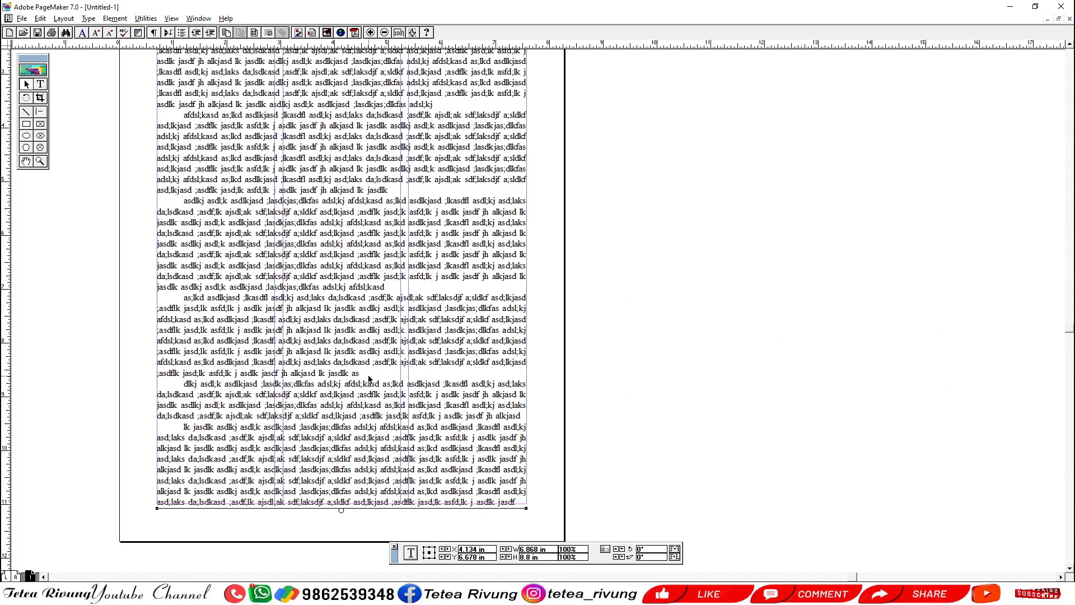
# - Shorten the full-length text block to its first seven-line paragraph and deselect it
pyautogui.moveTo(341, 510); pyautogui.dragTo(333, 108)
pyautogui.moveTo(361, 169); pyautogui.dragTo(366, 314)
pyautogui.moveTo(348, 255); pyautogui.dragTo(349, 257)
pyautogui.click(364, 377)
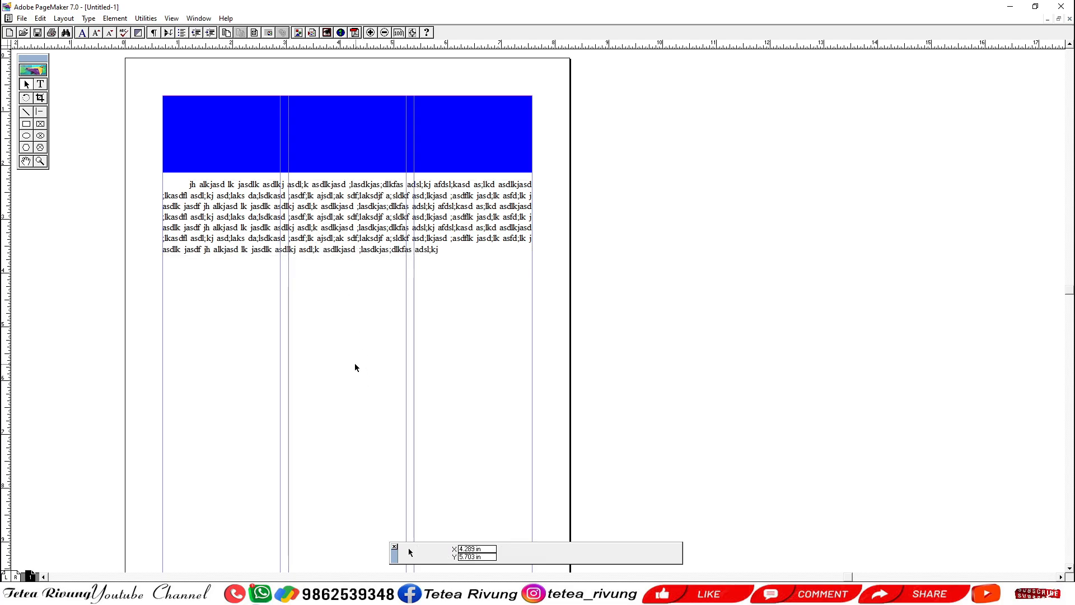
# - Flow the overflow text into the first column directly beneath the full-width paragraph, at X 0.7 in and Y 3.697 in
pyautogui.moveTo(353, 394); pyautogui.dragTo(483, 274)
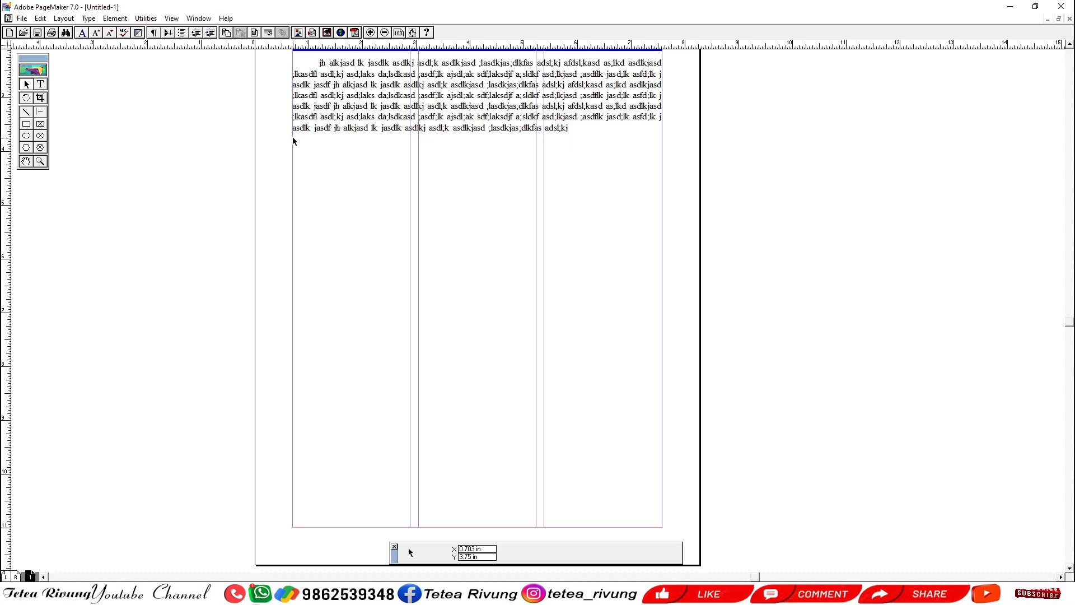
pyautogui.click(407, 135)
pyautogui.click(477, 137)
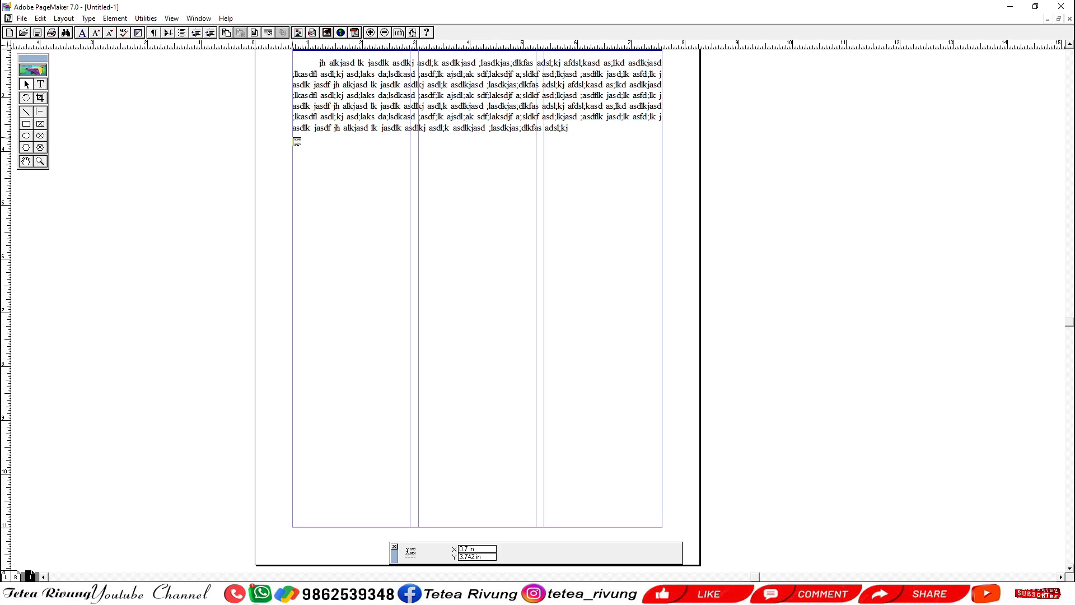
pyautogui.moveTo(265, 121); pyautogui.dragTo(445, 222)
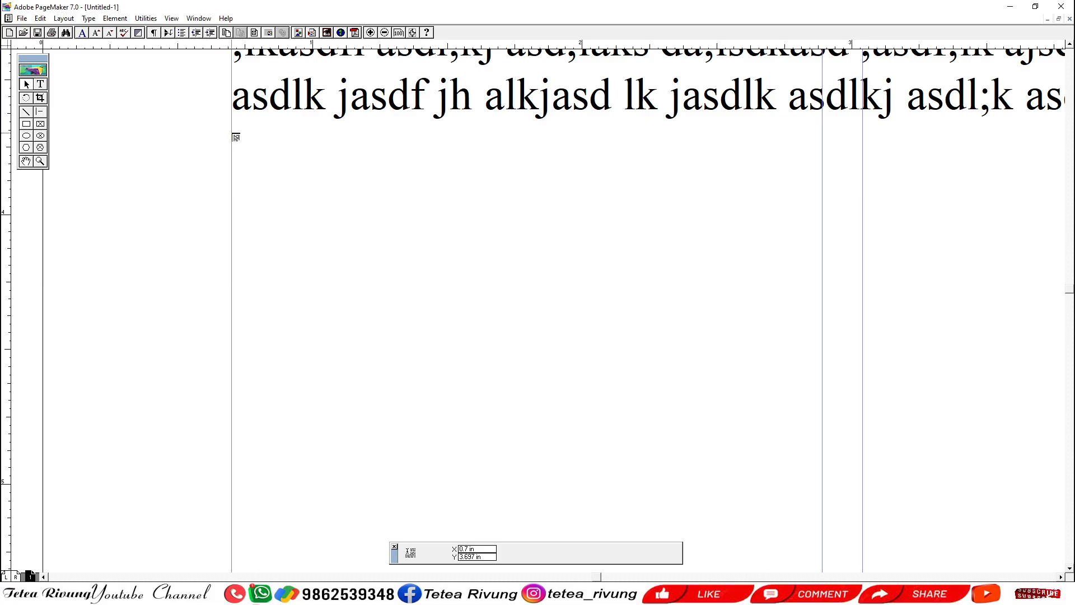
pyautogui.click(232, 134)
pyautogui.hotkey('ctrl', '1')
# - Flow the remaining text into the second column beneath the full-width paragraph and nudge the block up to Y 3.697 in
pyautogui.moveTo(531, 481); pyautogui.dragTo(497, 150)
pyautogui.moveTo(501, 228); pyautogui.dragTo(498, 302)
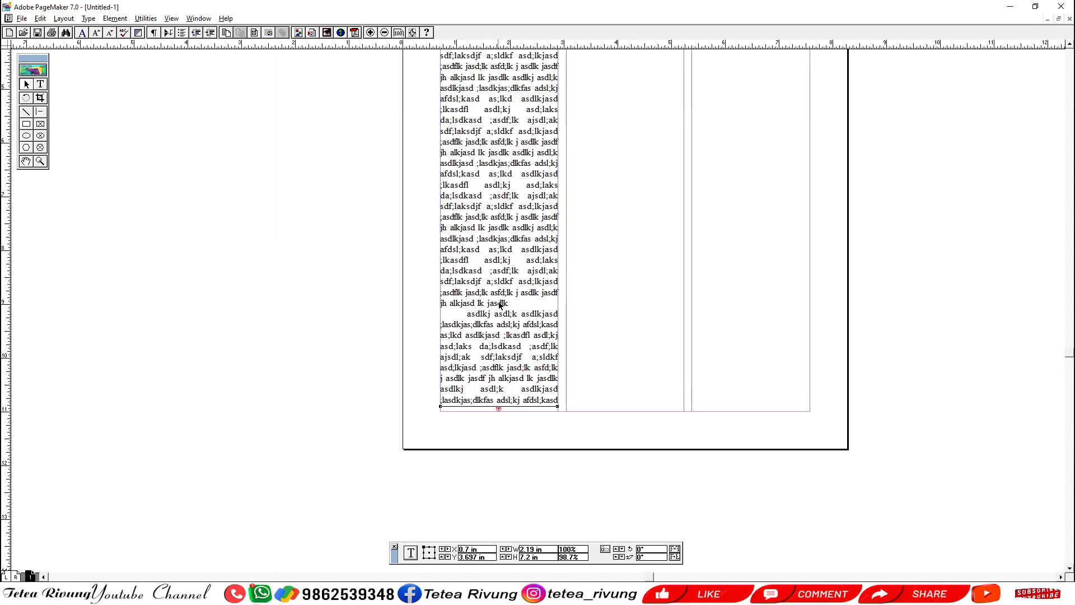
pyautogui.click(498, 409)
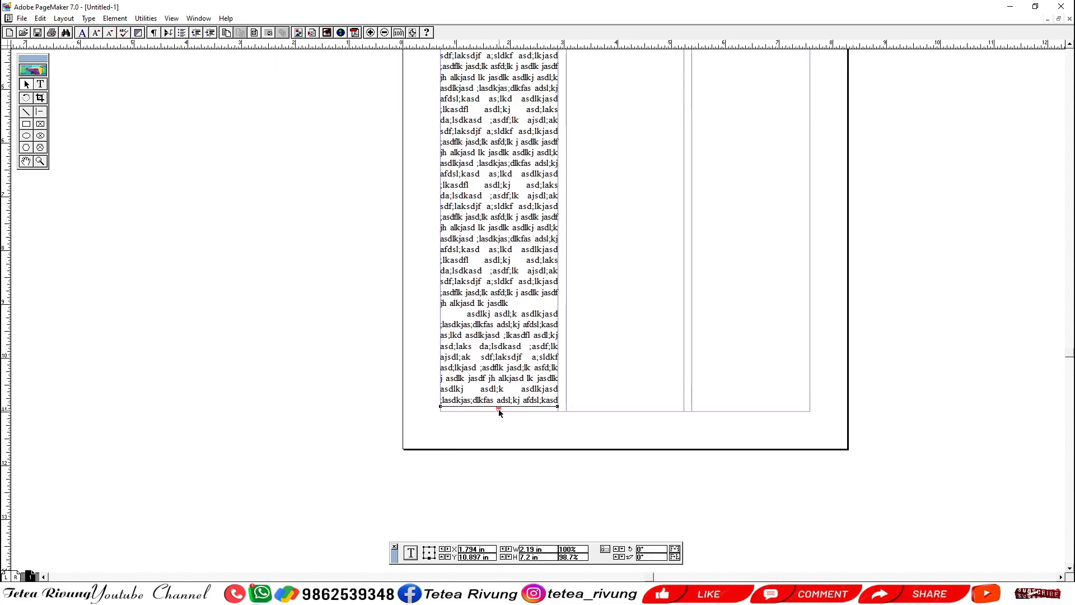
pyautogui.moveTo(577, 121); pyautogui.dragTo(562, 321)
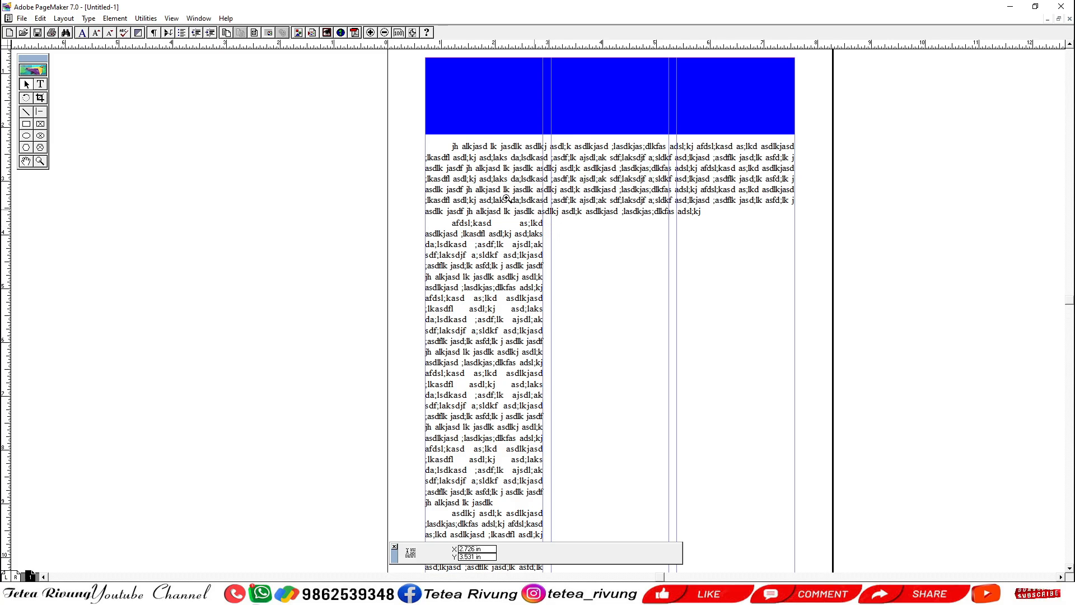
pyautogui.moveTo(508, 198); pyautogui.dragTo(595, 274)
pyautogui.click(542, 199)
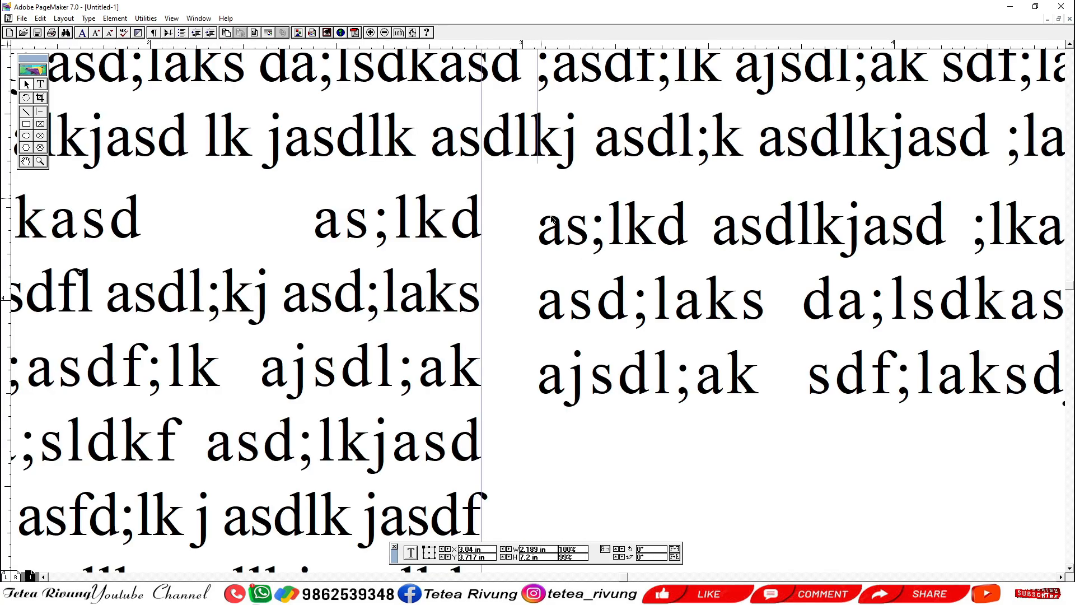
pyautogui.hotkey('ctrl', '1')
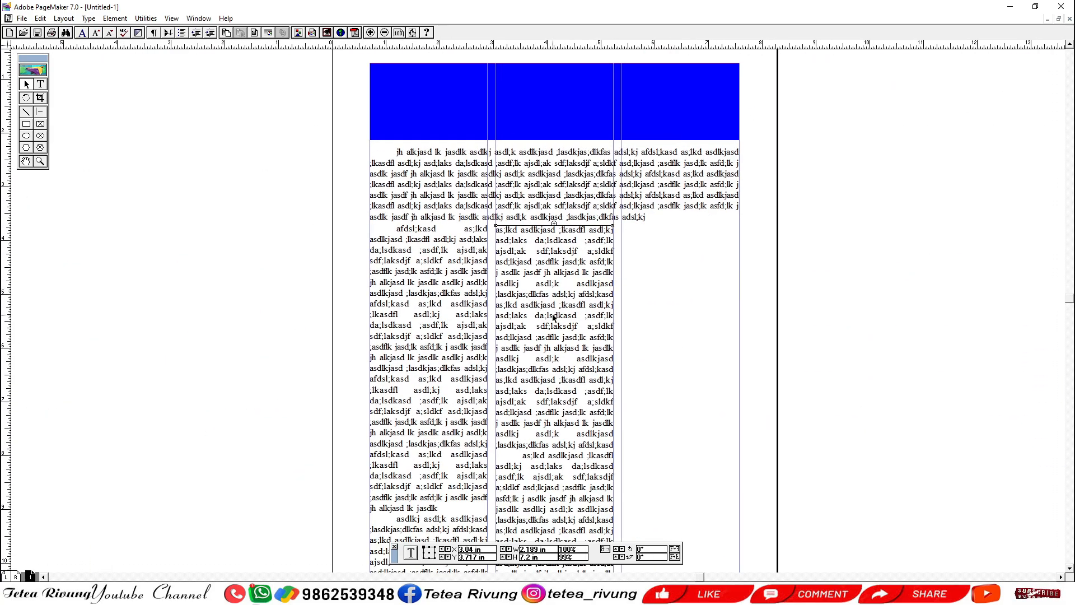
pyautogui.press('Up')
pyautogui.press('Up')
# - Examine the second column's text block and its bottom handle for text that is still unplaced
pyautogui.scroll(-5, 668, 373)
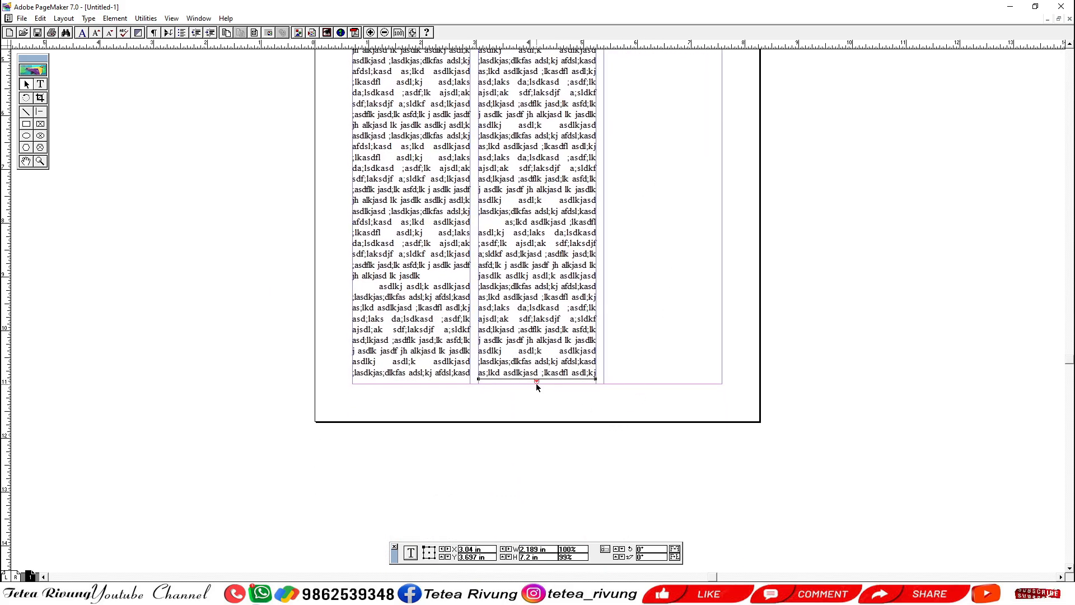
pyautogui.hotkey('ctrl', '0')
pyautogui.moveTo(637, 420); pyautogui.dragTo(619, 311)
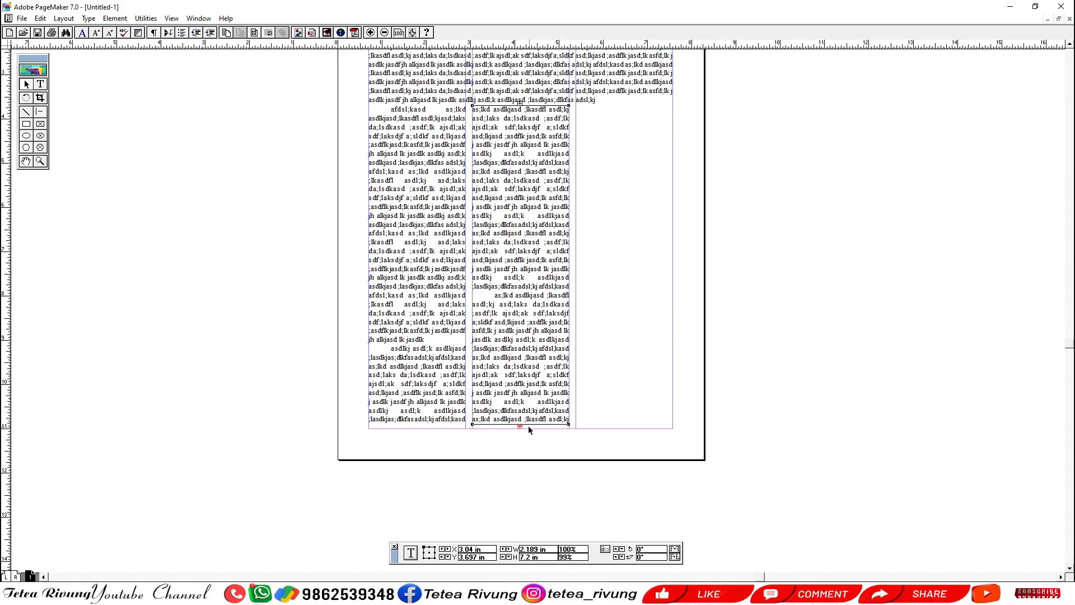
pyautogui.click(650, 315)
pyautogui.moveTo(621, 218); pyautogui.dragTo(607, 317)
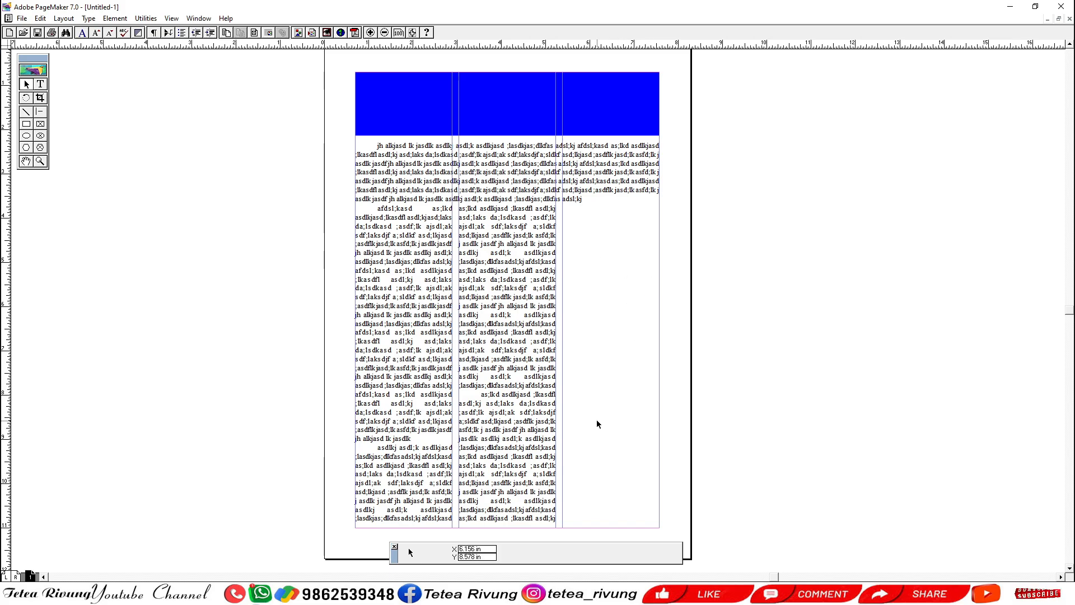
pyautogui.moveTo(485, 468); pyautogui.dragTo(494, 374)
pyautogui.click(498, 368)
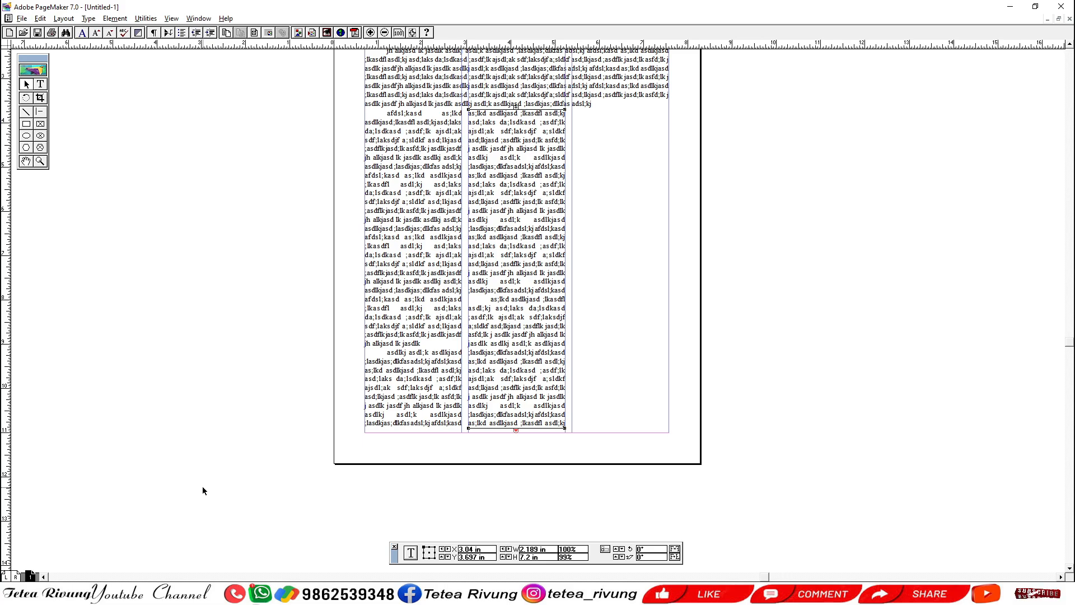
# - Insert a new page after the three-column page and open it
pyautogui.hotkey('ctrl', 'alt', 'shift', 'g')
pyautogui.hotkey('alt', 'l')
pyautogui.press('c')
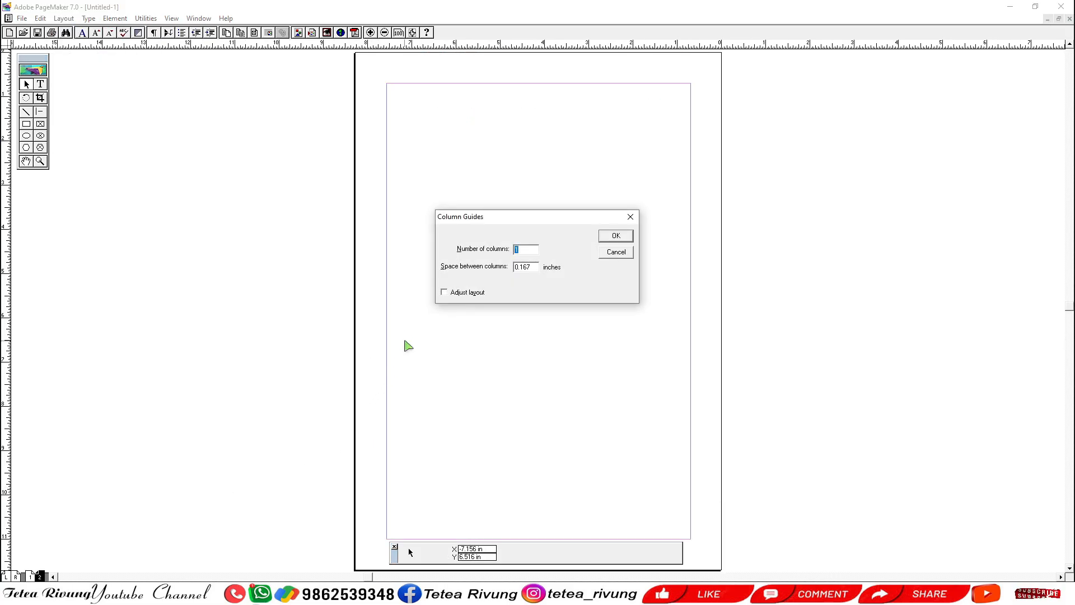
pyautogui.press('Escape')
pyautogui.press('pageup')
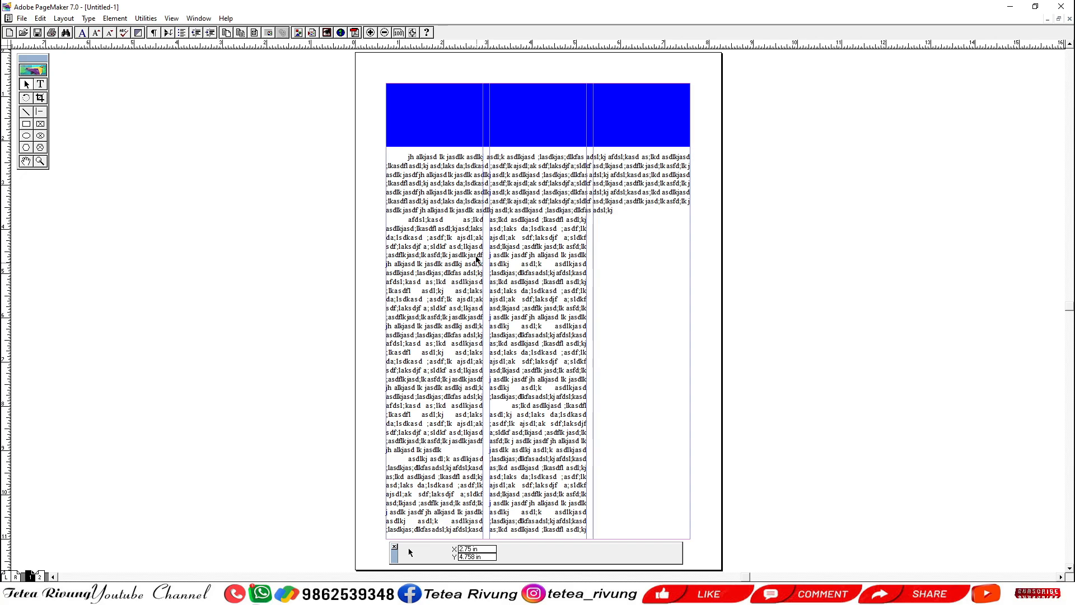
pyautogui.press('pagedown')
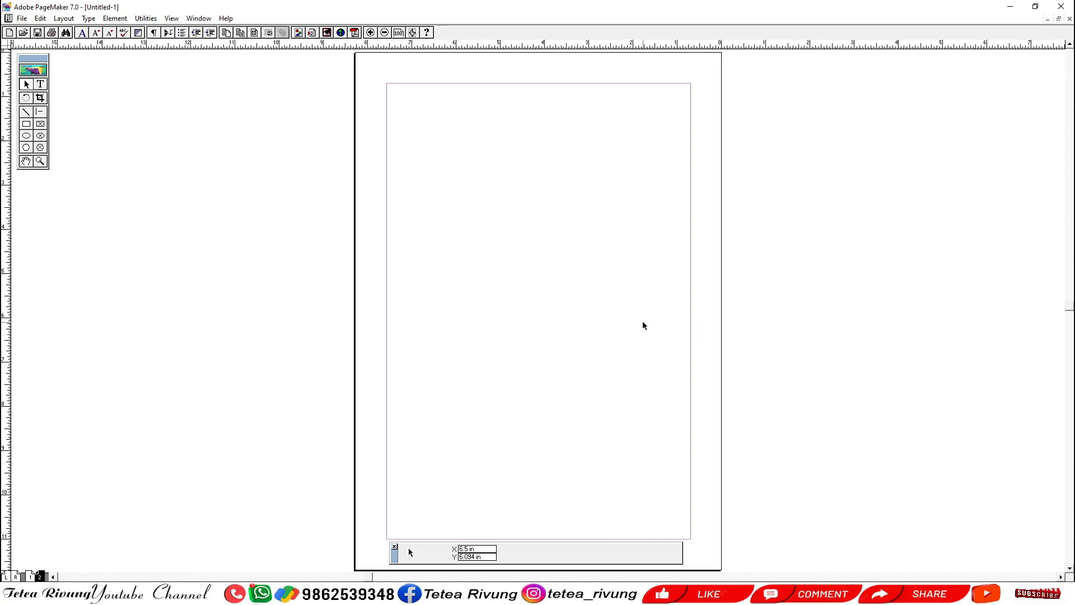
# - Set up four column guides on page 2 with 0.15 inches between the columns
pyautogui.hotkey('alt', 'l')
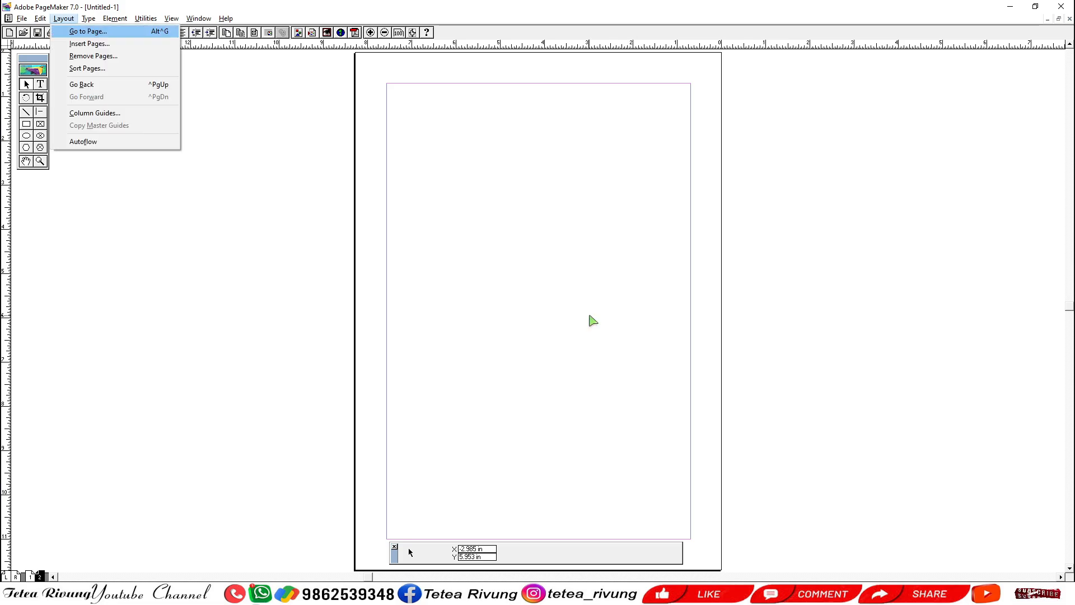
pyautogui.write('c')
pyautogui.write('4')
pyautogui.press('Tab')
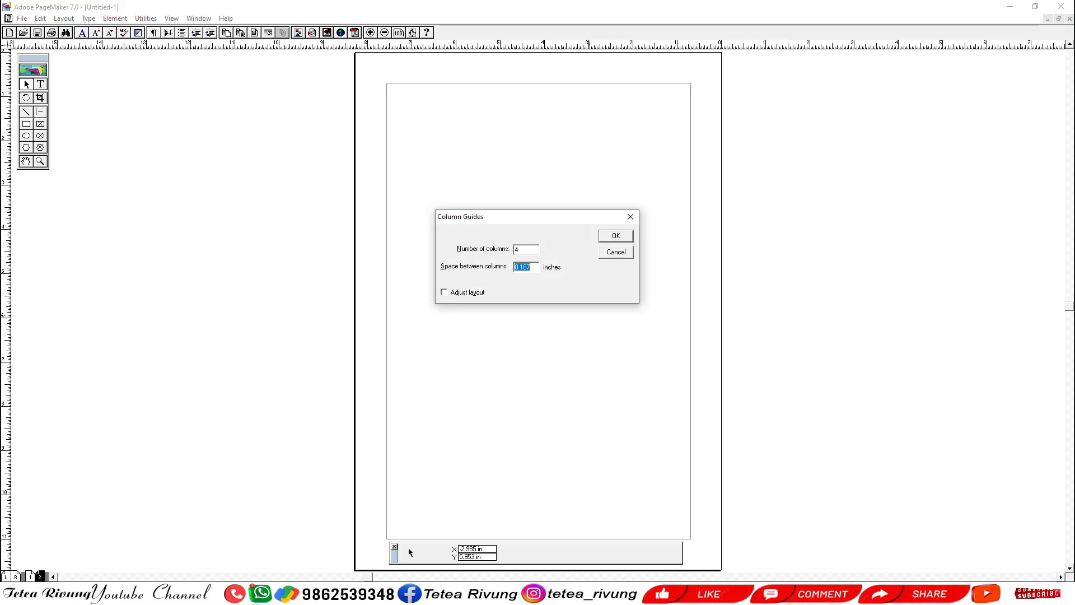
pyautogui.write('0.15')
pyautogui.press('Return')
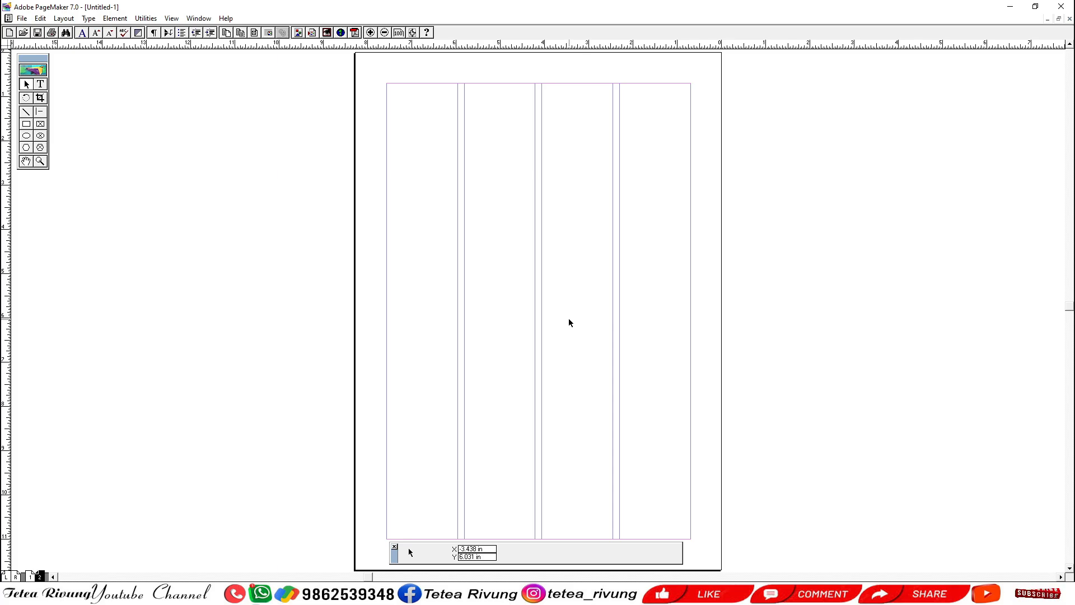
# - Flow the overflow text from page 1's second column into page 2's first column, starting at the top margin
pyautogui.press('pageup')
pyautogui.scroll(-3, 569, 322)
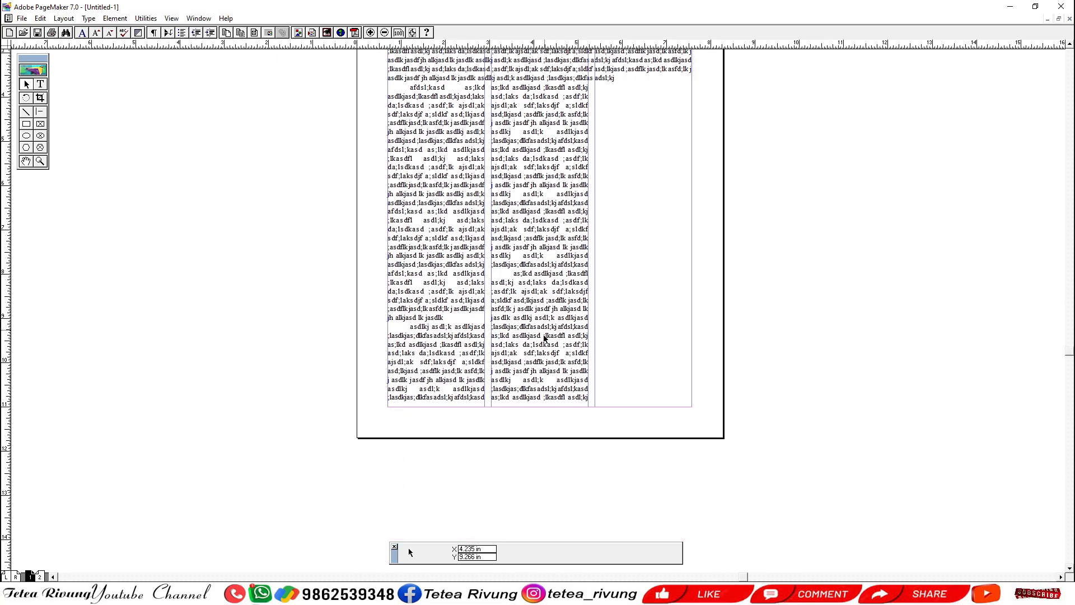
pyautogui.click(538, 404)
pyautogui.click(538, 405)
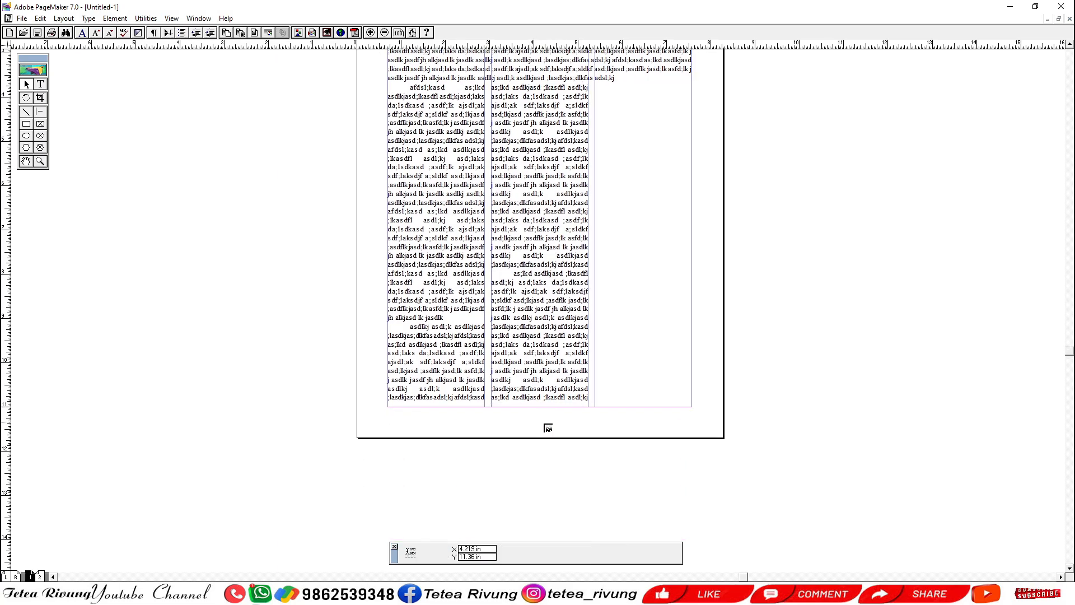
pyautogui.click(40, 577)
pyautogui.click(392, 183)
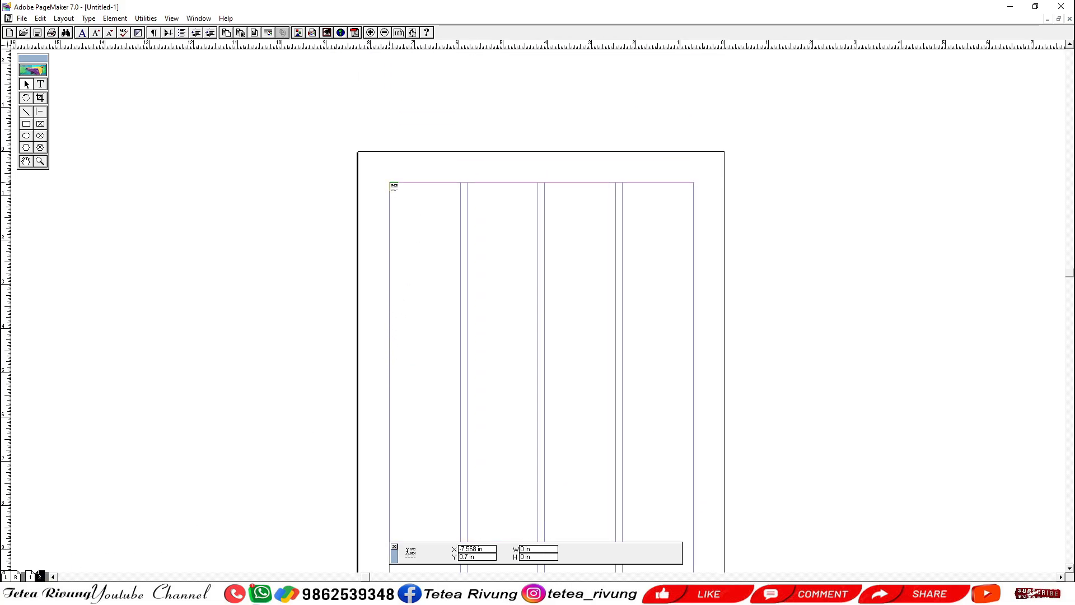
# - Flow the text left over from page 2's first column into its second column, starting at the top margin
pyautogui.scroll(-4, 443, 451)
pyautogui.click(413, 447)
pyautogui.scroll(5, 456, 338)
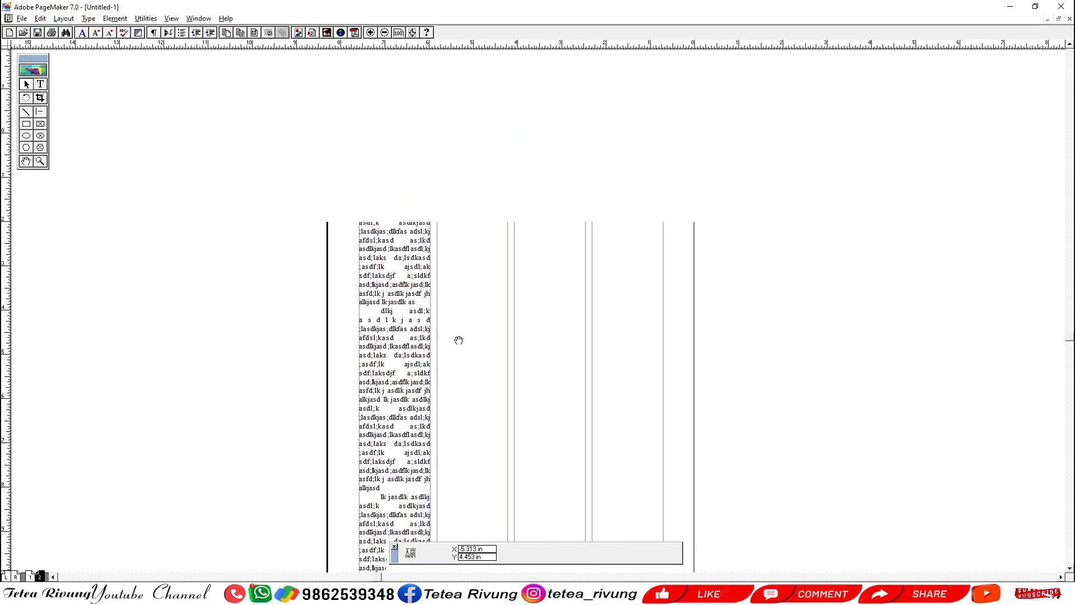
pyautogui.click(440, 230)
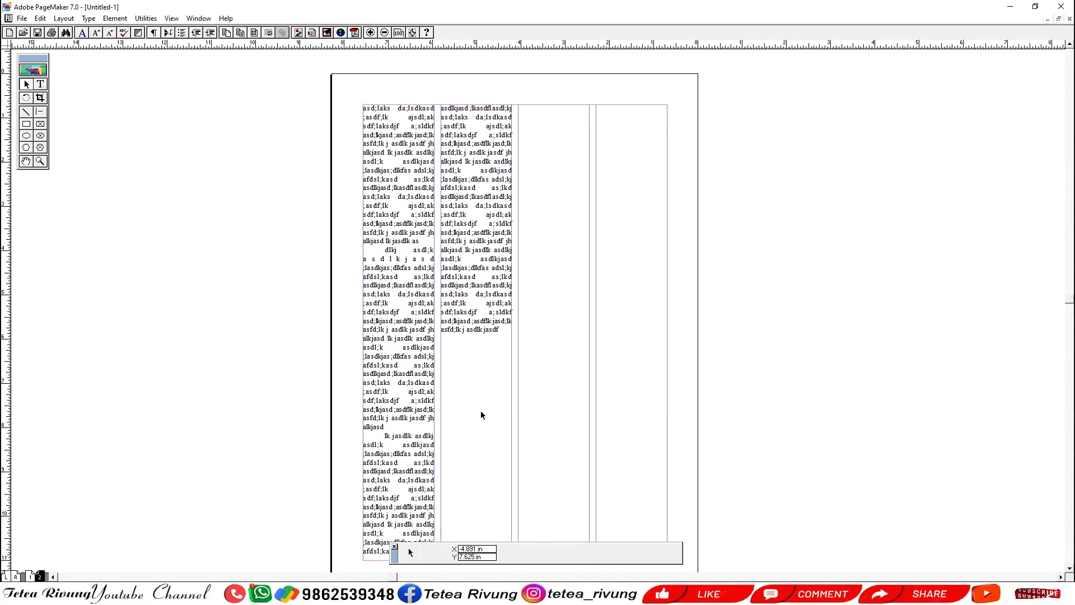
pyautogui.scroll(-4, 480, 411)
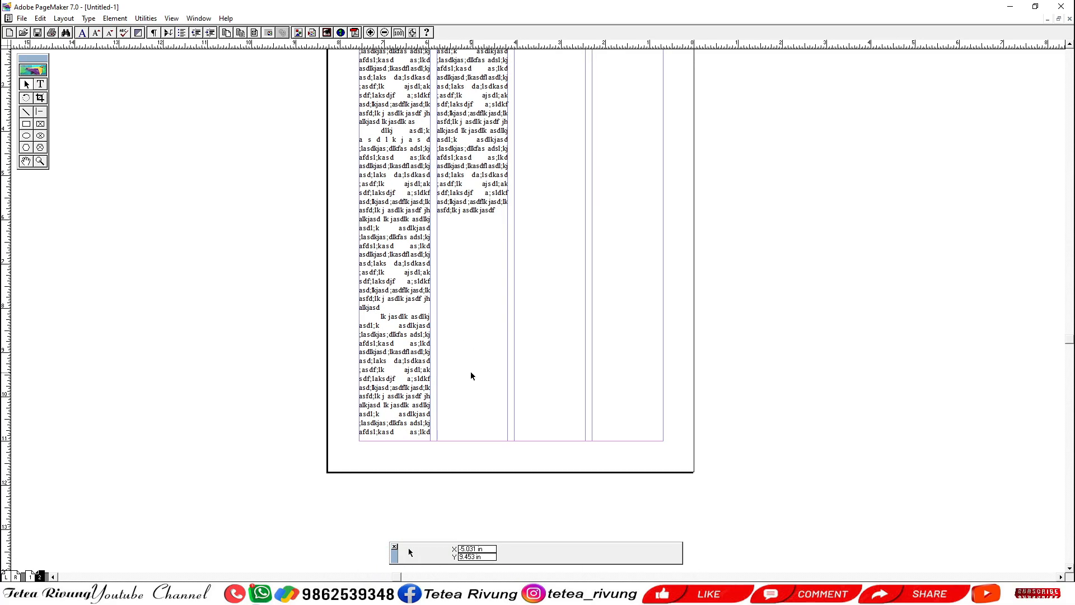
# - Examine page 1's second-column text block and its handles up close, and deselect it
pyautogui.press('pageup')
pyautogui.click(531, 308)
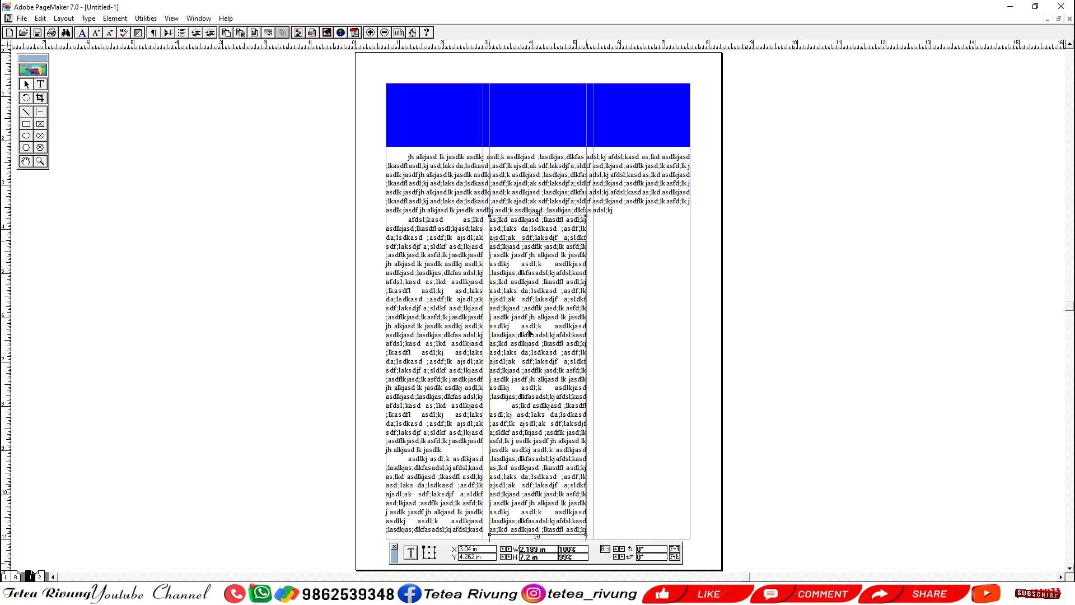
pyautogui.hotkey('ctrl', 'space')
pyautogui.moveTo(329, 185); pyautogui.dragTo(767, 379)
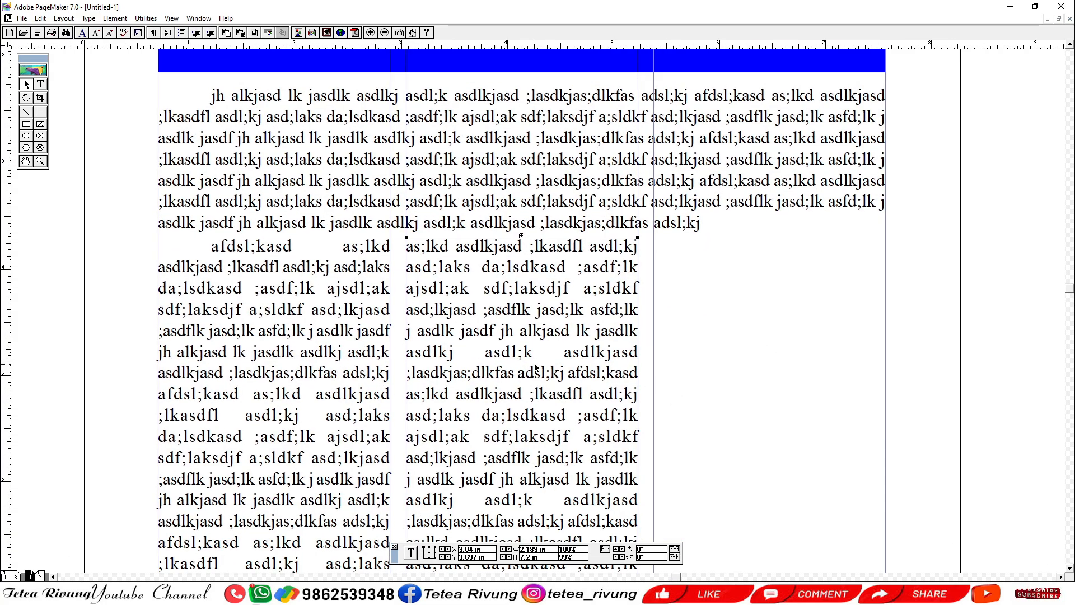
pyautogui.click(766, 333)
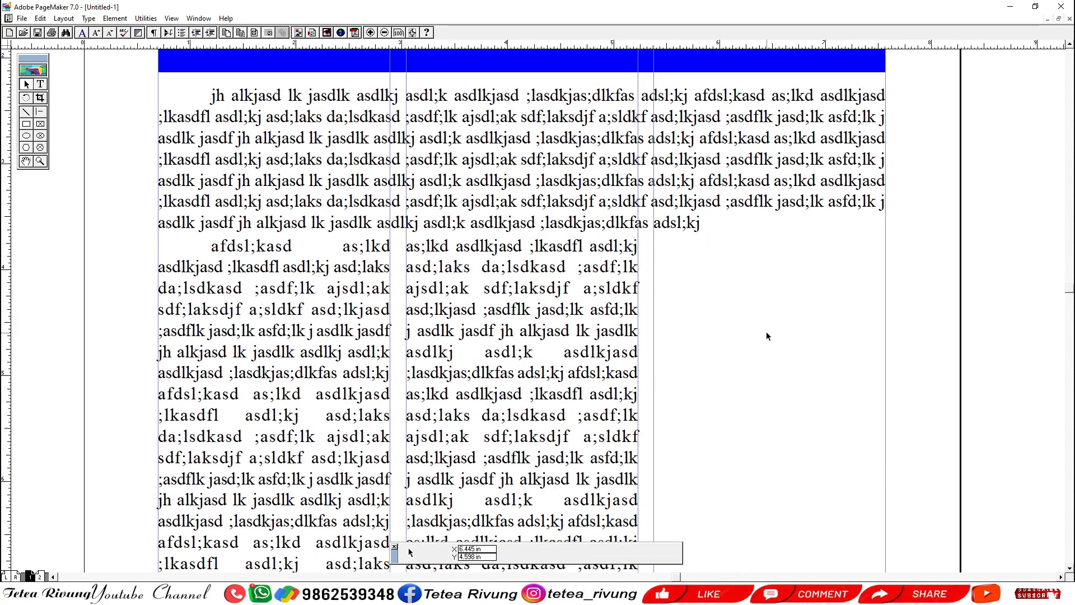
pyautogui.rightClick(701, 313)
pyautogui.rightClick(576, 379)
pyautogui.rightClick(593, 329)
pyautogui.moveTo(600, 330); pyautogui.dragTo(602, 297)
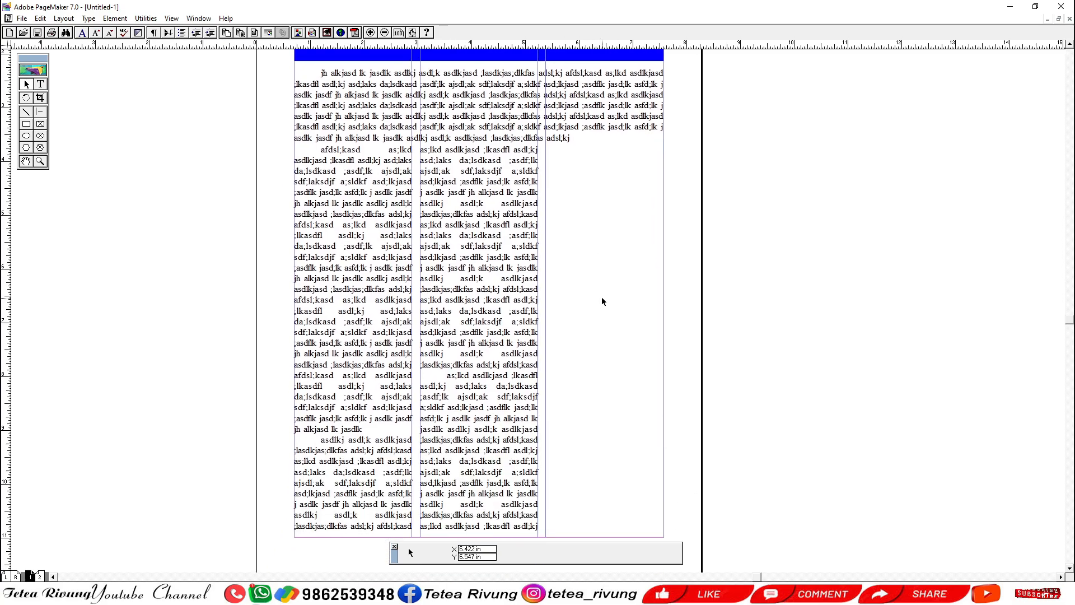
# - Hide the control palette, and turn the page guides off and on again
pyautogui.hotkey('ctrl', "'")
pyautogui.hotkey('ctrl', ';')
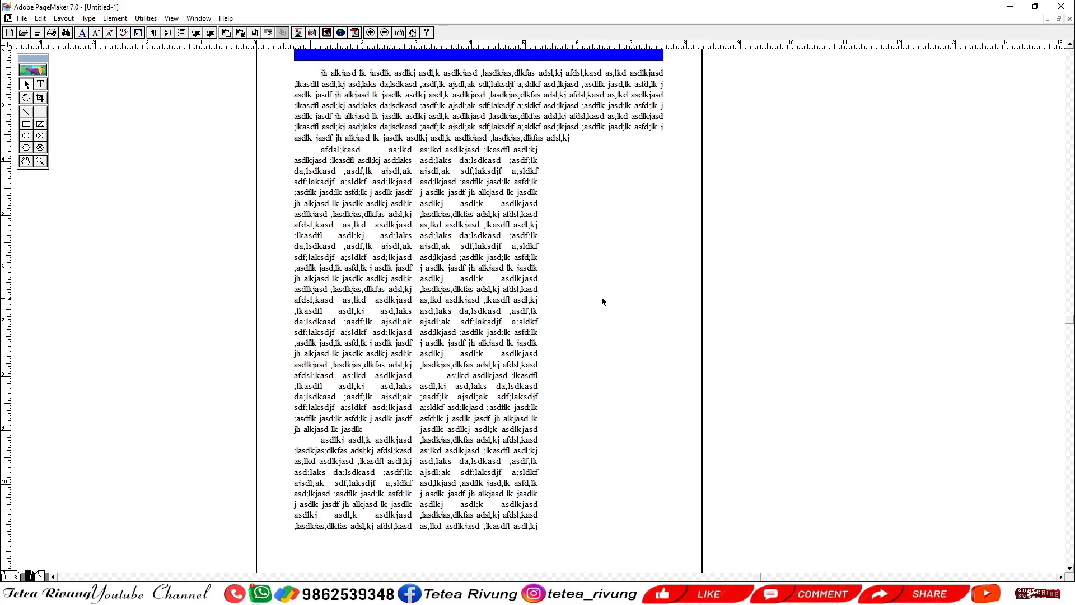
pyautogui.hotkey('ctrl', ';')
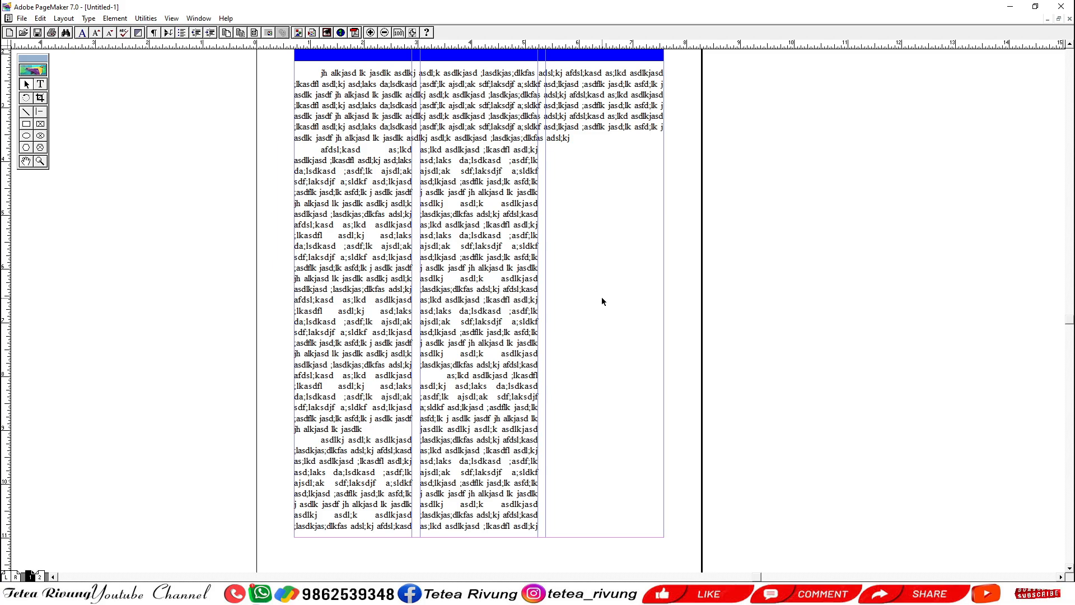
# - Hide the guides on page 1 and show them again
pyautogui.click(199, 18)
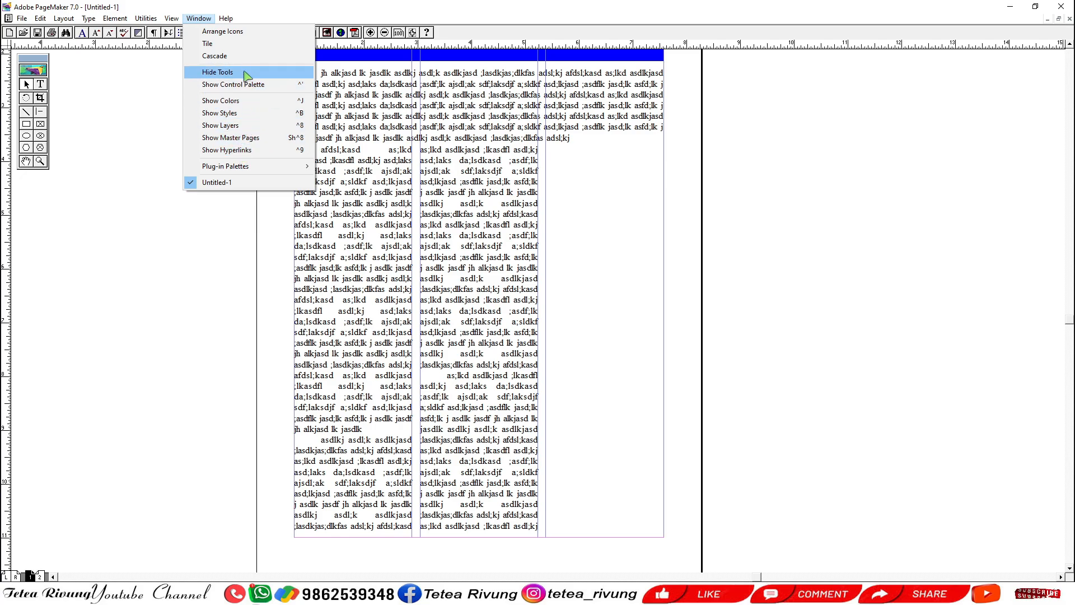
pyautogui.moveTo(171, 20)
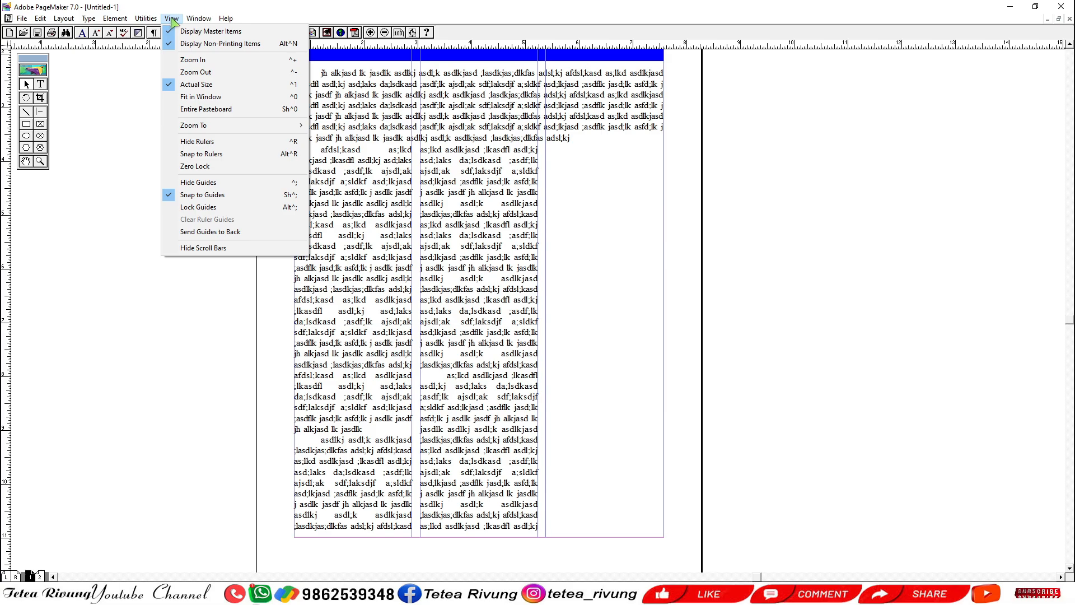
pyautogui.click(253, 187)
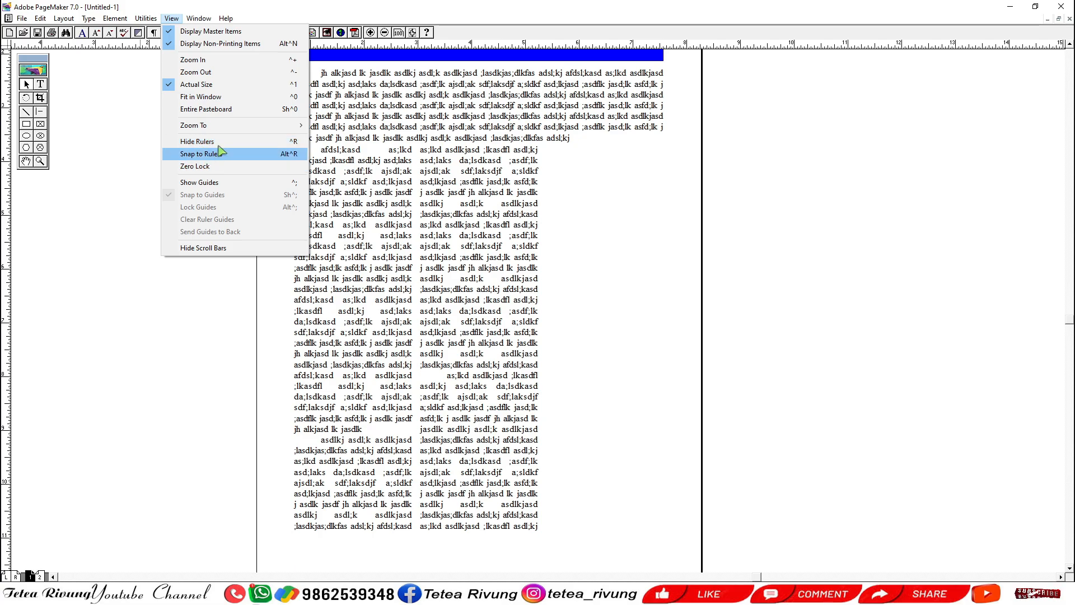
pyautogui.click(225, 183)
pyautogui.scroll(-3, 598, 336)
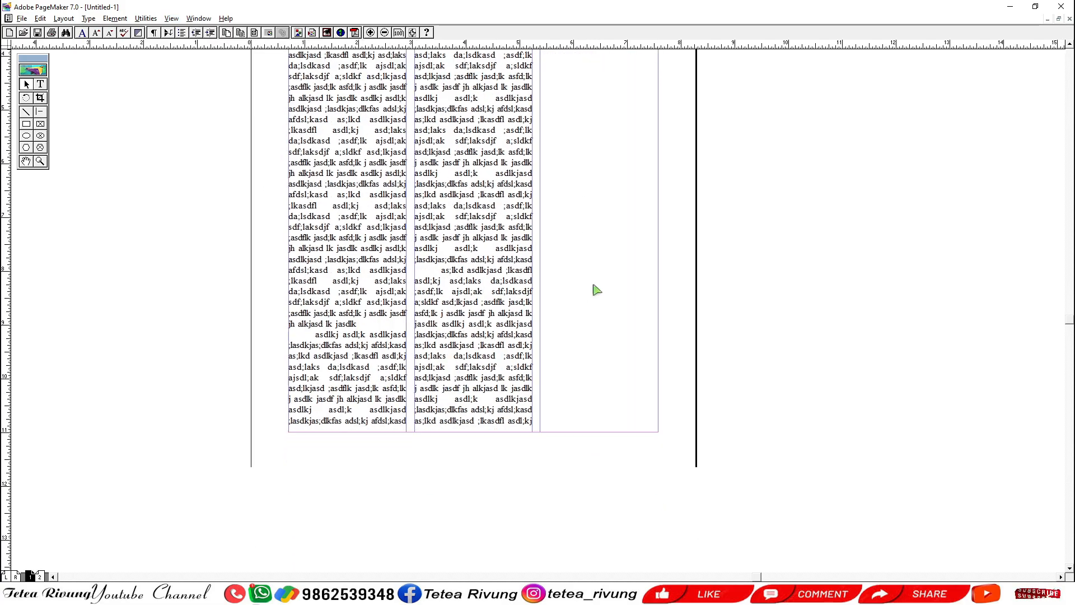
pyautogui.moveTo(594, 285); pyautogui.dragTo(600, 315)
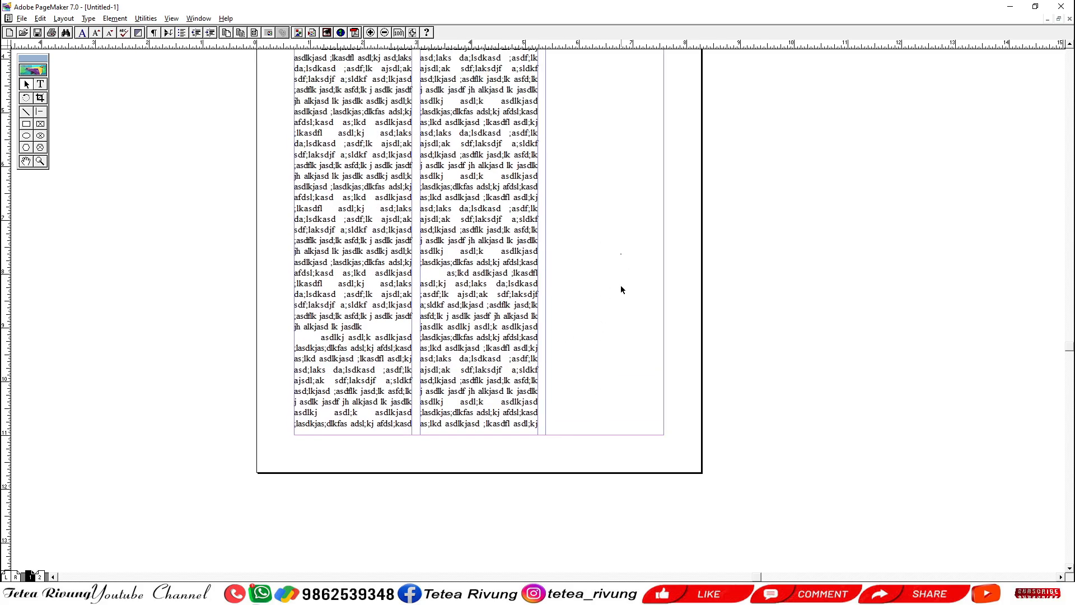
# - Examine page 1's two filled text columns and its empty third column, at full-page view and up close
pyautogui.moveTo(601, 147); pyautogui.dragTo(600, 270)
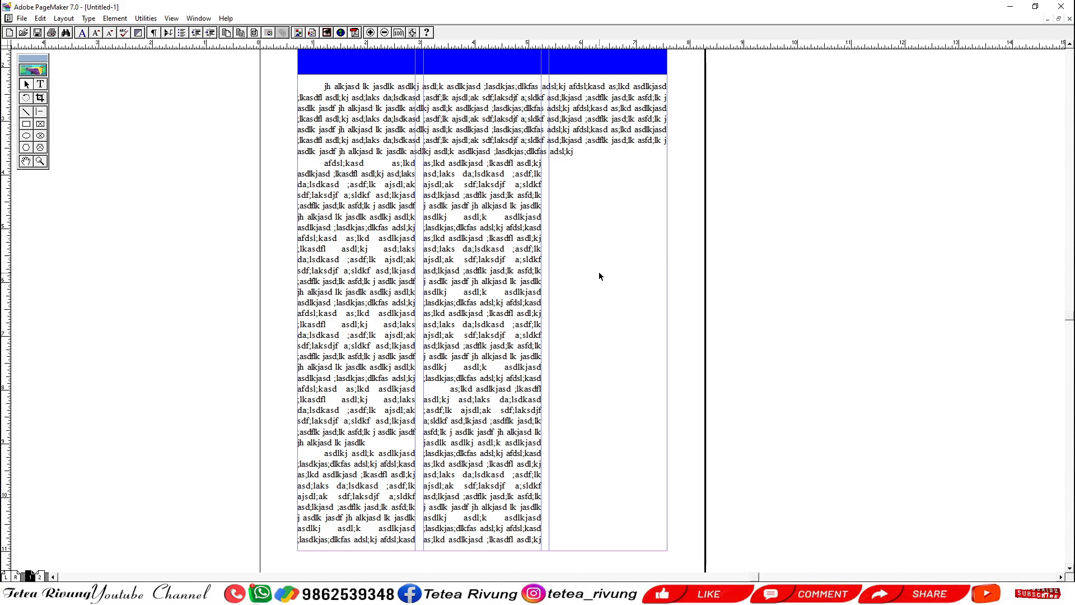
pyautogui.moveTo(586, 292); pyautogui.dragTo(577, 336)
pyautogui.hotkey('ctrl', '0')
pyautogui.hotkey('ctrl', '1')
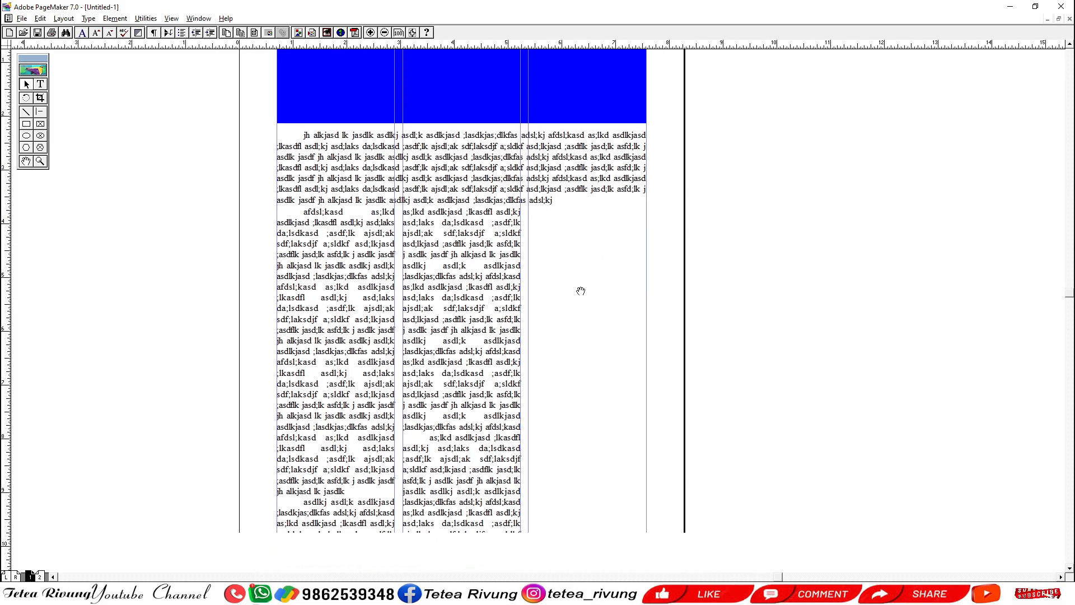
pyautogui.moveTo(425, 212); pyautogui.dragTo(667, 318)
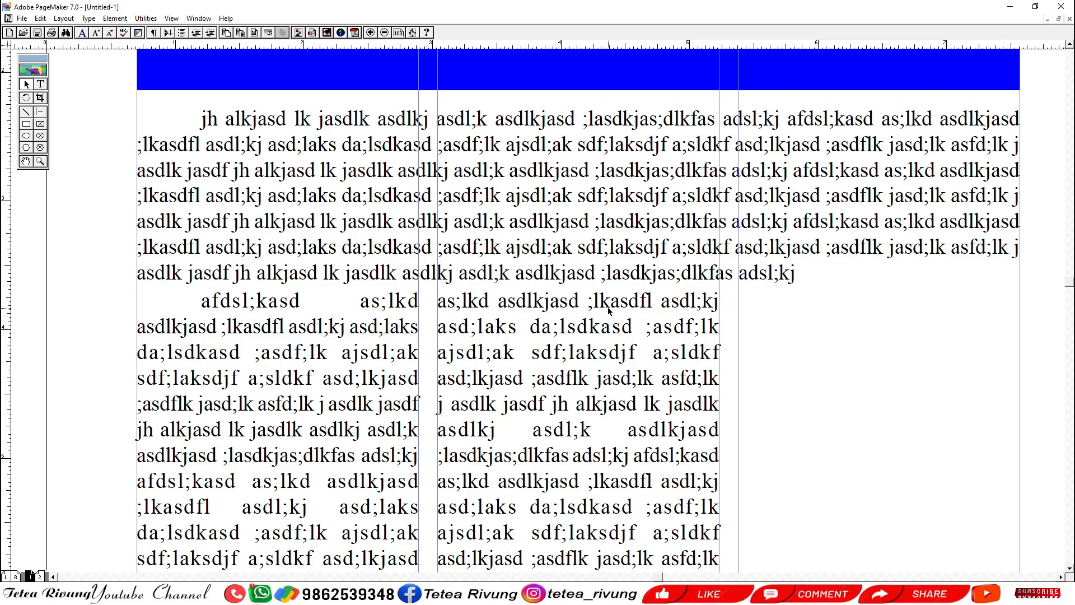
pyautogui.hotkey('ctrl', '1')
pyautogui.moveTo(623, 404); pyautogui.dragTo(605, 340)
# - Go to page 2 and shorten the first column's text block by three lines from its bottom edge
pyautogui.press('pagedown')
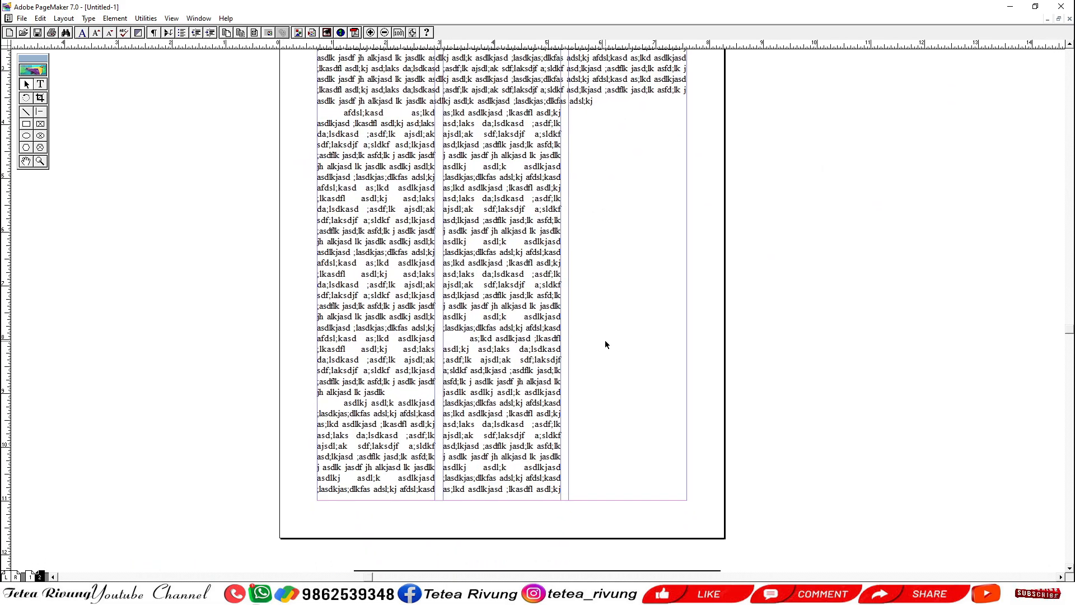
pyautogui.keyDown('ctrl'); pyautogui.keyDown('alt'); pyautogui.click(454, 259); pyautogui.keyUp('alt'); pyautogui.keyUp('ctrl')
pyautogui.keyDown('ctrl'); pyautogui.keyDown('alt'); pyautogui.click(505, 287); pyautogui.keyUp('alt'); pyautogui.keyUp('ctrl')
pyautogui.keyDown('ctrl'); pyautogui.keyDown('alt'); pyautogui.click(505, 287); pyautogui.keyUp('alt'); pyautogui.keyUp('ctrl')
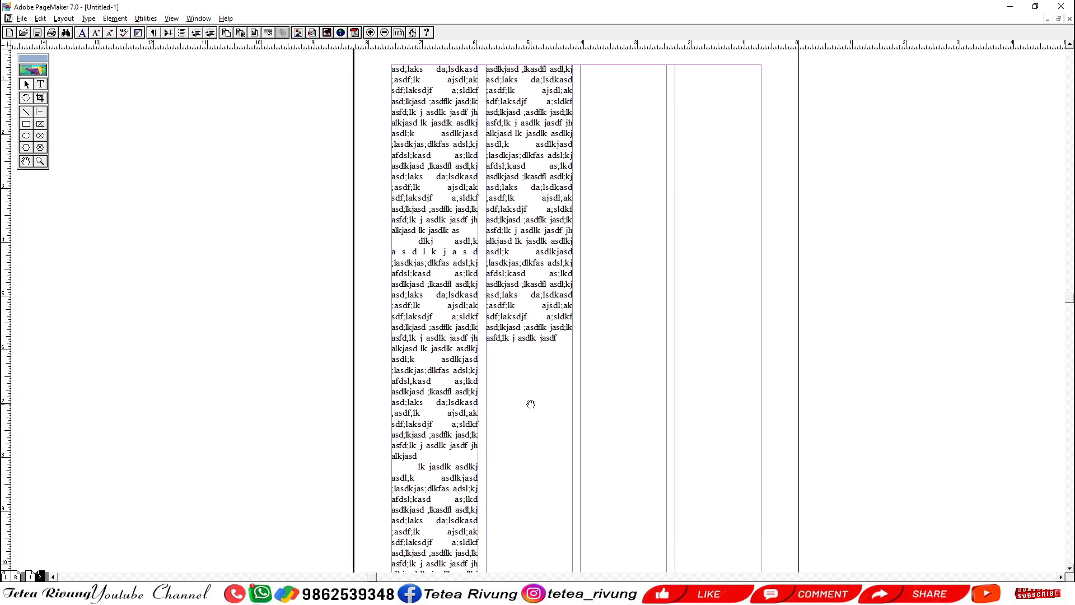
pyautogui.moveTo(531, 410); pyautogui.dragTo(527, 320)
pyautogui.click(442, 319)
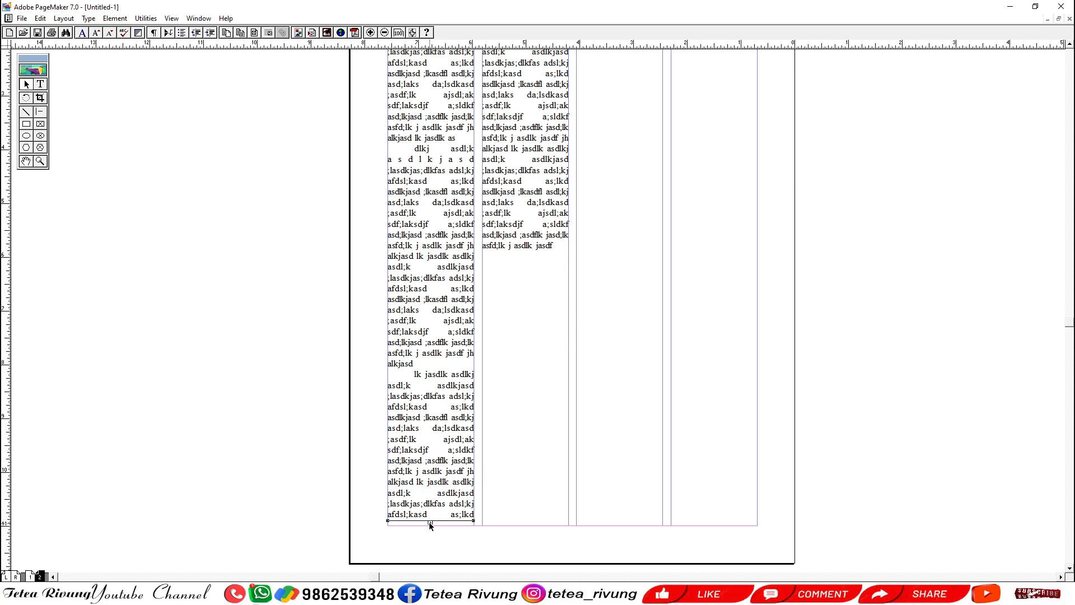
pyautogui.moveTo(430, 522); pyautogui.dragTo(430, 491)
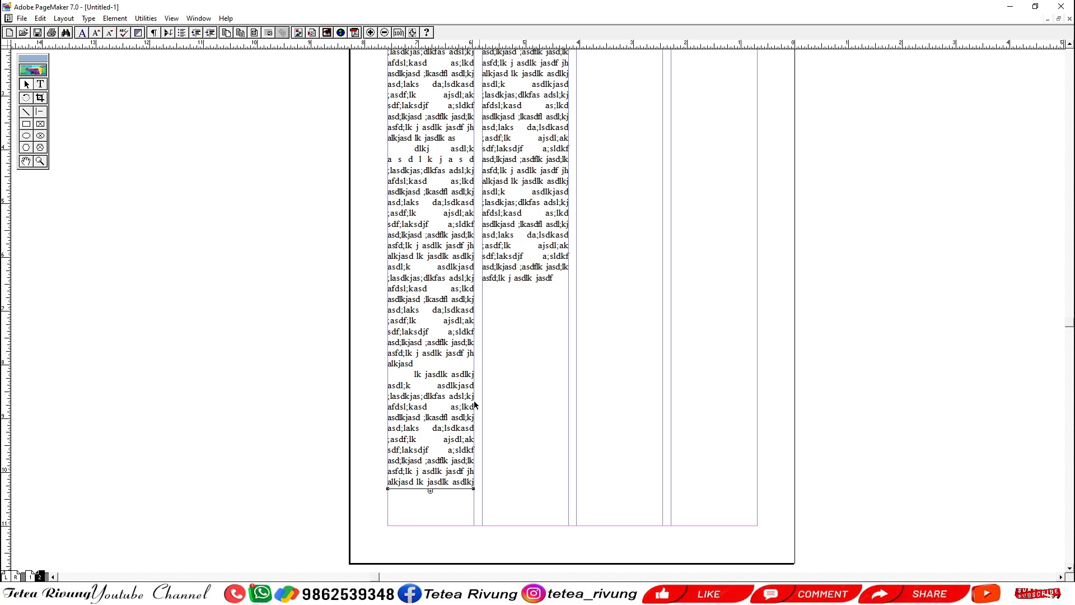
# - Shorten page 2's first-column text block further so it ends about 8.5 inches down the page, and deselect it
pyautogui.moveTo(486, 301); pyautogui.dragTo(486, 408)
pyautogui.moveTo(514, 450); pyautogui.dragTo(527, 303)
pyautogui.moveTo(444, 449); pyautogui.dragTo(448, 355)
pyautogui.click(550, 386)
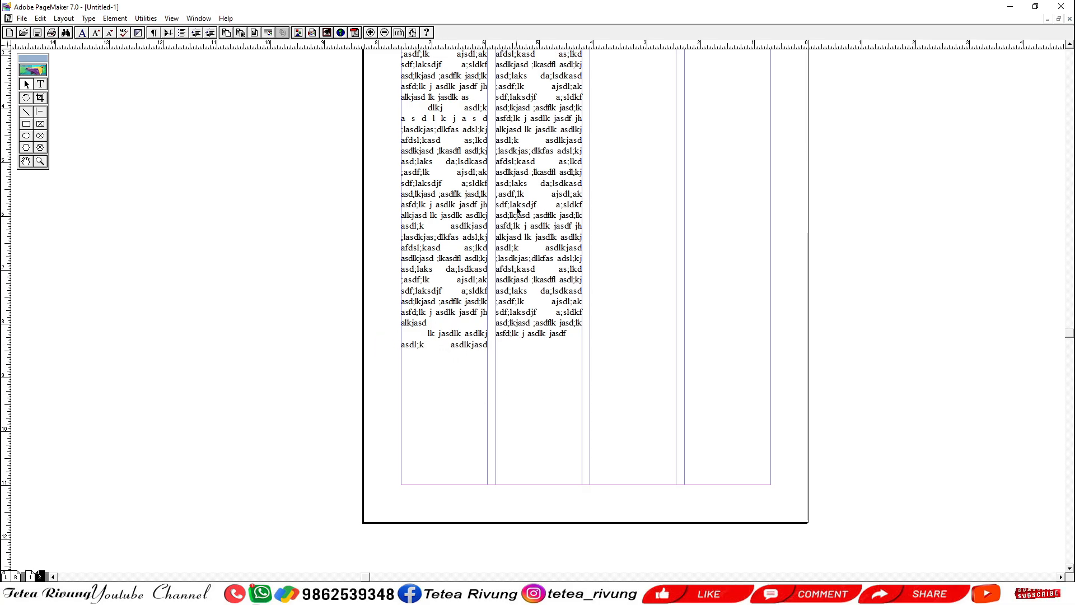
# - Examine the uneven ends of page 2's first and second text columns up close and at full-page view
pyautogui.hotkey('ctrl', '0')
pyautogui.moveTo(500, 178); pyautogui.dragTo(497, 155)
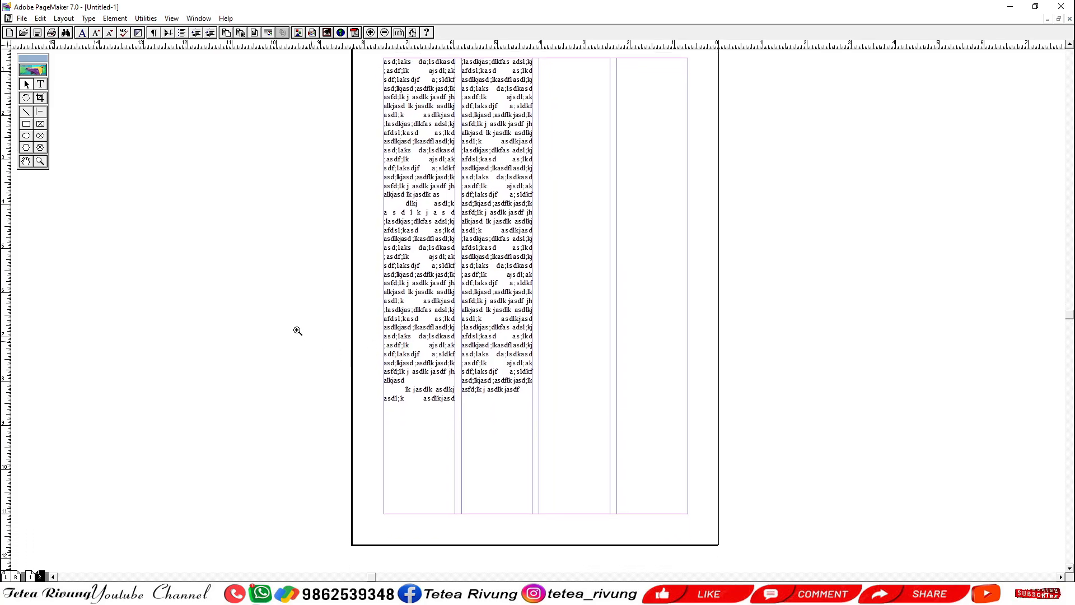
pyautogui.moveTo(298, 331); pyautogui.dragTo(609, 477)
pyautogui.moveTo(604, 376); pyautogui.dragTo(499, 428)
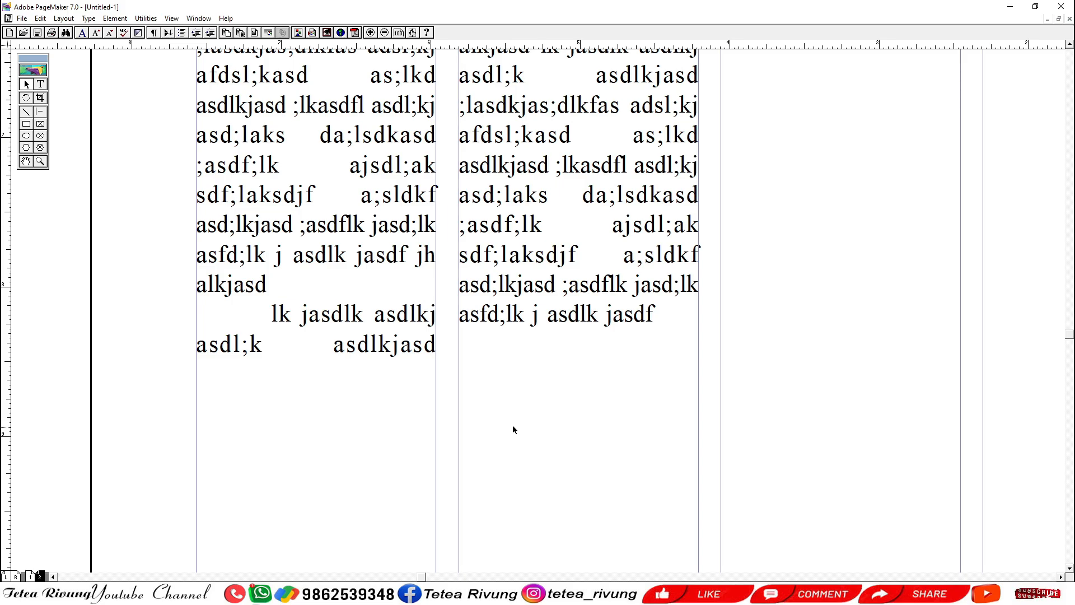
pyautogui.keyDown('ctrl'); pyautogui.keyDown('alt'); pyautogui.click(572, 256); pyautogui.keyUp('alt'); pyautogui.keyUp('ctrl')
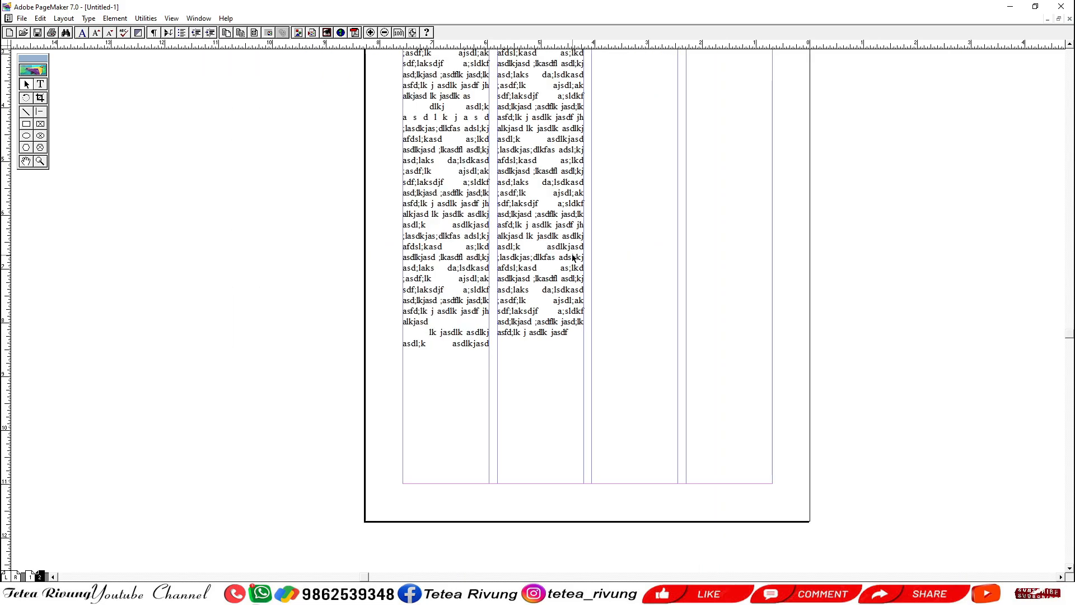
pyautogui.keyDown('ctrl'); pyautogui.keyDown('alt'); pyautogui.click(538, 317); pyautogui.keyUp('alt'); pyautogui.keyUp('ctrl')
pyautogui.moveTo(388, 452); pyautogui.dragTo(636, 343)
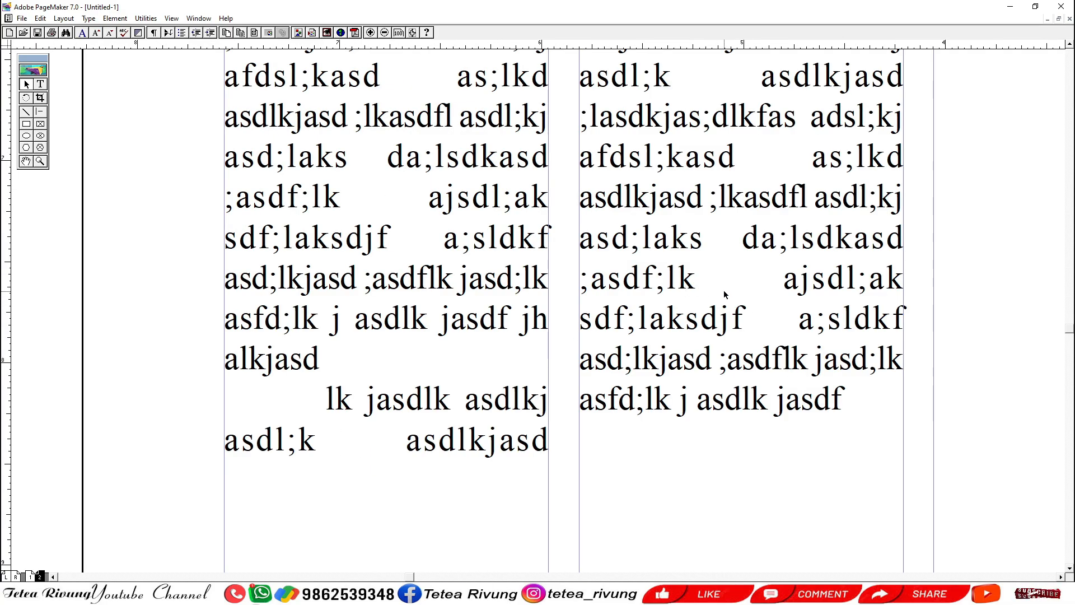
pyautogui.keyDown('ctrl'); pyautogui.keyDown('alt'); pyautogui.click(642, 339); pyautogui.keyUp('alt'); pyautogui.keyUp('ctrl')
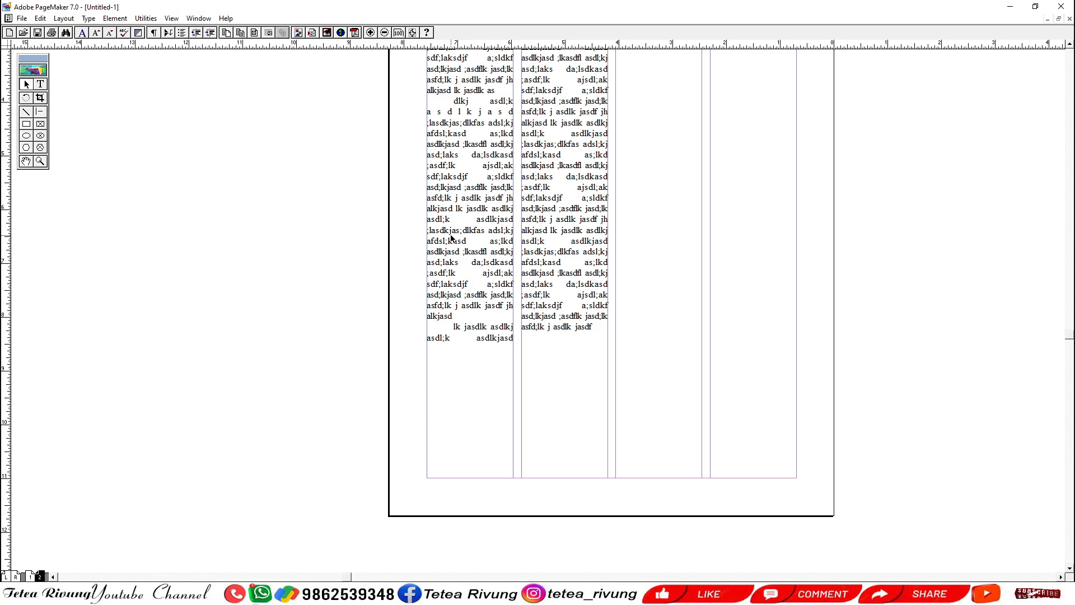
pyautogui.hotkey('ctrl', '0')
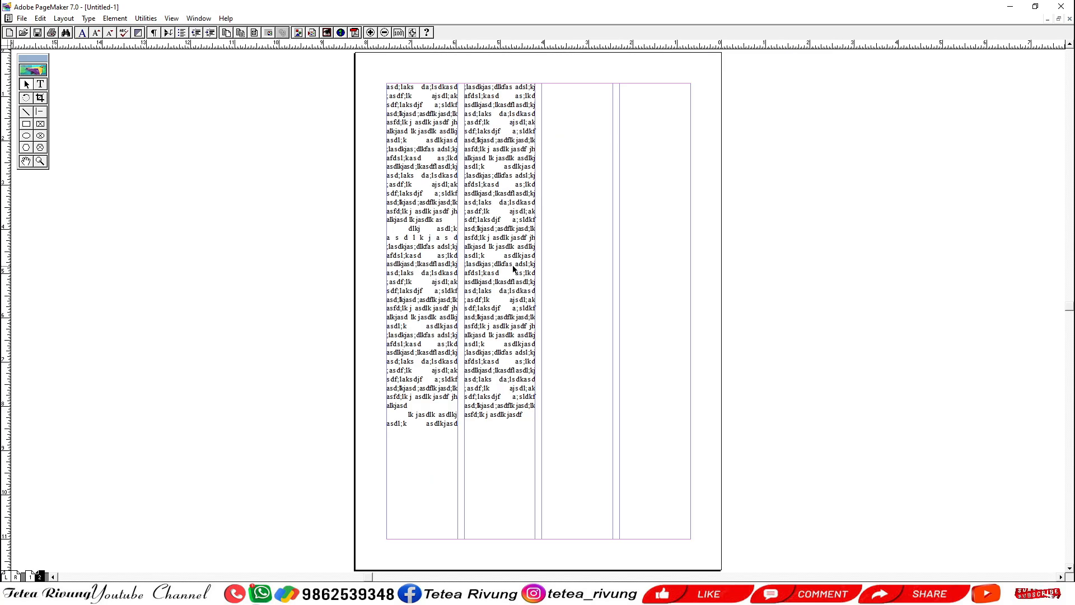
# - Shorten page 2's first-column text block by one more line so it ends at "lk jasdlk asdlkj"
pyautogui.moveTo(503, 363); pyautogui.dragTo(491, 300)
pyautogui.moveTo(260, 276); pyautogui.dragTo(604, 434)
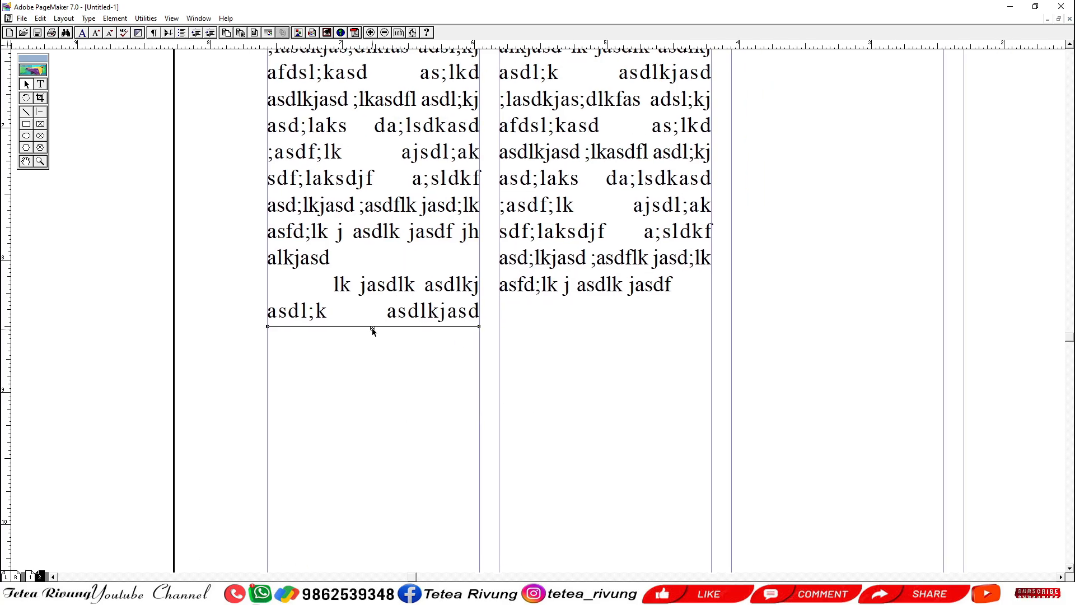
pyautogui.moveTo(373, 328); pyautogui.dragTo(373, 301)
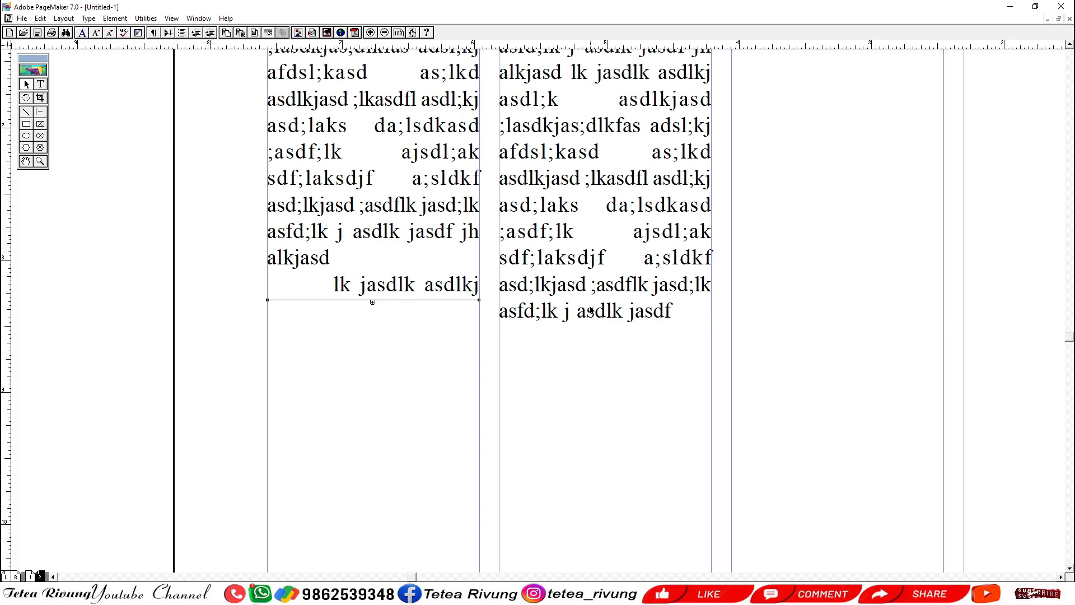
# - Select page 2's second-column text block and examine its full length and bottom handle
pyautogui.keyDown('shift'); pyautogui.rightClick(567, 351); pyautogui.keyUp('shift')
pyautogui.scroll(3, 537, 303)
pyautogui.click(542, 234)
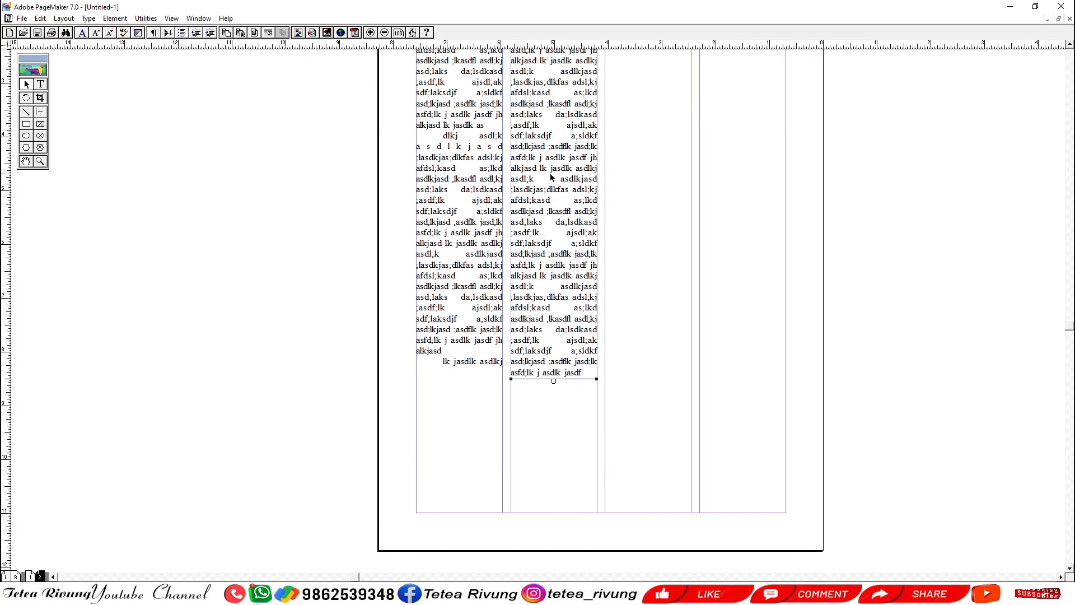
pyautogui.scroll(1, 539, 196)
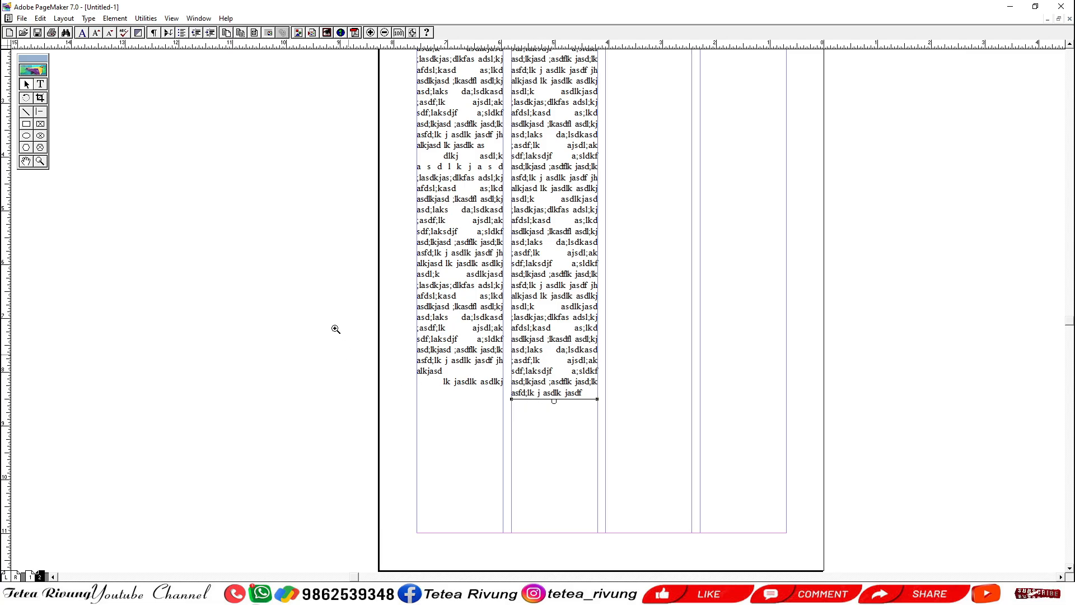
pyautogui.keyDown('shift'); pyautogui.rightClick(620, 446); pyautogui.keyUp('shift')
pyautogui.keyDown('alt'); pyautogui.moveTo(829, 437); pyautogui.dragTo(636, 432); pyautogui.keyUp('alt')
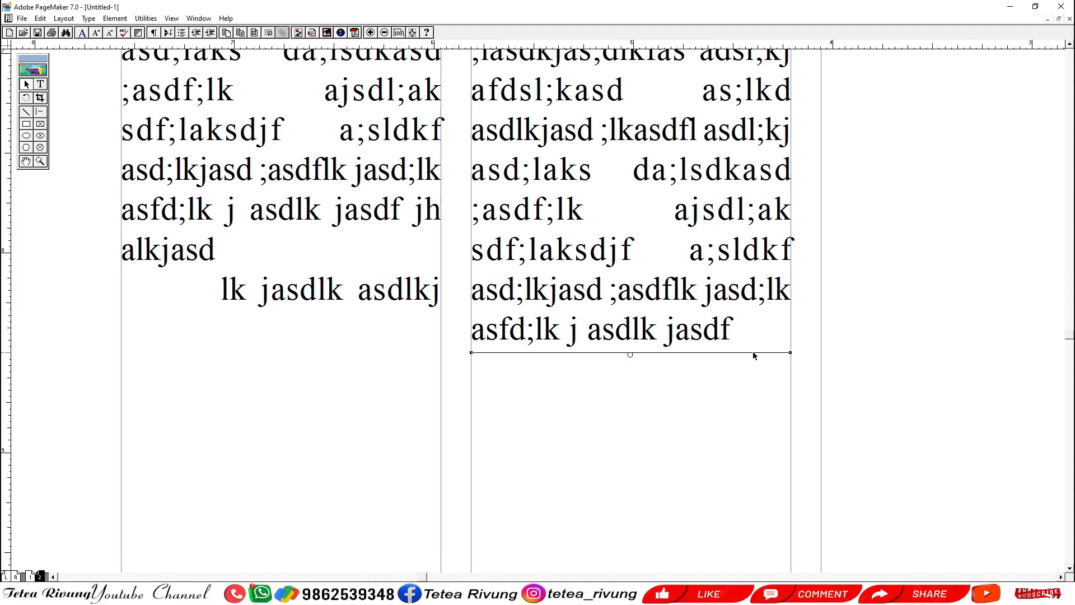
pyautogui.keyDown('shift'); pyautogui.rightClick(610, 388); pyautogui.keyUp('shift')
pyautogui.keyDown('alt'); pyautogui.moveTo(558, 273); pyautogui.dragTo(554, 338); pyautogui.keyUp('alt')
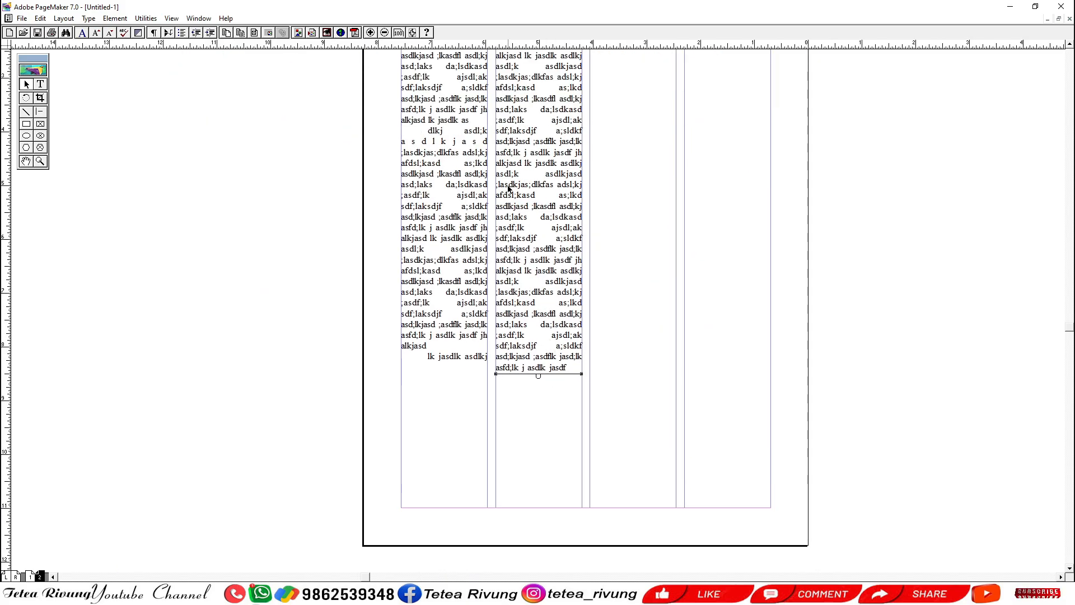
pyautogui.scroll(3, 536, 91)
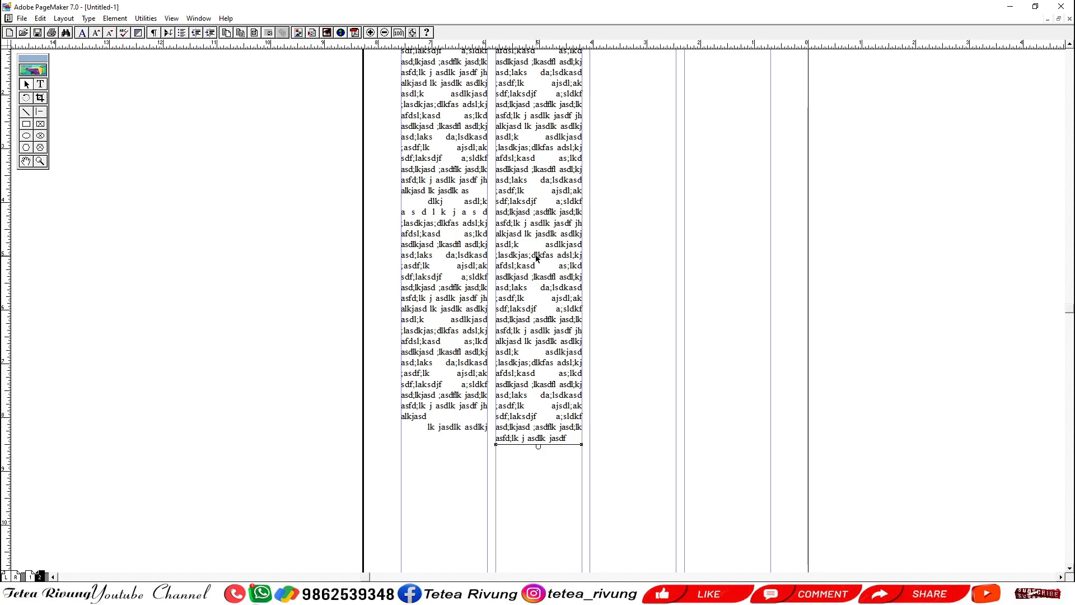
pyautogui.scroll(-4, 536, 257)
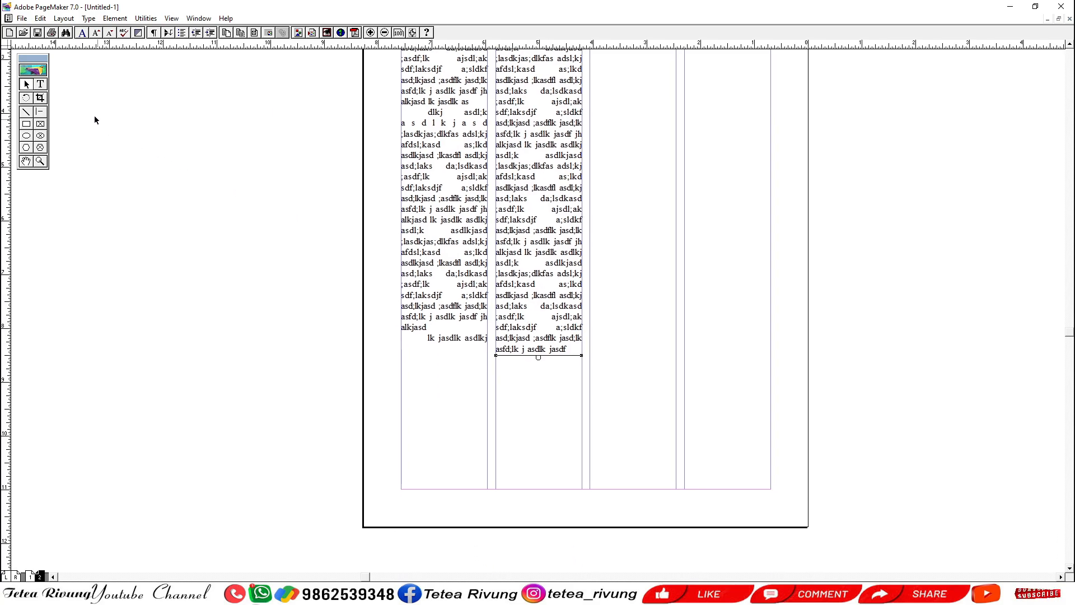
# - Select the text from "lk jasdlk asdlkj" in page 2's first column through the end of the second column, and clear the selection
pyautogui.click(40, 84)
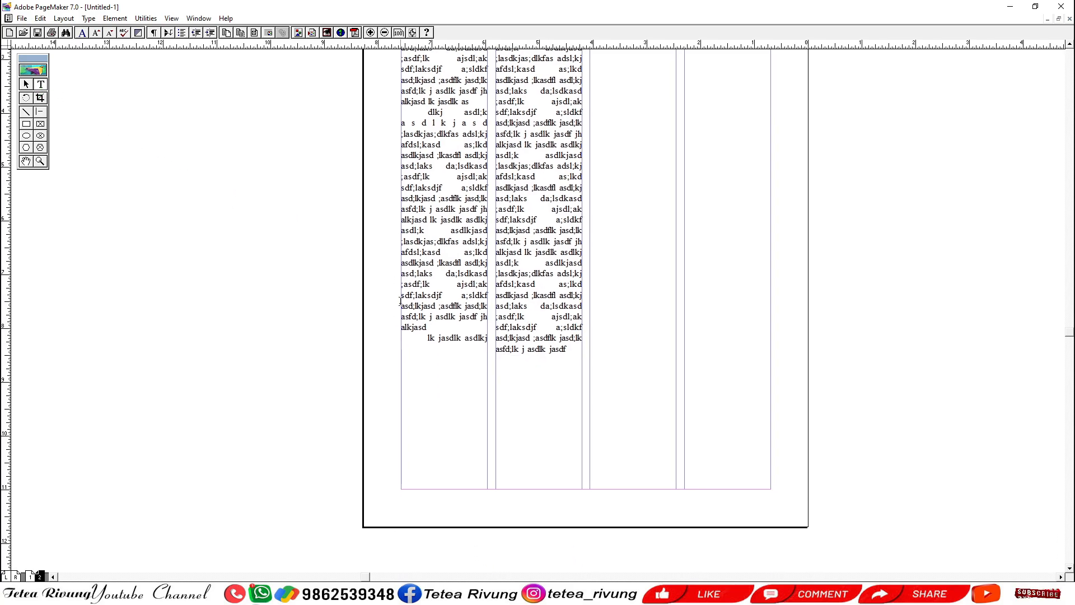
pyautogui.click(428, 337)
pyautogui.scroll(7, 522, 191)
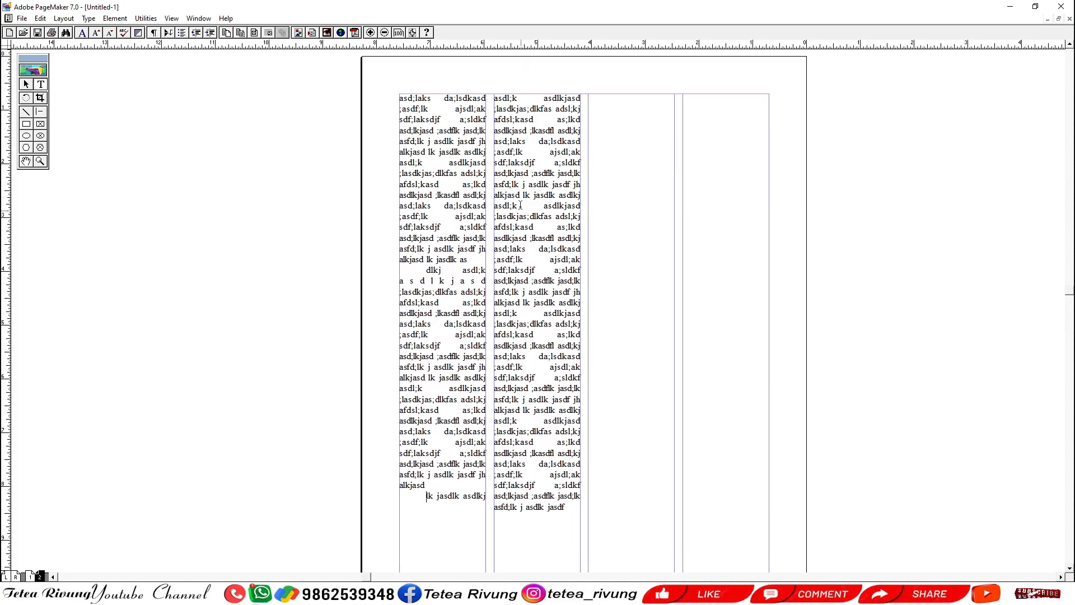
pyautogui.scroll(-5, 536, 429)
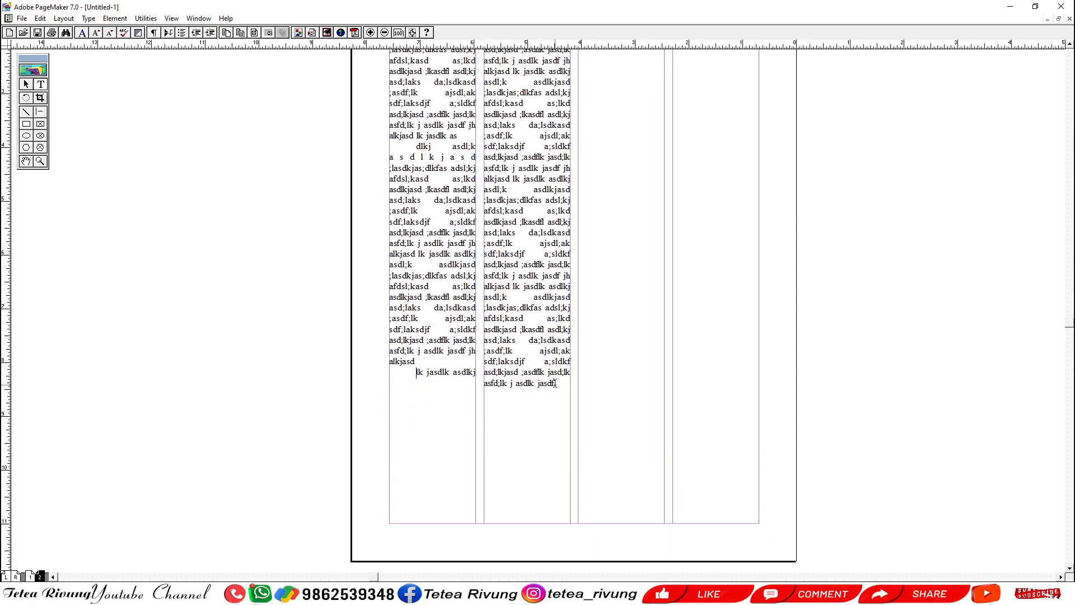
pyautogui.keyDown('shift'); pyautogui.click(557, 433); pyautogui.keyUp('shift')
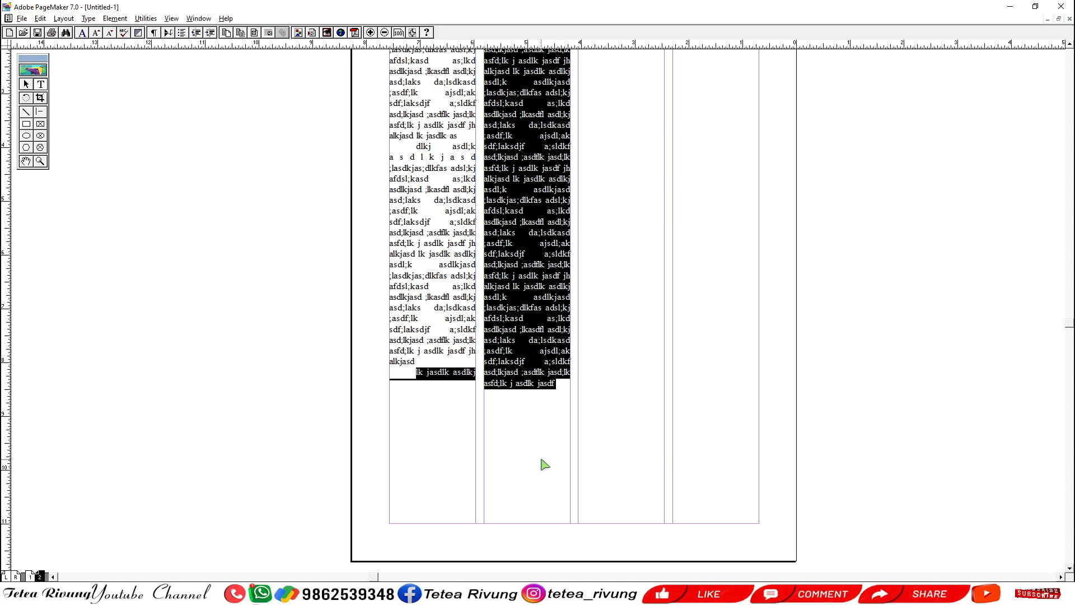
pyautogui.click(25, 84)
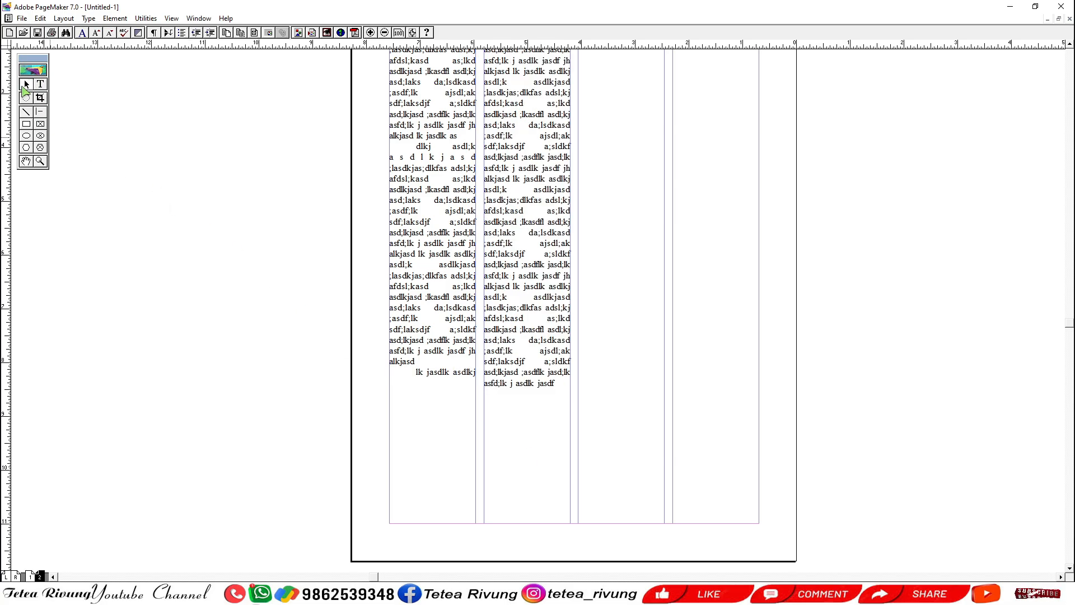
# - Show the control palette and select the text from "lk jasdlk asdlkj" through the end of the second column
pyautogui.hotkey('ctrl', "'")
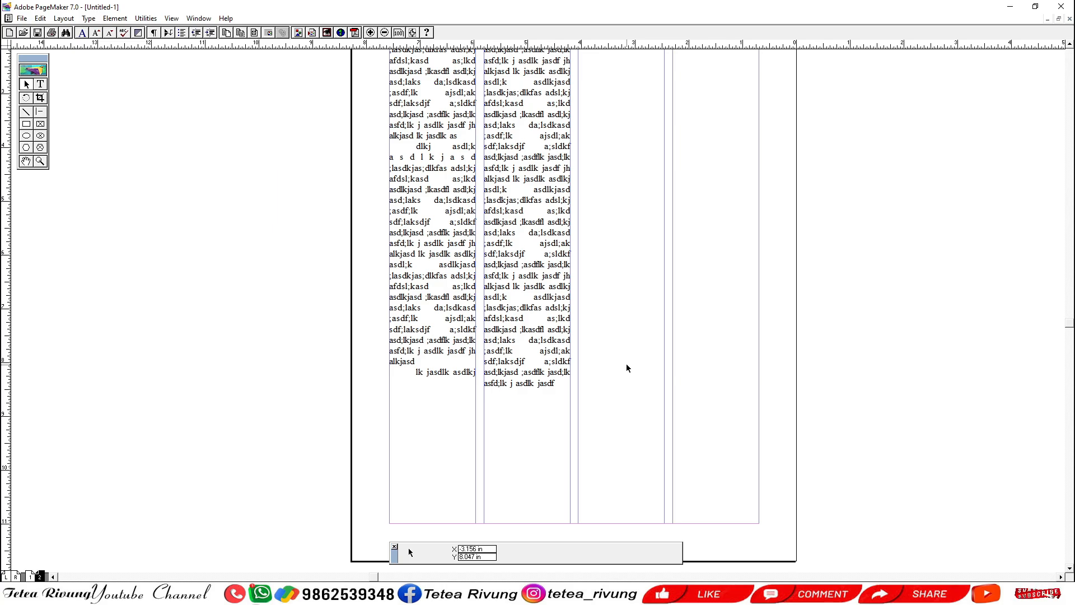
pyautogui.click(41, 84)
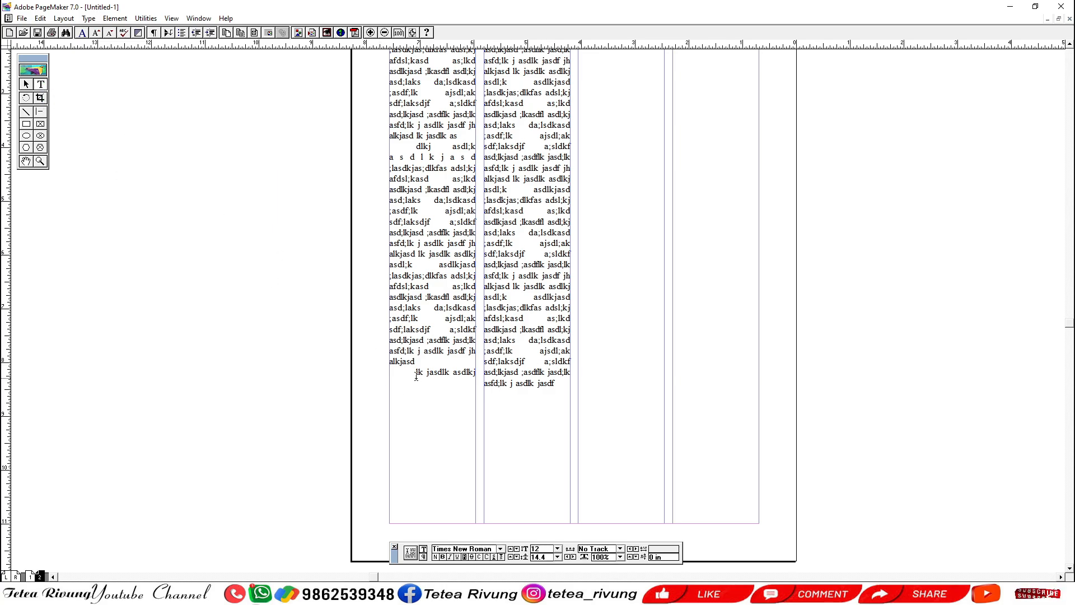
pyautogui.moveTo(416, 372); pyautogui.dragTo(567, 387)
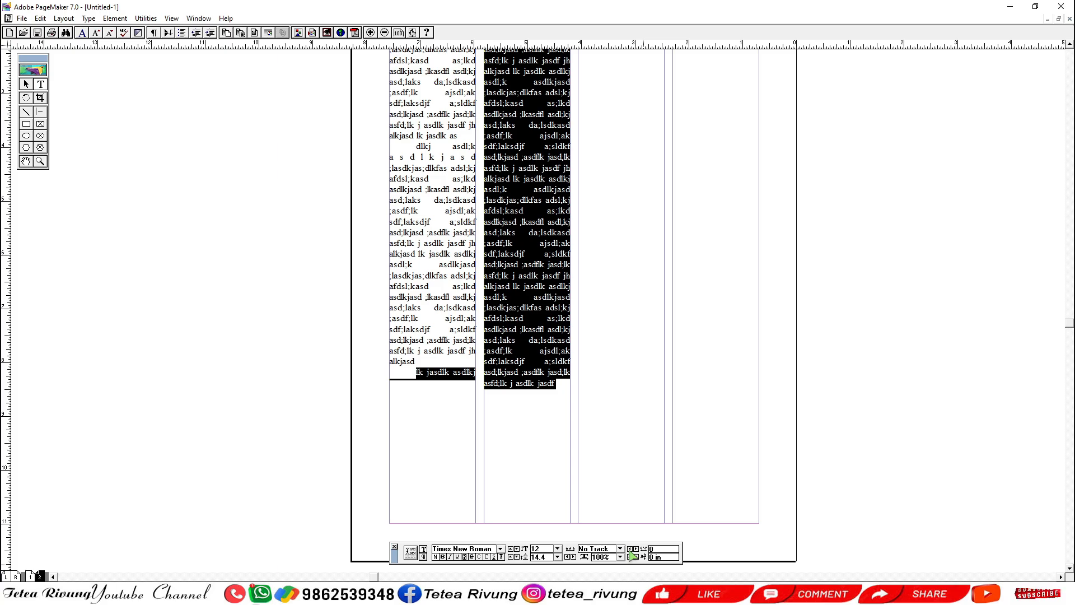
pyautogui.moveTo(298, 249); pyautogui.dragTo(637, 436)
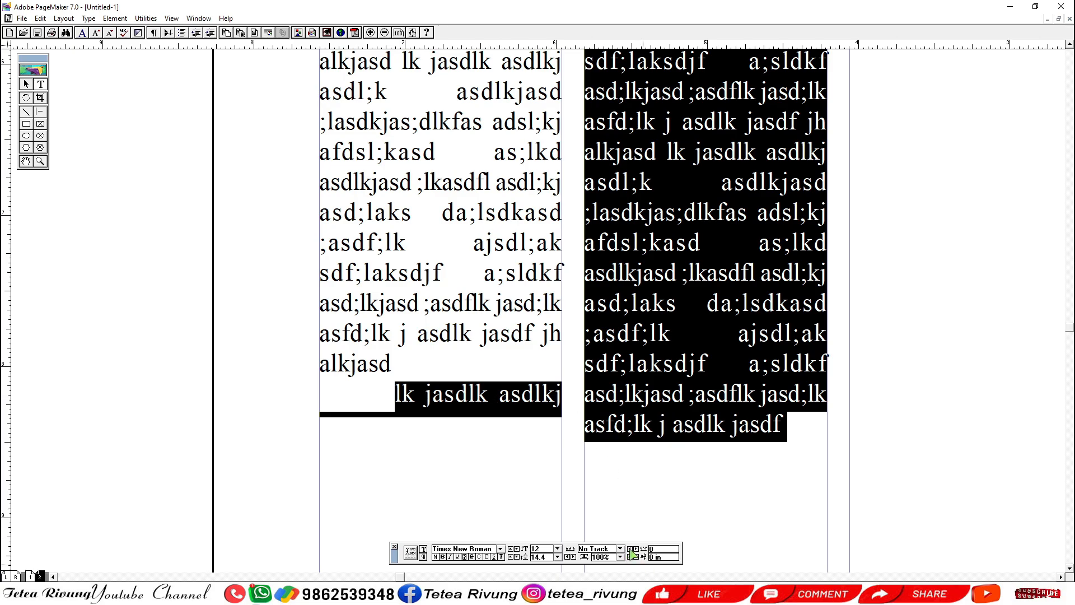
# - Select only the second column's next-to-last line, and reselect from that column's end back to "lk jasdlk asdlkj" in the first
pyautogui.click(669, 402)
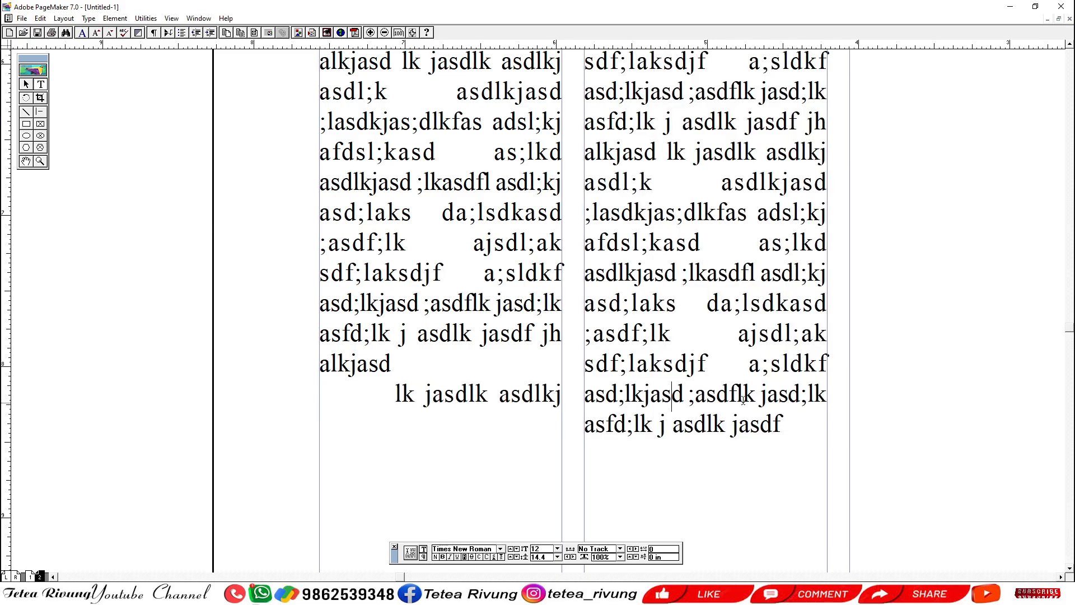
pyautogui.moveTo(826, 395); pyautogui.dragTo(579, 407)
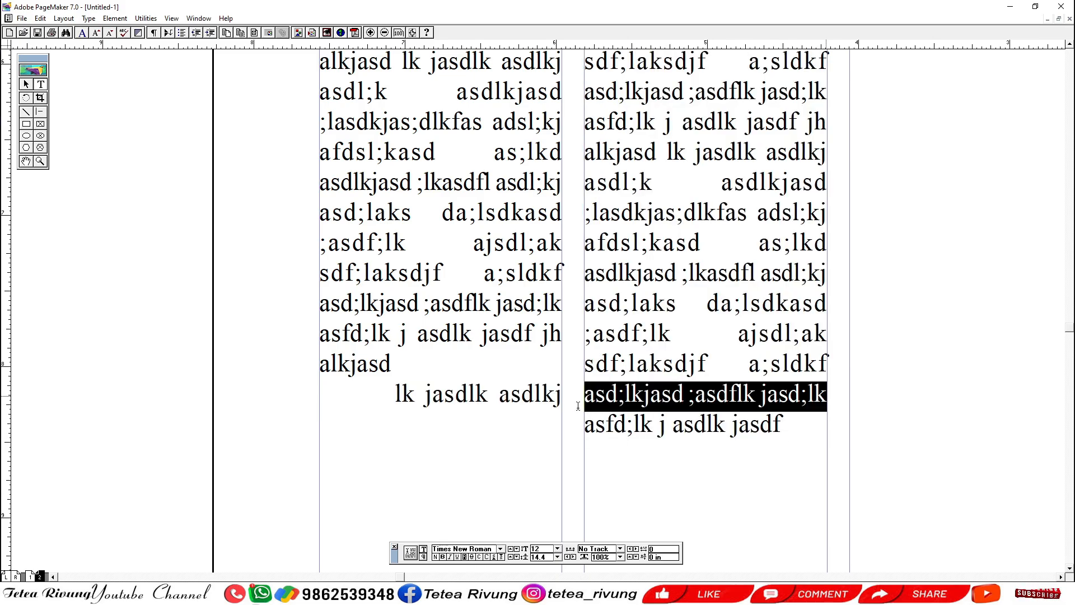
pyautogui.keyDown('ctrl'); pyautogui.keyDown('alt'); pyautogui.click(606, 415); pyautogui.keyUp('alt'); pyautogui.keyUp('ctrl')
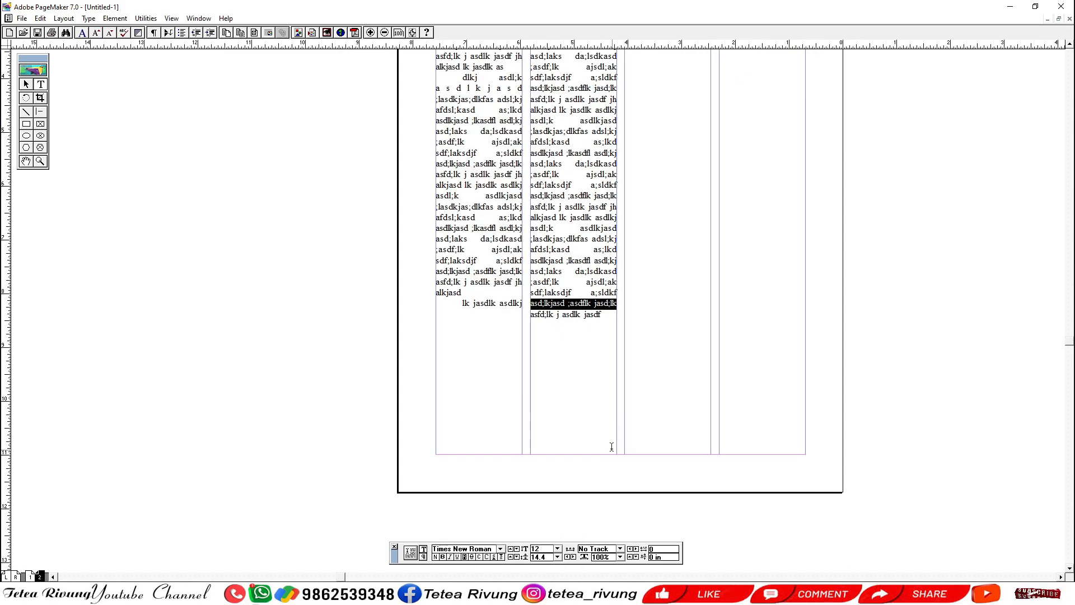
pyautogui.moveTo(605, 317); pyautogui.dragTo(459, 304)
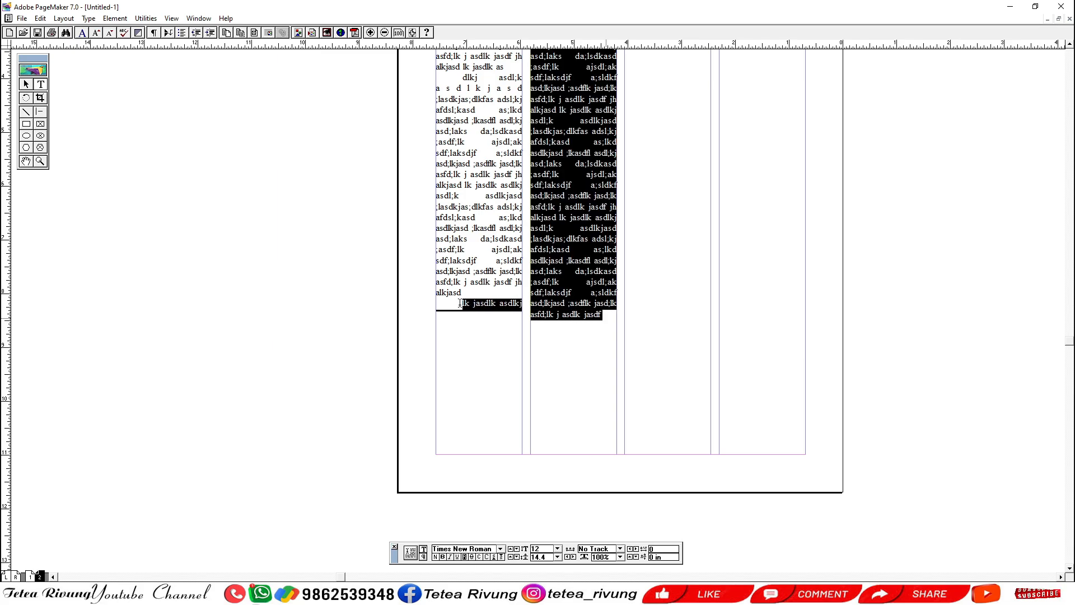
# - Try tightening the selected final paragraph's kerning in 0.01 steps to -0.03, alternating between -0.02 and -0.03 and ending on -0.02
pyautogui.hotkey('ctrl', '0')
pyautogui.moveTo(331, 325); pyautogui.dragTo(607, 413)
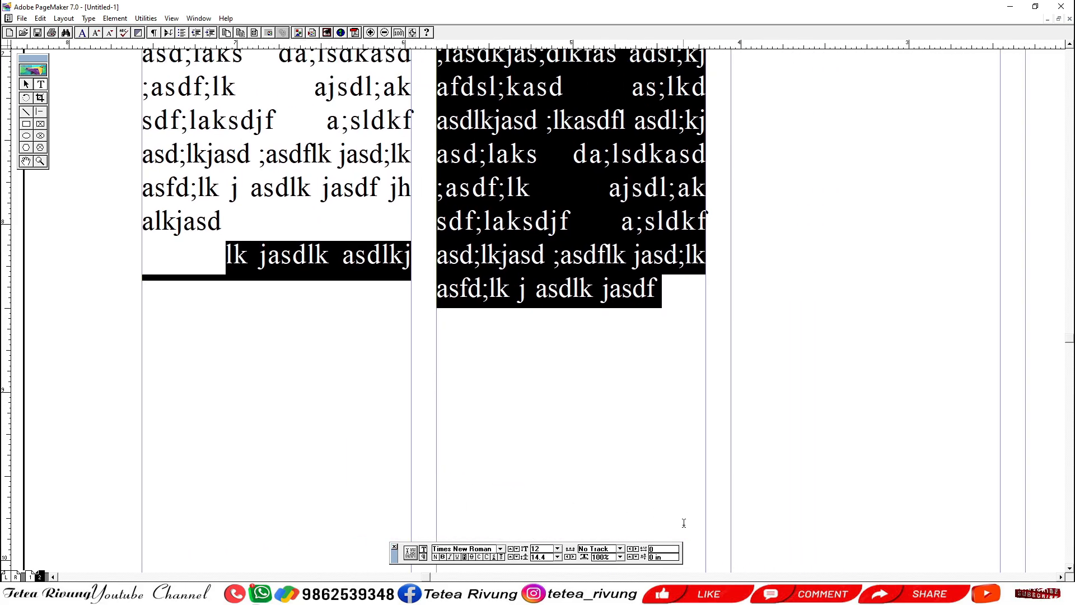
pyautogui.click(631, 549)
pyautogui.click(632, 549)
pyautogui.click(631, 550)
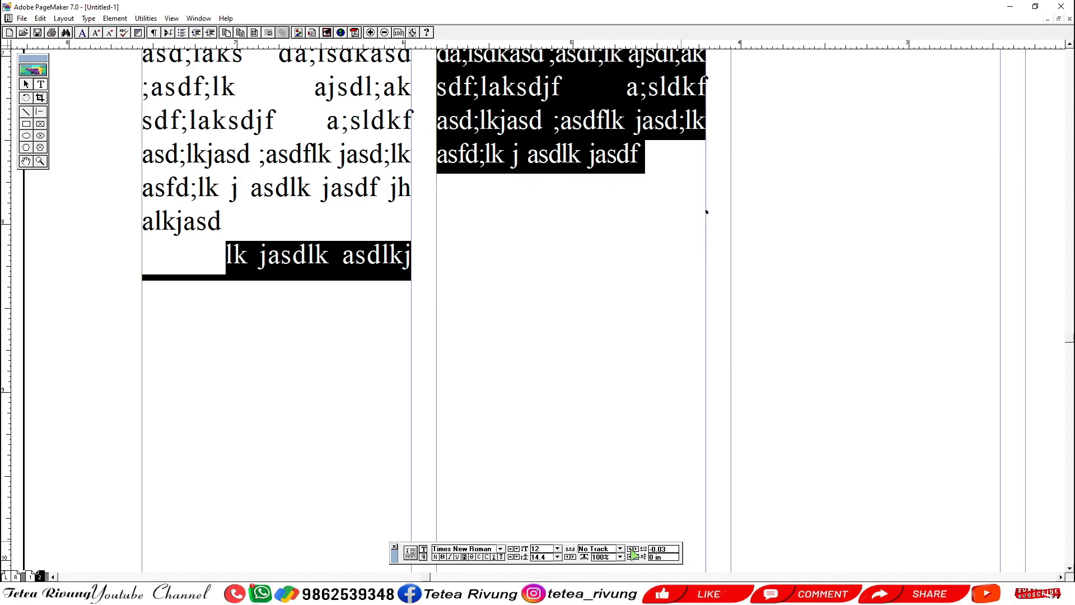
pyautogui.click(636, 550)
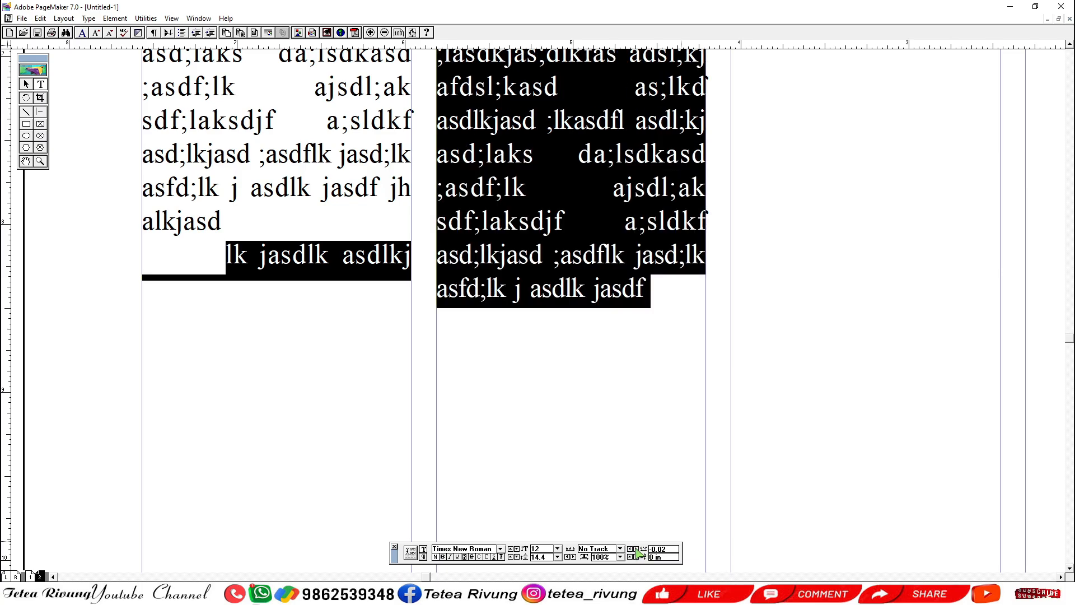
pyautogui.click(632, 550)
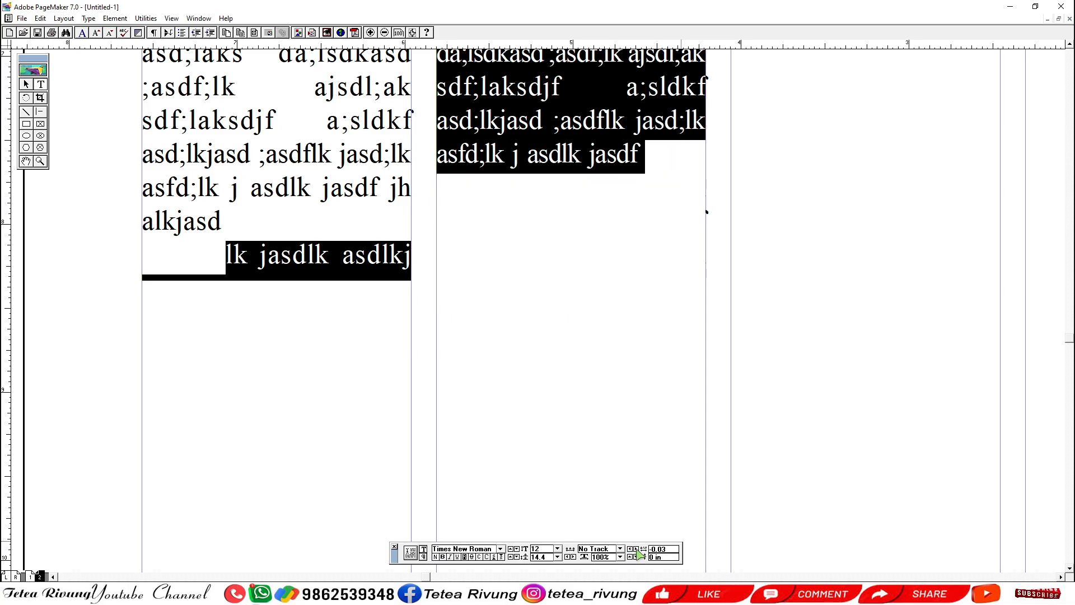
pyautogui.click(637, 550)
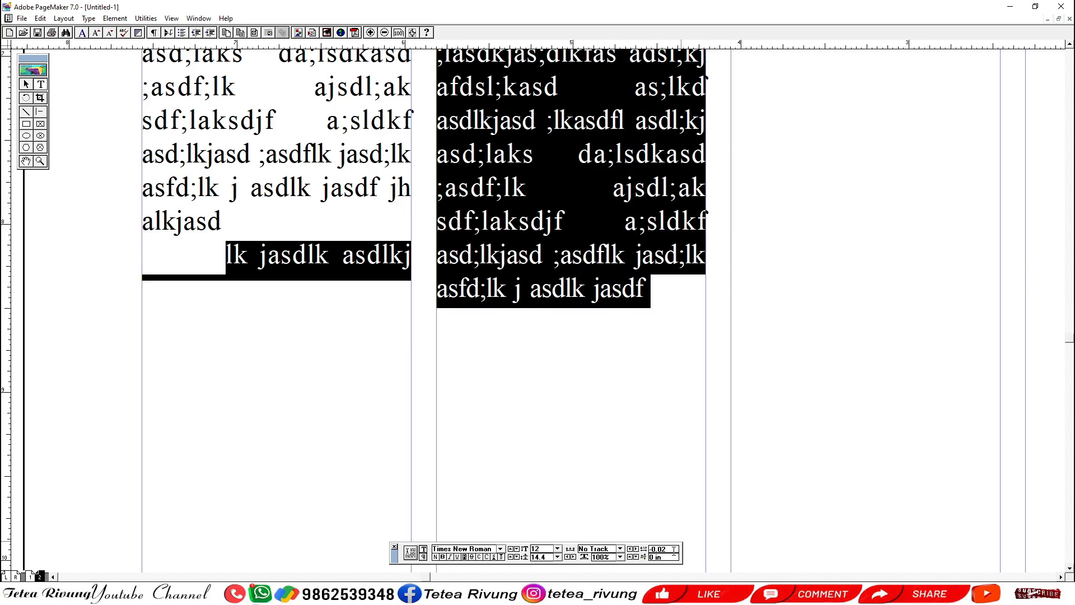
# - Fine-tune the selected paragraph's kerning by trying -0.025, -0.022 and -0.023
pyautogui.write('5')
pyautogui.press('Return')
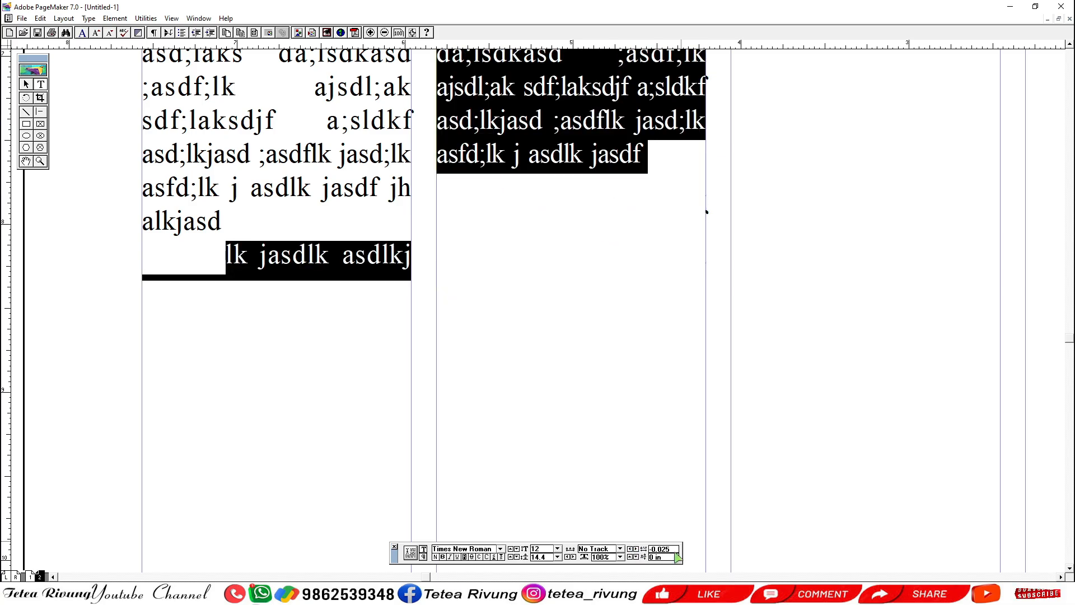
pyautogui.click(675, 550)
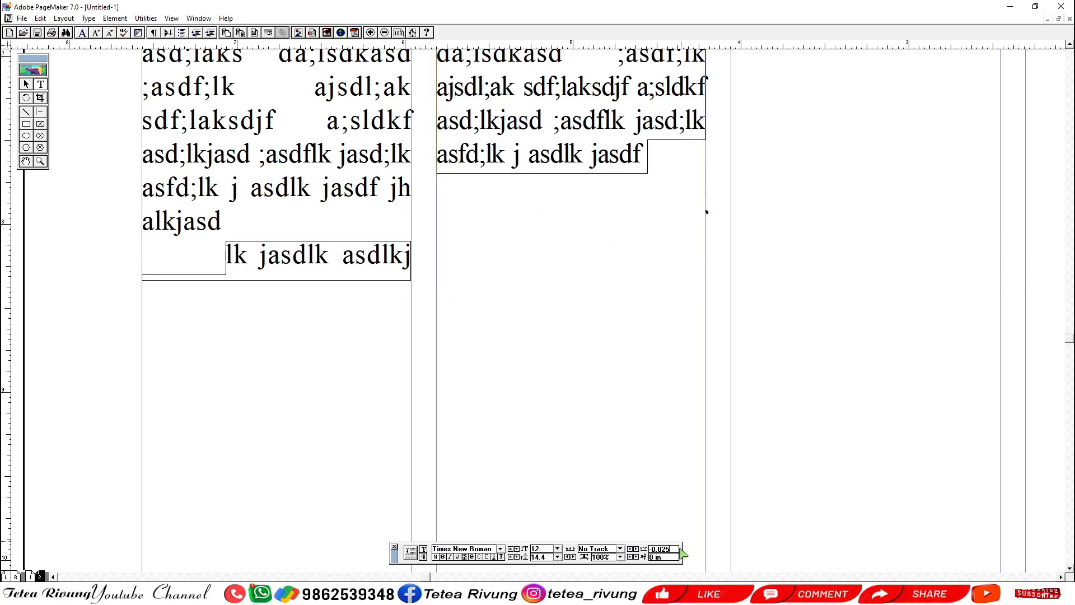
pyautogui.press('BackSpace')
pyautogui.write('2')
pyautogui.press('Return')
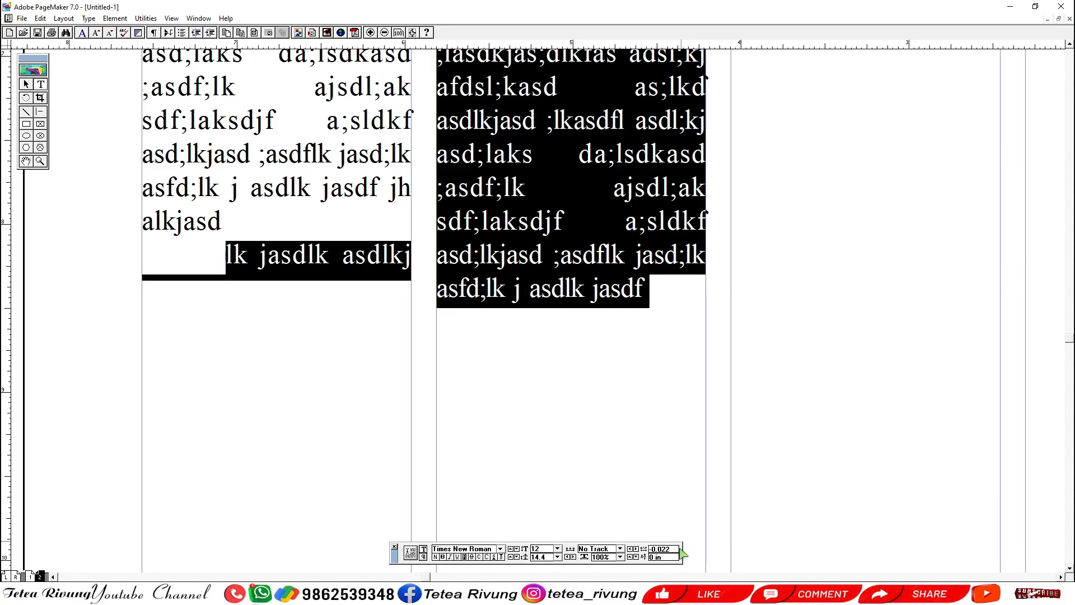
pyautogui.click(675, 549)
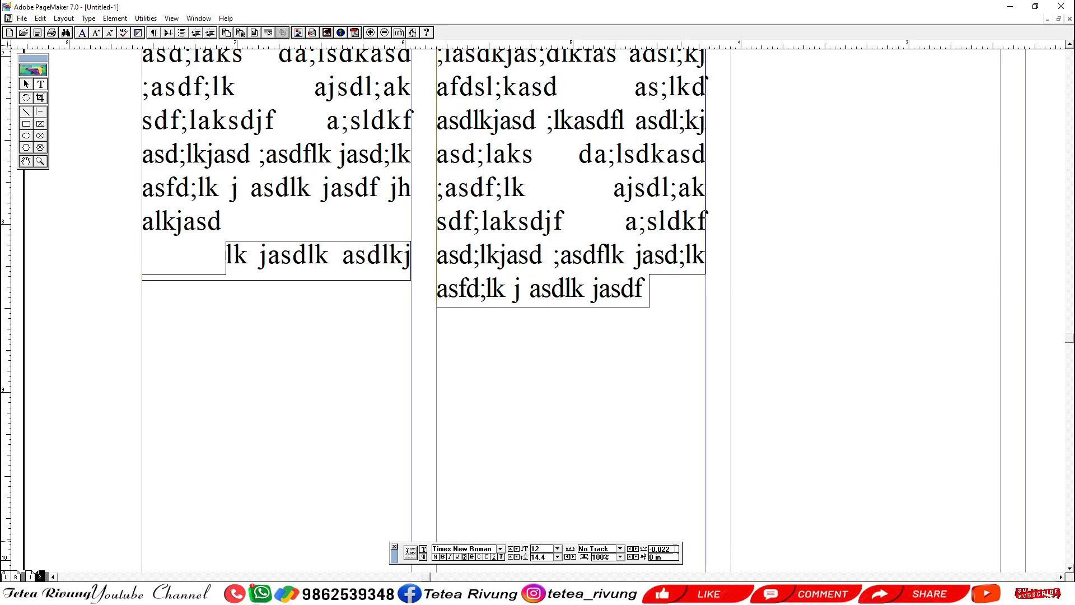
pyautogui.write('3')
pyautogui.press('Return')
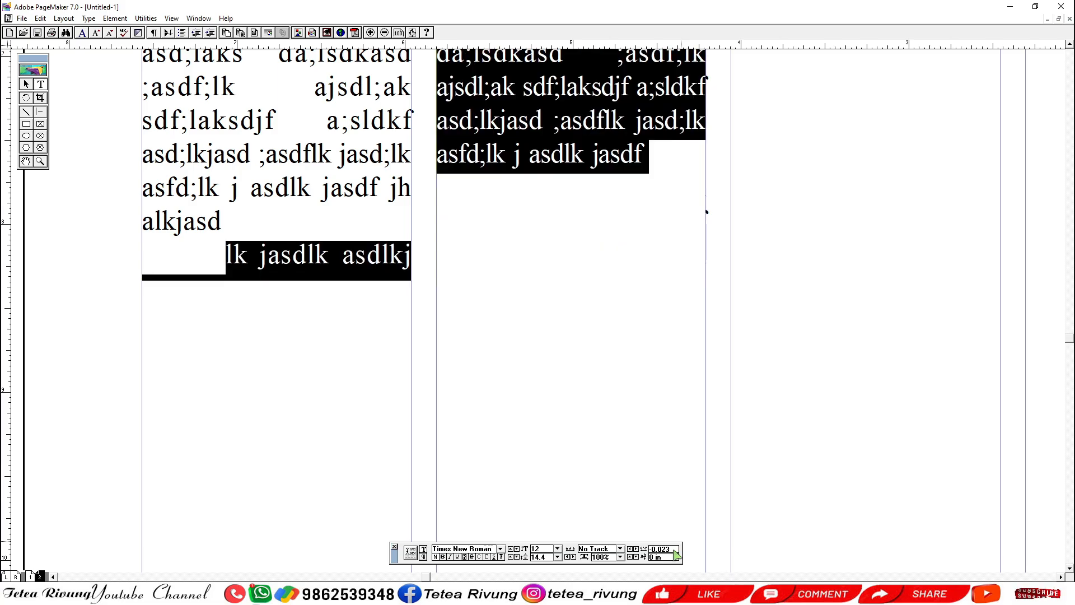
# - Trim page 2's first-column text block to just below its last line, and reset the final paragraph's kerning to 0
pyautogui.press('Escape')
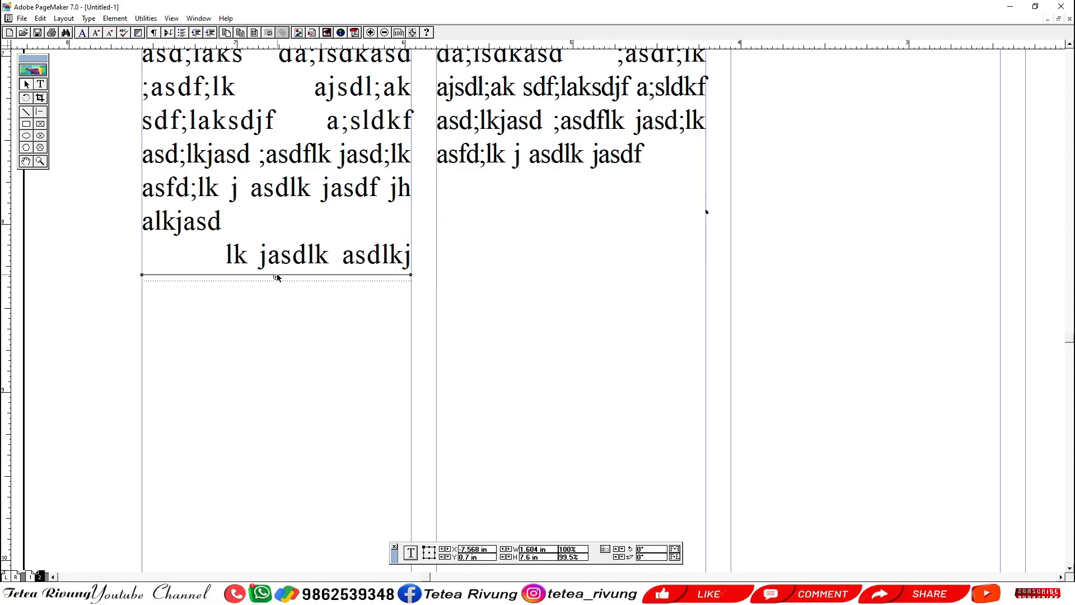
pyautogui.moveTo(279, 274)
pyautogui.mouseDown()
pyautogui.moveTo(275, 208)
pyautogui.moveTo(275, 275)
pyautogui.mouseUp()
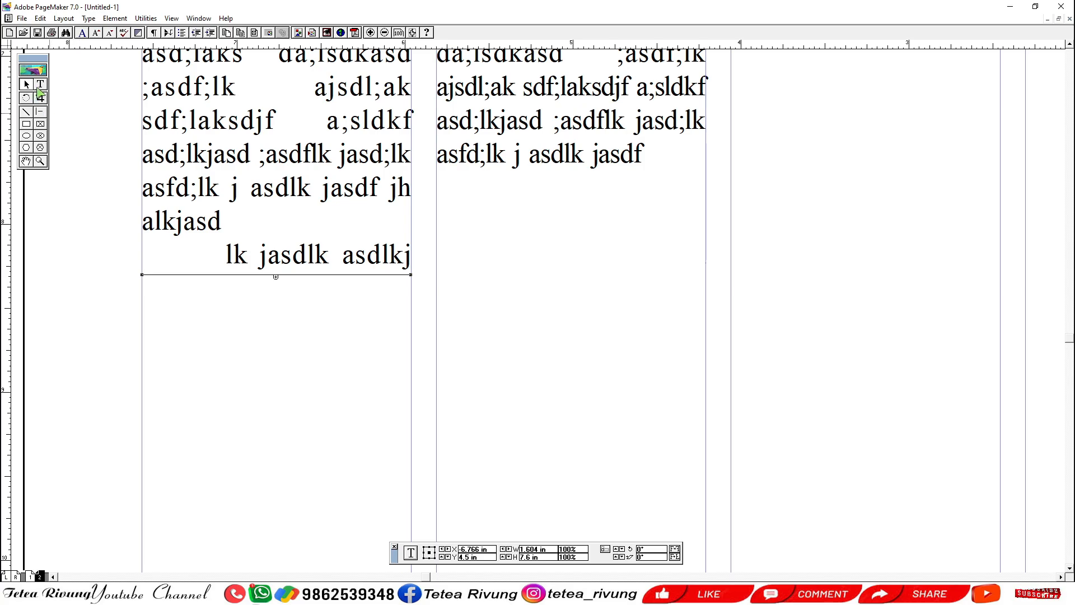
pyautogui.click(39, 86)
pyautogui.click(226, 254)
pyautogui.keyDown('shift'); pyautogui.click(650, 155); pyautogui.keyUp('shift')
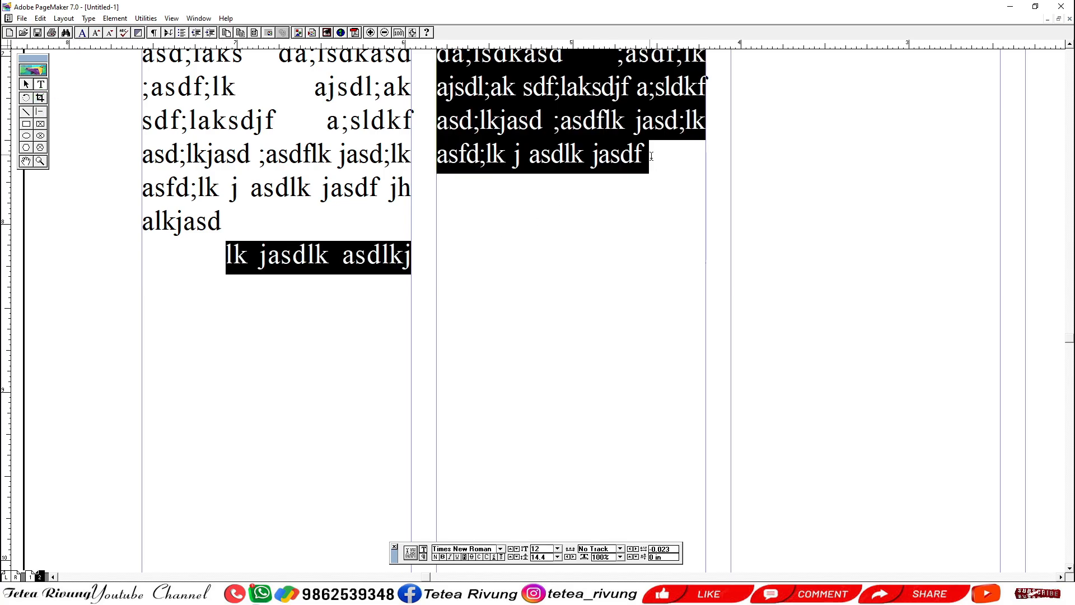
pyautogui.moveTo(672, 549); pyautogui.dragTo(542, 550)
pyautogui.write('0')
pyautogui.press('Return')
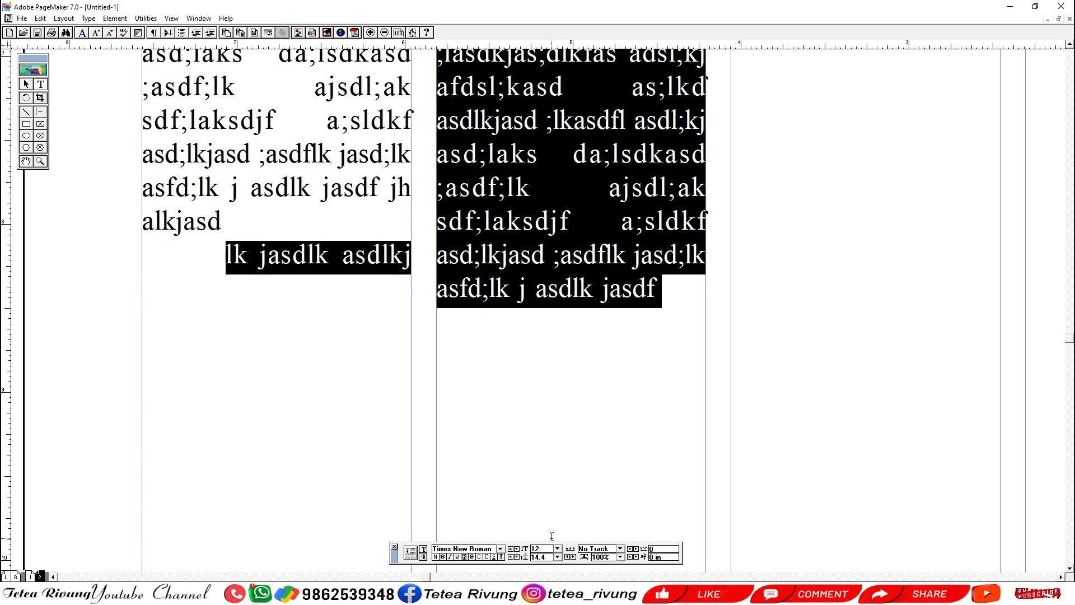
# - Select the entire story and tighten its kerning to -0.01
pyautogui.keyDown('ctrl'); pyautogui.keyDown('alt'); pyautogui.click(557, 371); pyautogui.keyUp('alt'); pyautogui.keyUp('ctrl')
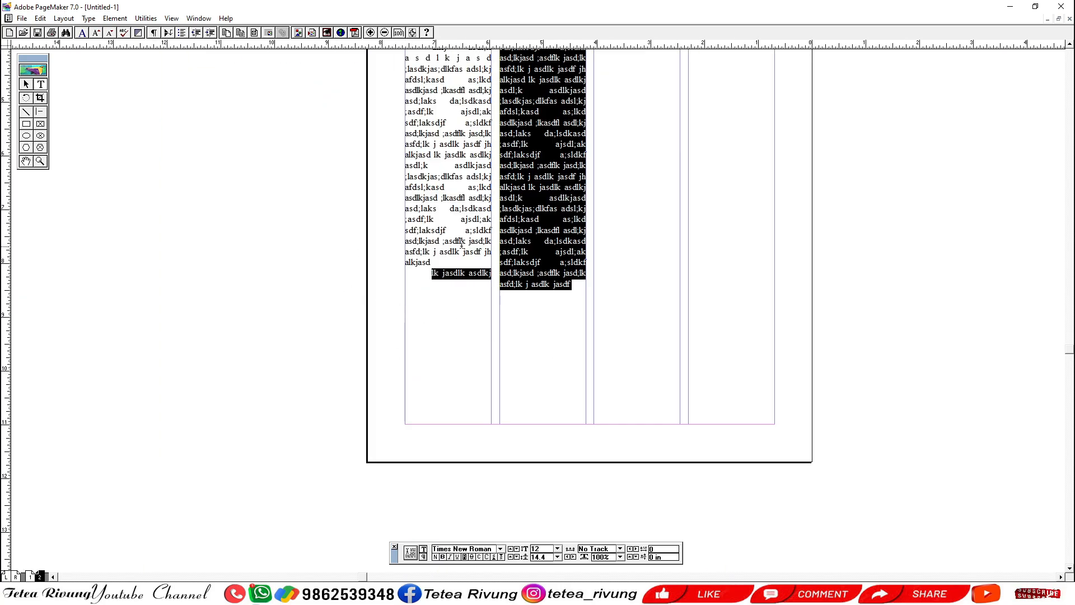
pyautogui.click(461, 241)
pyautogui.hotkey('ctrl', 'a')
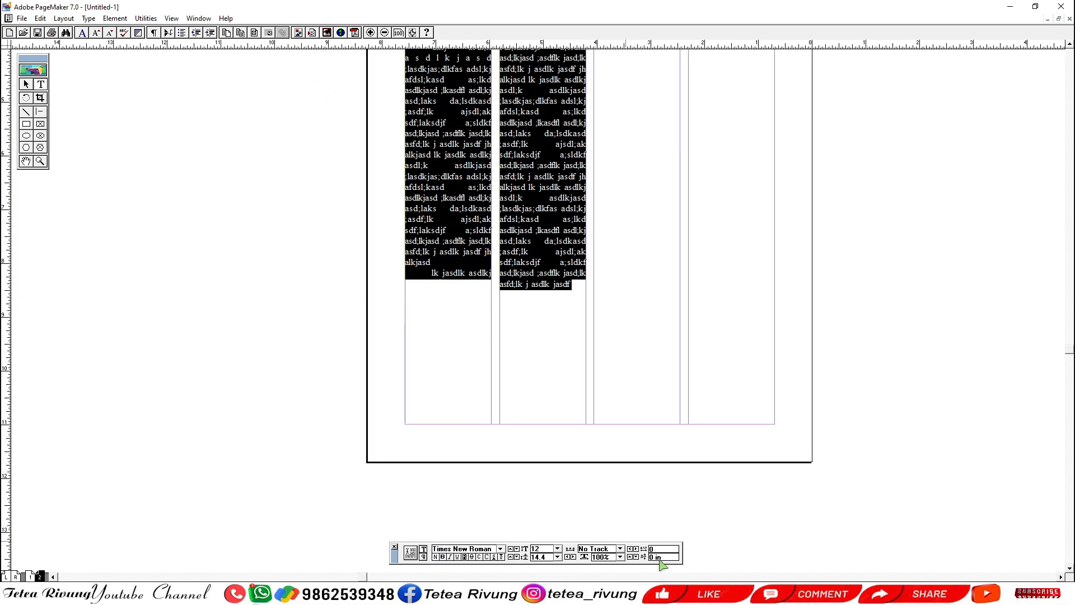
pyautogui.moveTo(658, 549); pyautogui.dragTo(631, 552)
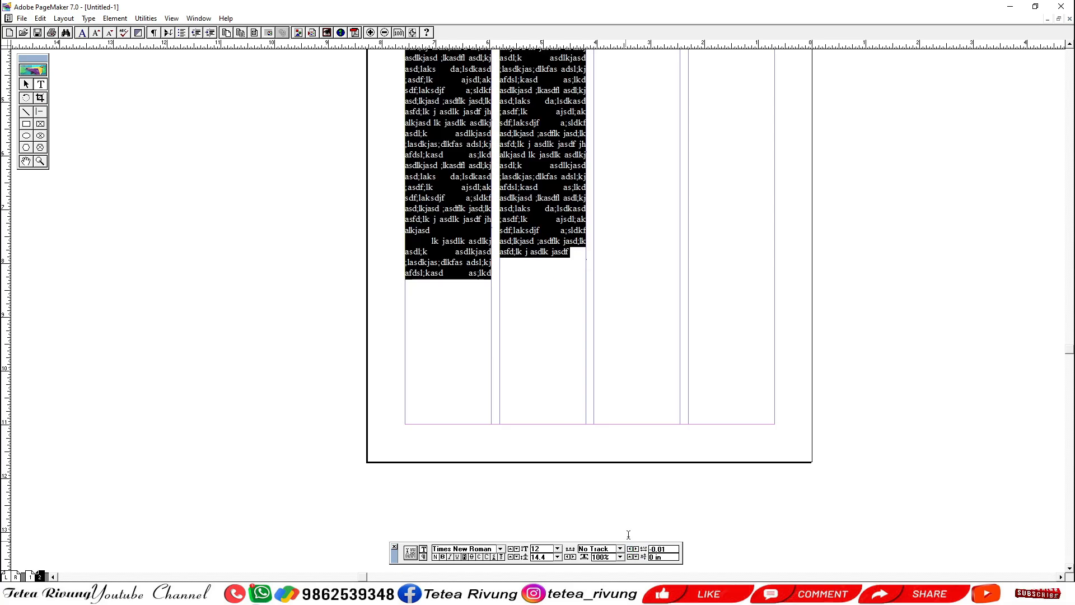
# - Shorten page 2's first-column text block by one line so that it ends level with the second column
pyautogui.press('F9')
pyautogui.click(462, 249)
pyautogui.moveTo(449, 282)
pyautogui.mouseDown()
pyautogui.moveTo(448, 260)
pyautogui.moveTo(448, 268)
pyautogui.mouseUp()
pyautogui.click(551, 288)
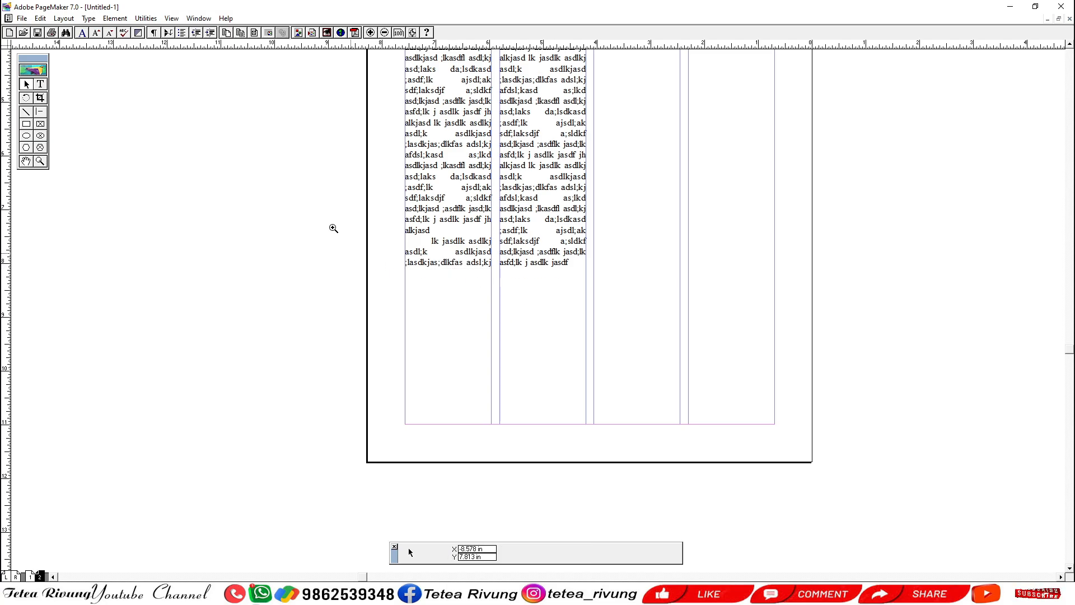
# - Compare the ends of page 2's two text columns up close, and look over the column layout on page 1
pyautogui.moveTo(333, 227); pyautogui.dragTo(681, 326)
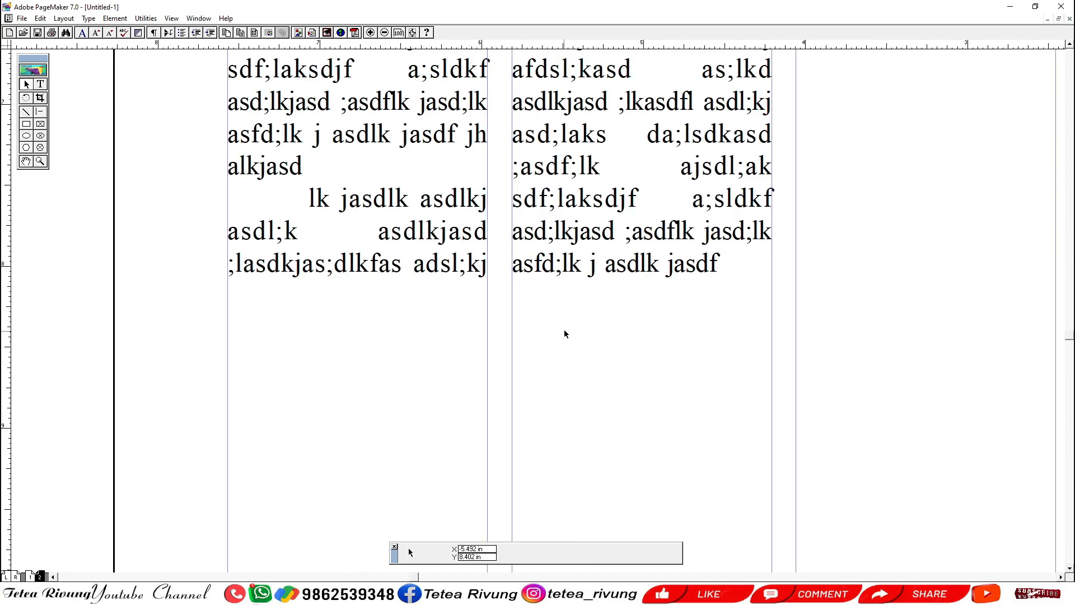
pyautogui.keyDown('ctrl'); pyautogui.keyDown('alt'); pyautogui.click(566, 330); pyautogui.keyUp('alt'); pyautogui.keyUp('ctrl')
pyautogui.keyDown('ctrl'); pyautogui.keyDown('alt'); pyautogui.click(565, 327); pyautogui.keyUp('alt'); pyautogui.keyUp('ctrl')
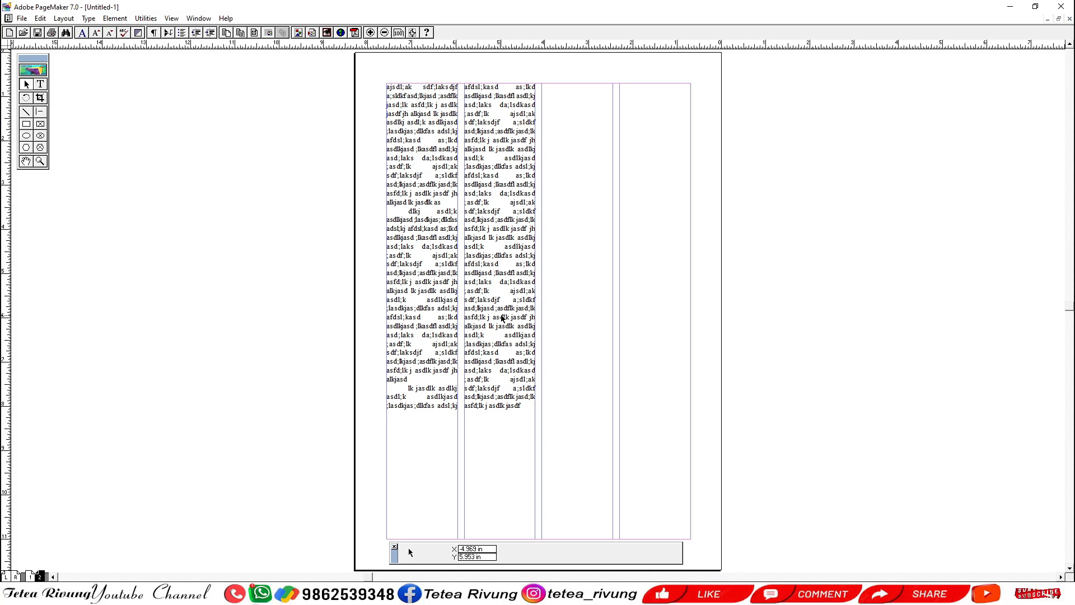
pyautogui.press('pageup')
pyautogui.moveTo(522, 211); pyautogui.dragTo(525, 308)
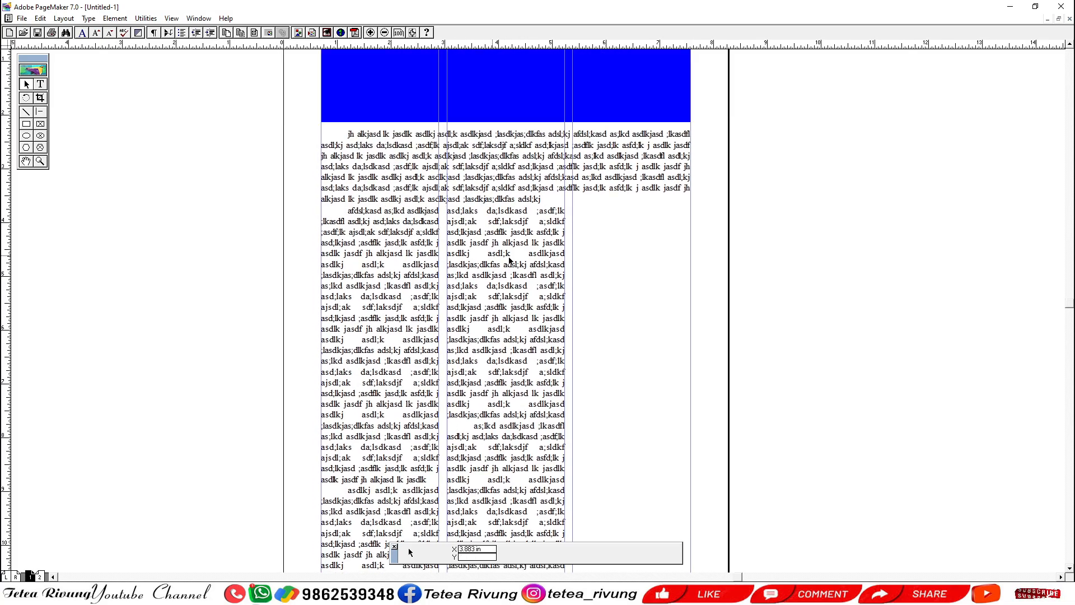
pyautogui.moveTo(513, 416); pyautogui.dragTo(523, 355)
pyautogui.press('pagedown')
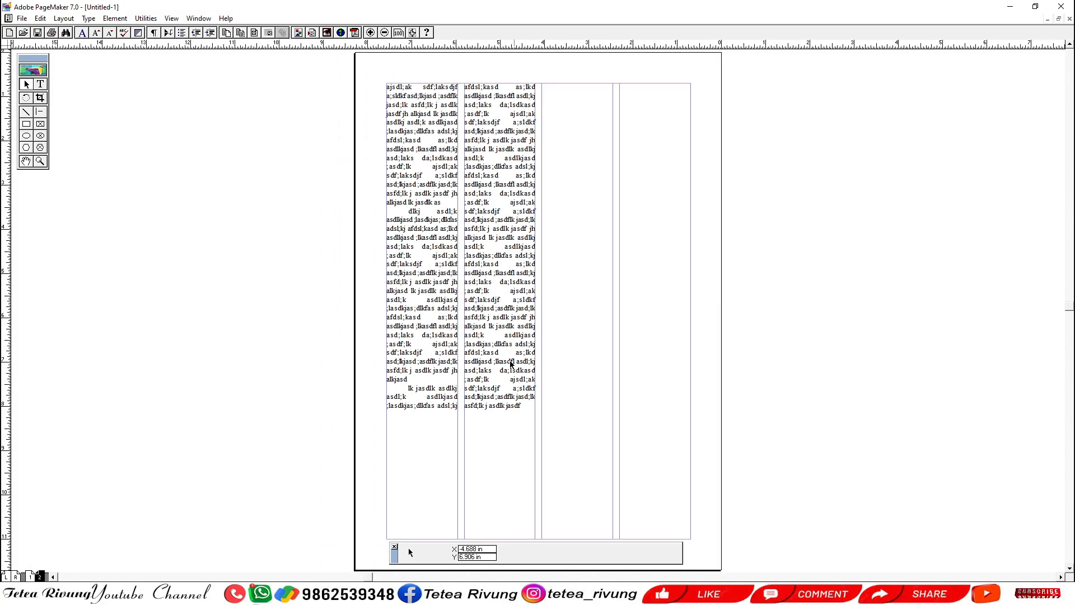
pyautogui.moveTo(348, 439); pyautogui.dragTo(574, 349)
pyautogui.hotkey('ctrl', '0')
pyautogui.press('pageup')
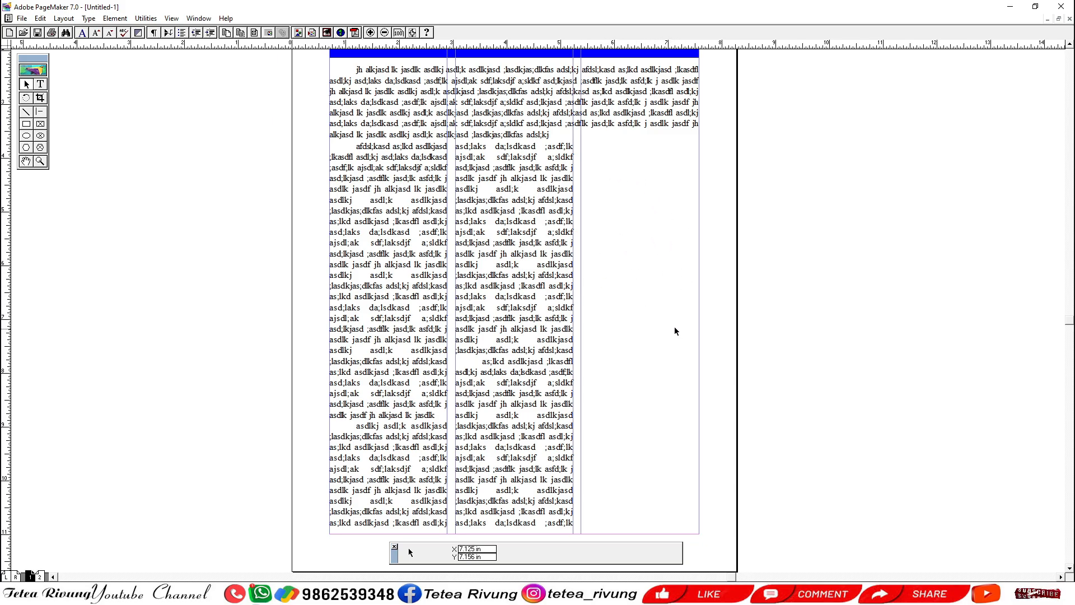
pyautogui.moveTo(283, 233); pyautogui.dragTo(713, 375)
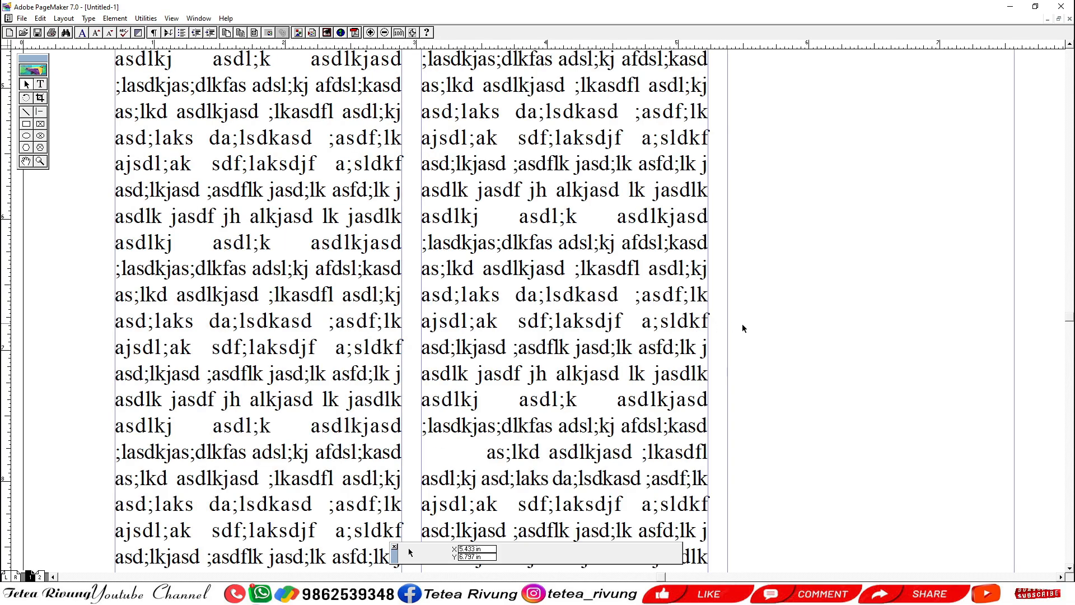
pyautogui.keyDown('ctrl'); pyautogui.keyDown('alt'); pyautogui.click(793, 313); pyautogui.keyUp('alt'); pyautogui.keyUp('ctrl')
# - Move page 1's second column guide pair to about 4.9 in and its first pair to about 2.7 in
pyautogui.moveTo(606, 325); pyautogui.dragTo(601, 285)
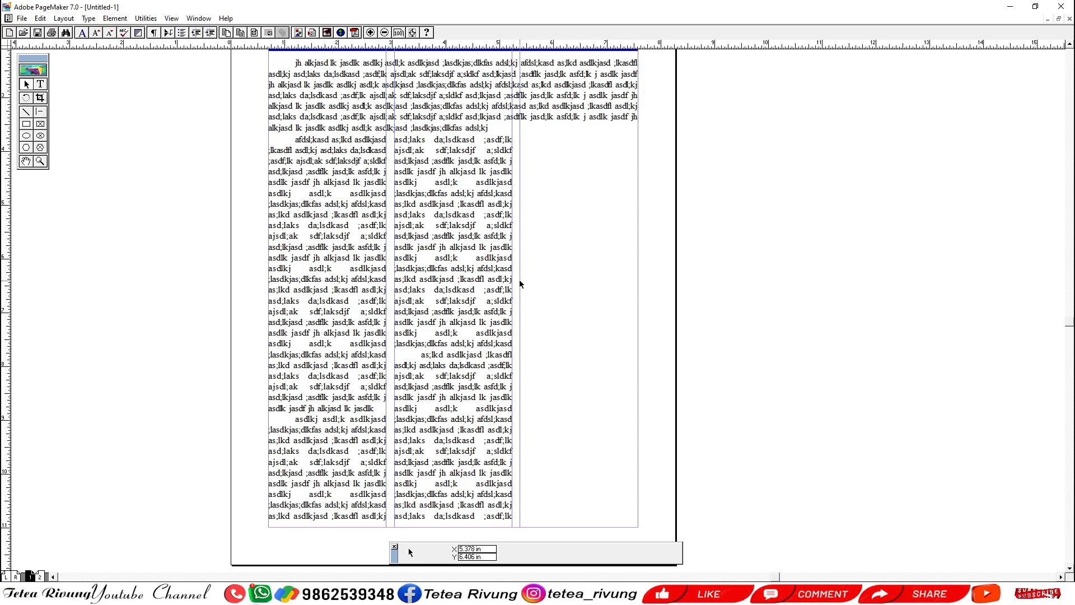
pyautogui.moveTo(519, 280); pyautogui.dragTo(496, 307)
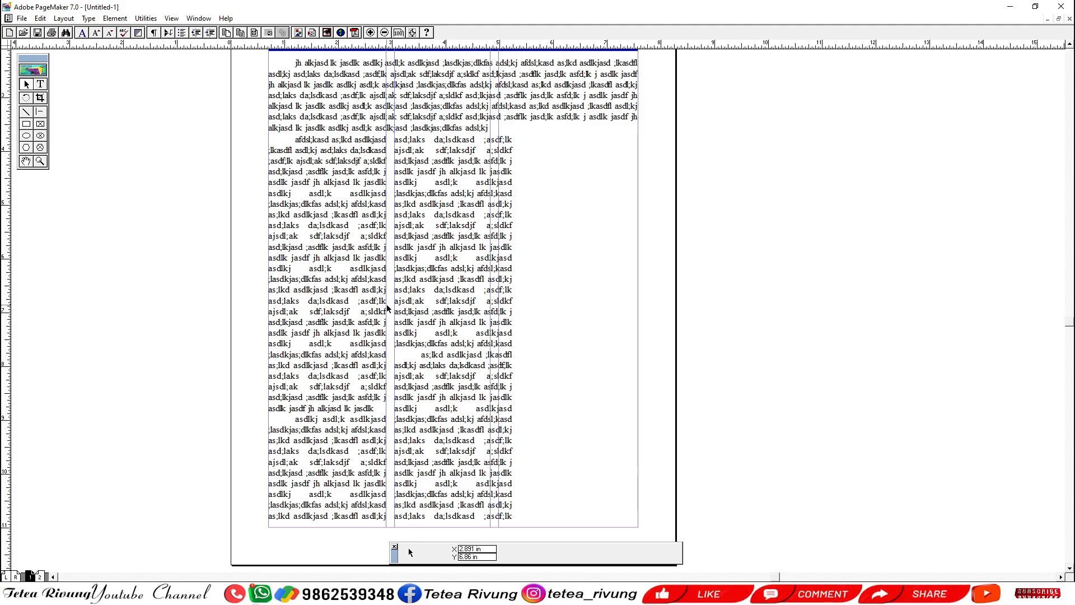
pyautogui.moveTo(394, 309); pyautogui.dragTo(383, 310)
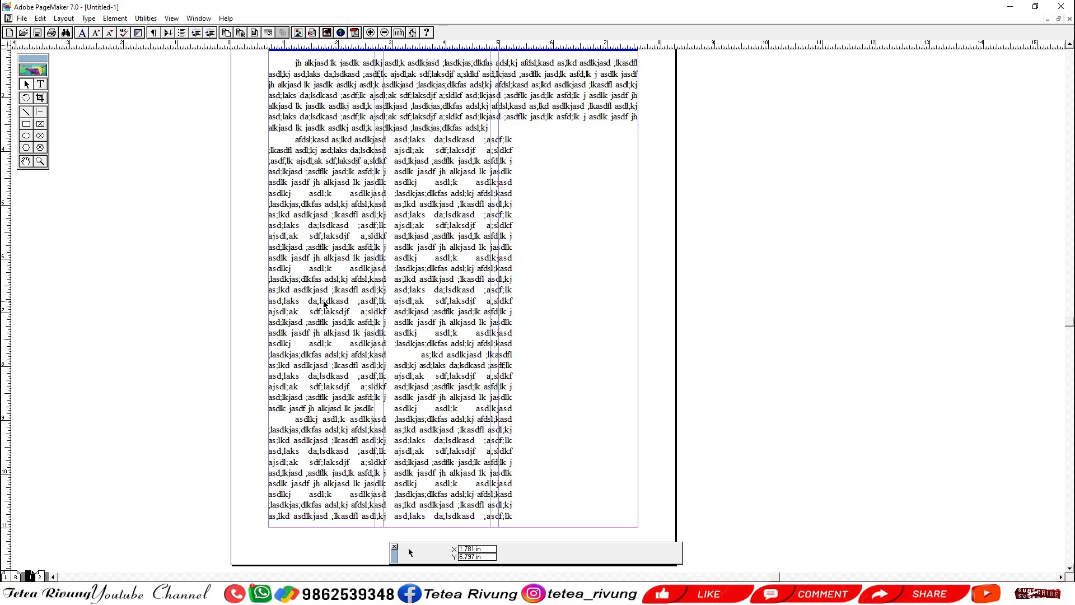
pyautogui.moveTo(291, 140); pyautogui.dragTo(525, 264)
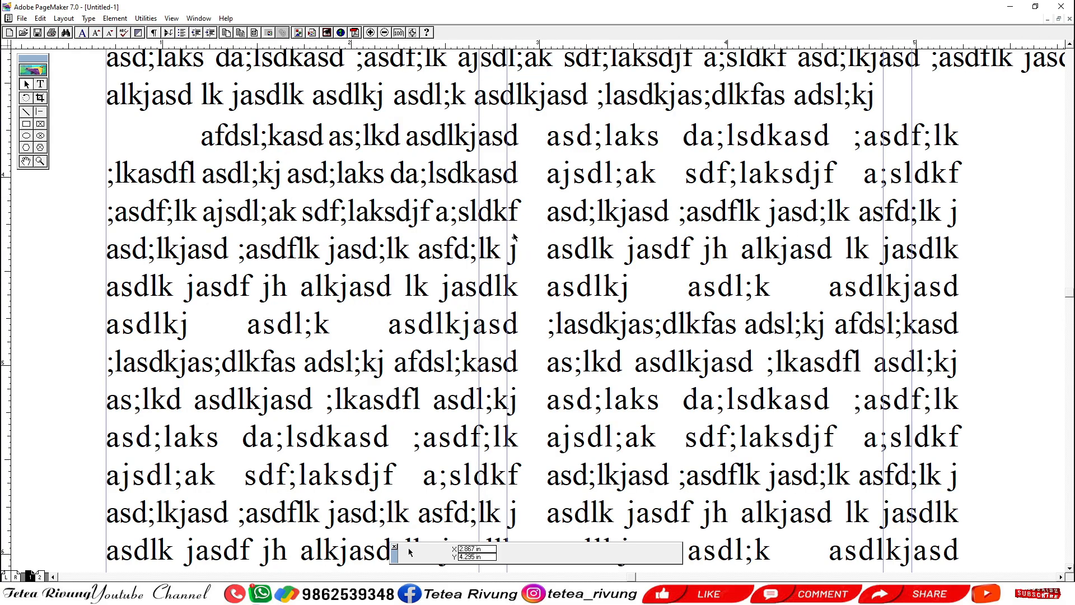
pyautogui.moveTo(507, 238); pyautogui.dragTo(503, 237)
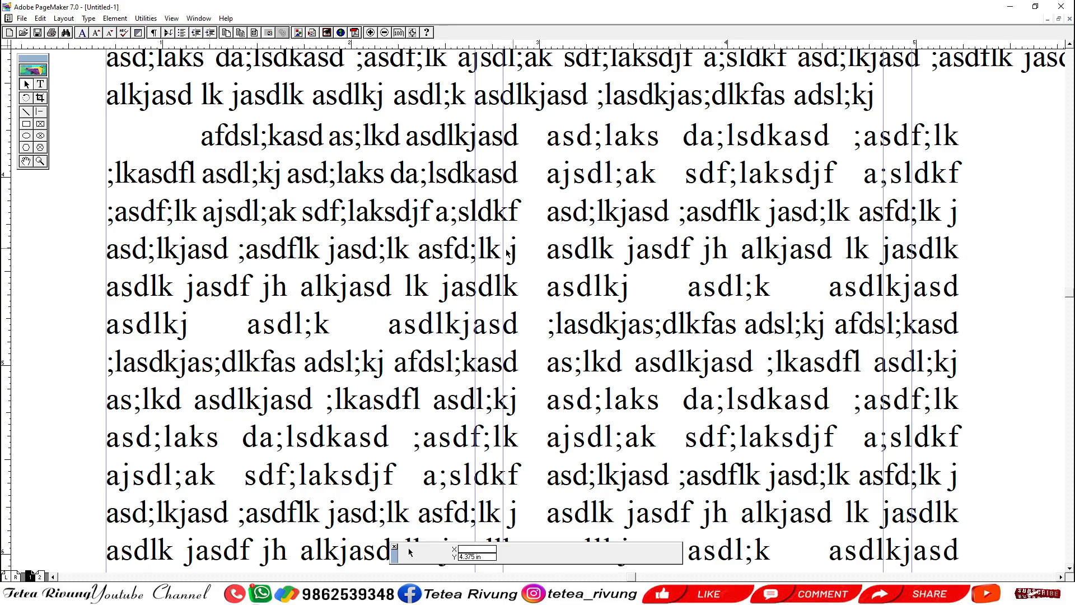
# - Narrow page 1's first-column text block to about 1.96 in so it fits the moved column guide
pyautogui.keyDown('ctrl'); pyautogui.keyDown('alt'); pyautogui.click(526, 242); pyautogui.keyUp('alt'); pyautogui.keyUp('ctrl')
pyautogui.moveTo(578, 389); pyautogui.dragTo(562, 308)
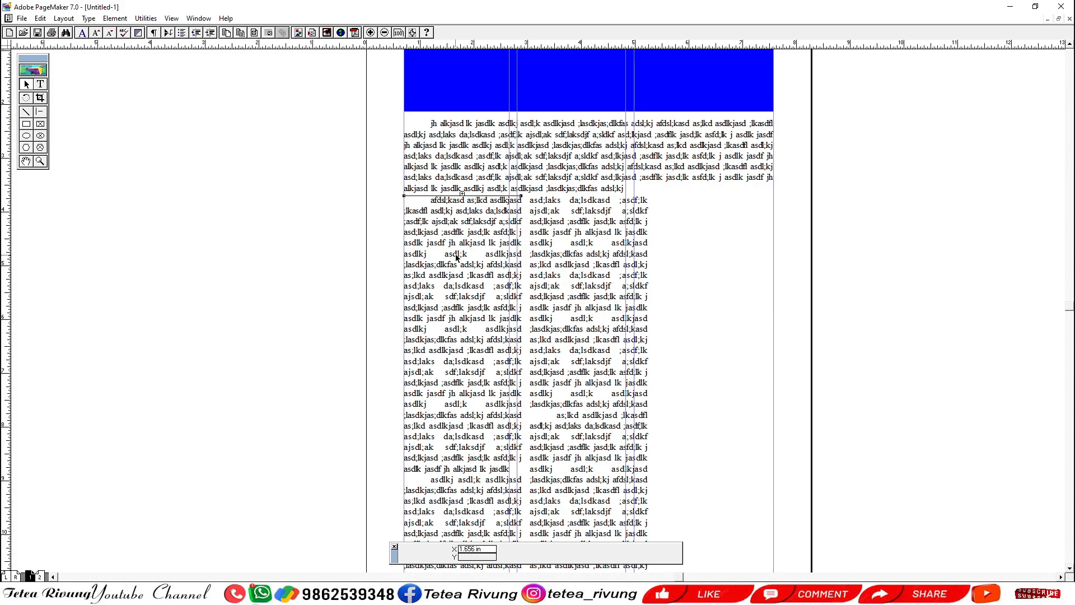
pyautogui.click(40, 84)
pyautogui.click(26, 84)
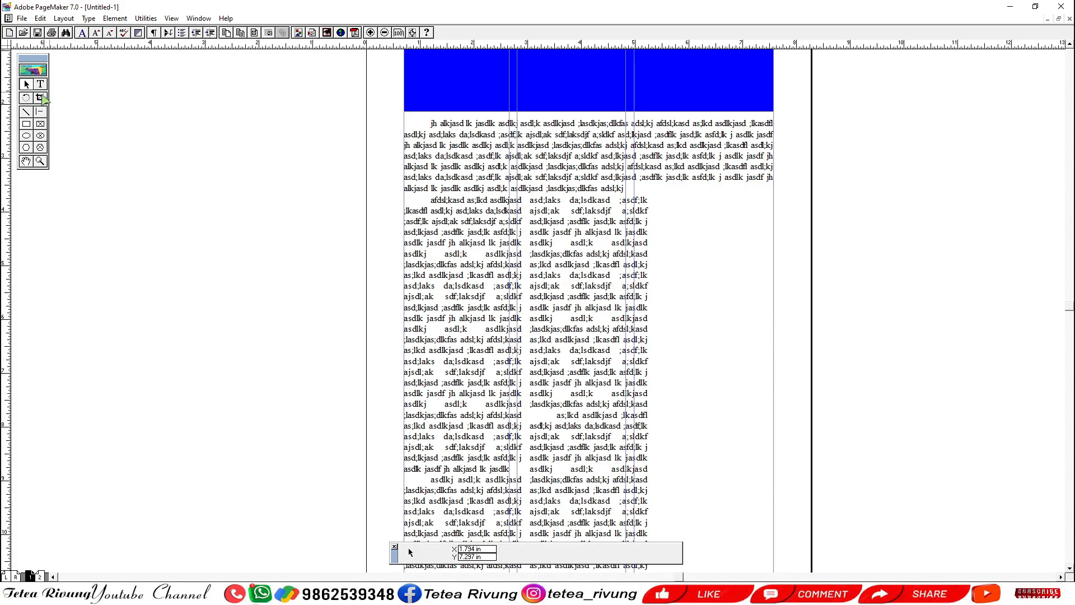
pyautogui.click(449, 262)
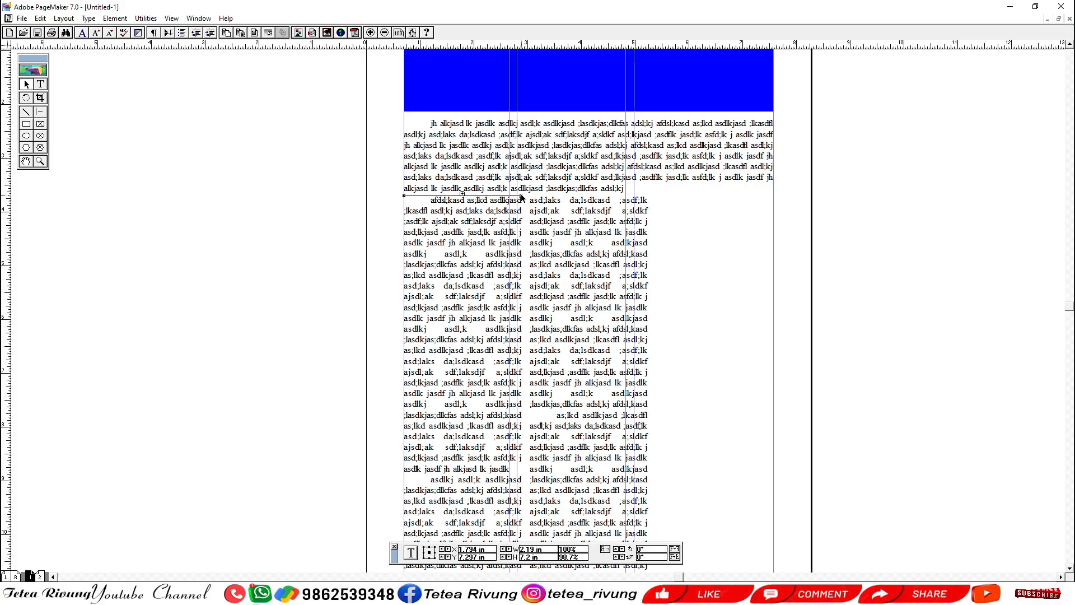
pyautogui.moveTo(522, 196); pyautogui.dragTo(510, 196)
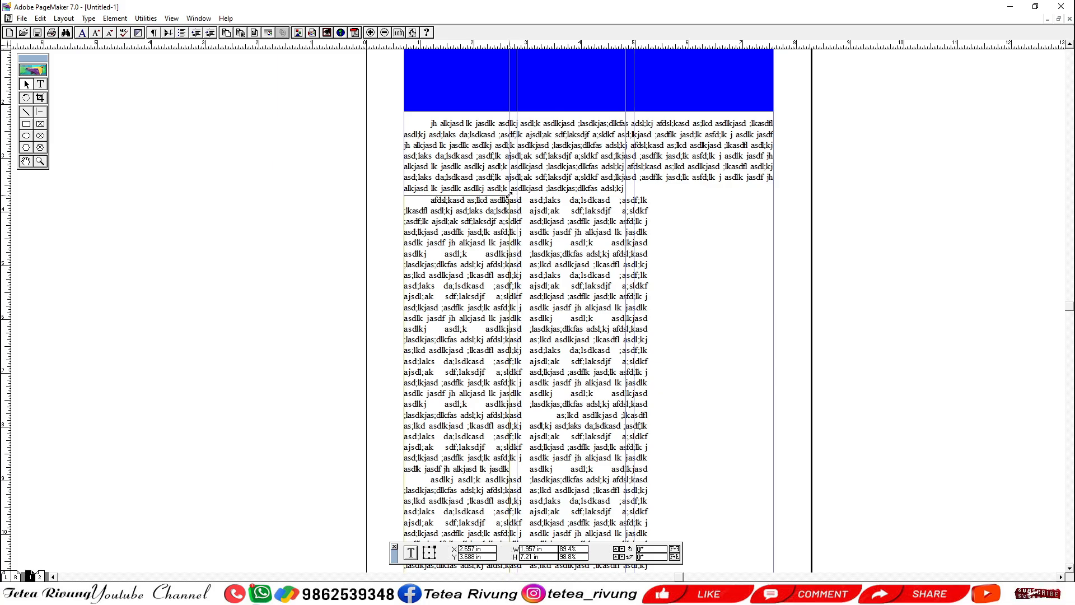
# - Align page 1's second-column text block with its column's starting guide and narrow it to about 2.02 in
pyautogui.moveTo(584, 248); pyautogui.dragTo(575, 252)
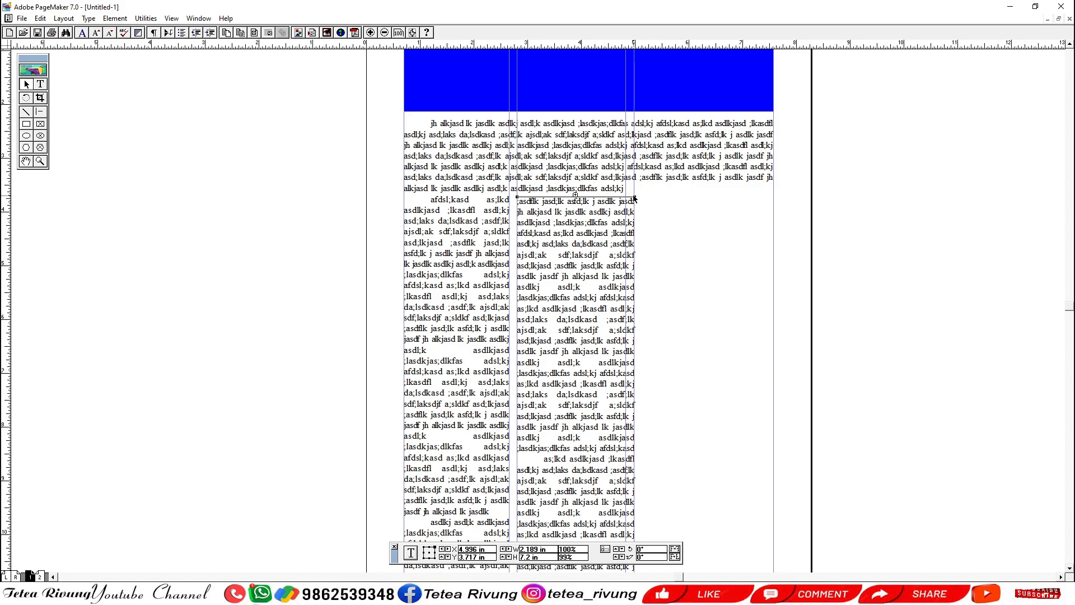
pyautogui.moveTo(634, 198); pyautogui.dragTo(626, 199)
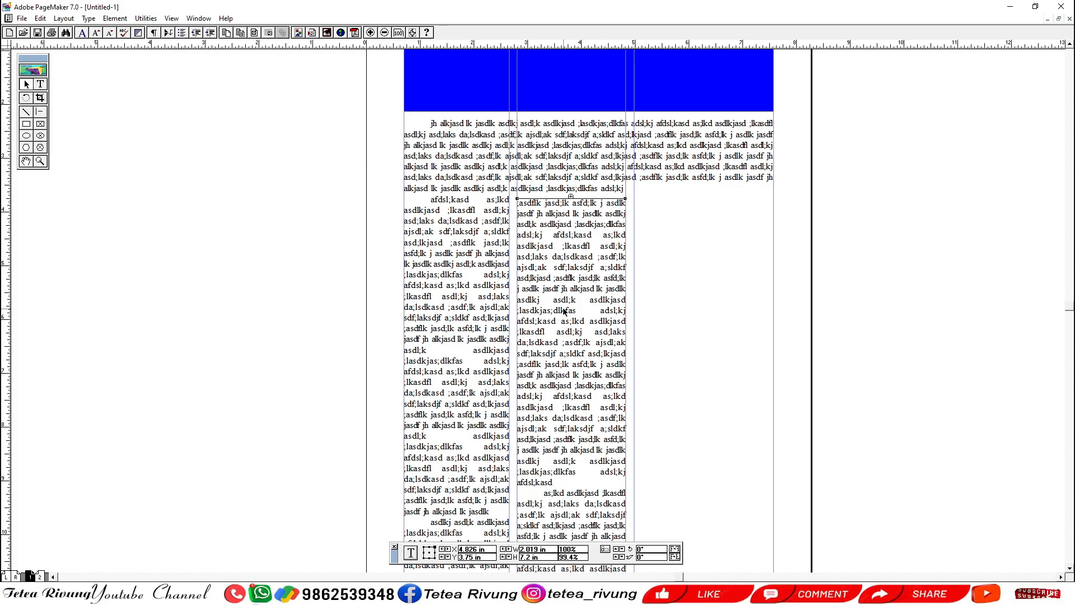
# - Nudge page 1's second-column text block up to Y 3.69 in so its lines align with the first column's
pyautogui.press('Up')
pyautogui.press('Up')
pyautogui.press('Up')
pyautogui.press('Up')
pyautogui.press('Up')
pyautogui.press('Up')
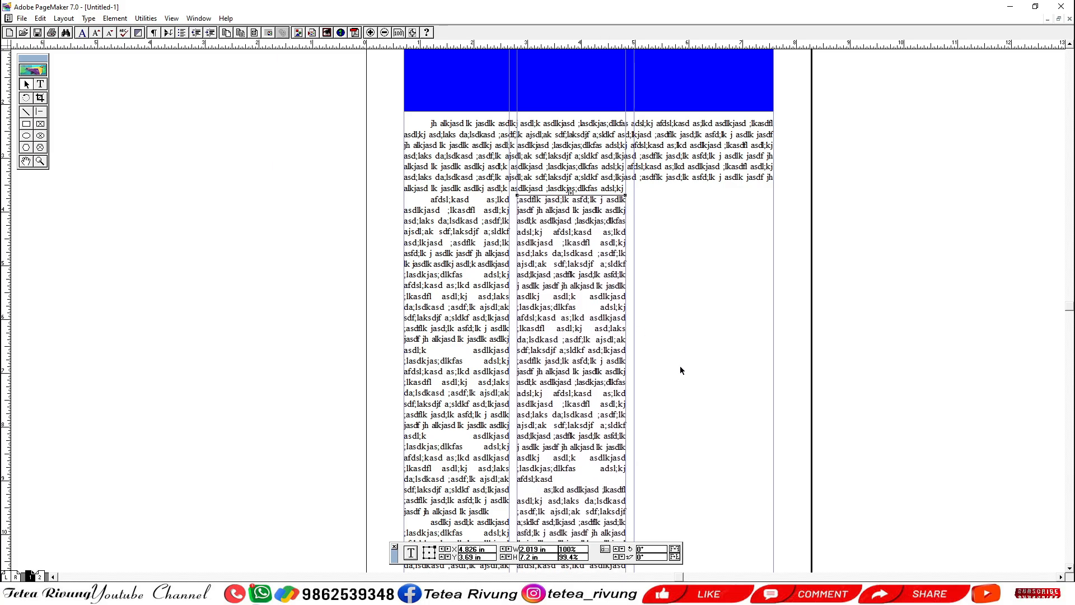
pyautogui.scroll(-5, 680, 365)
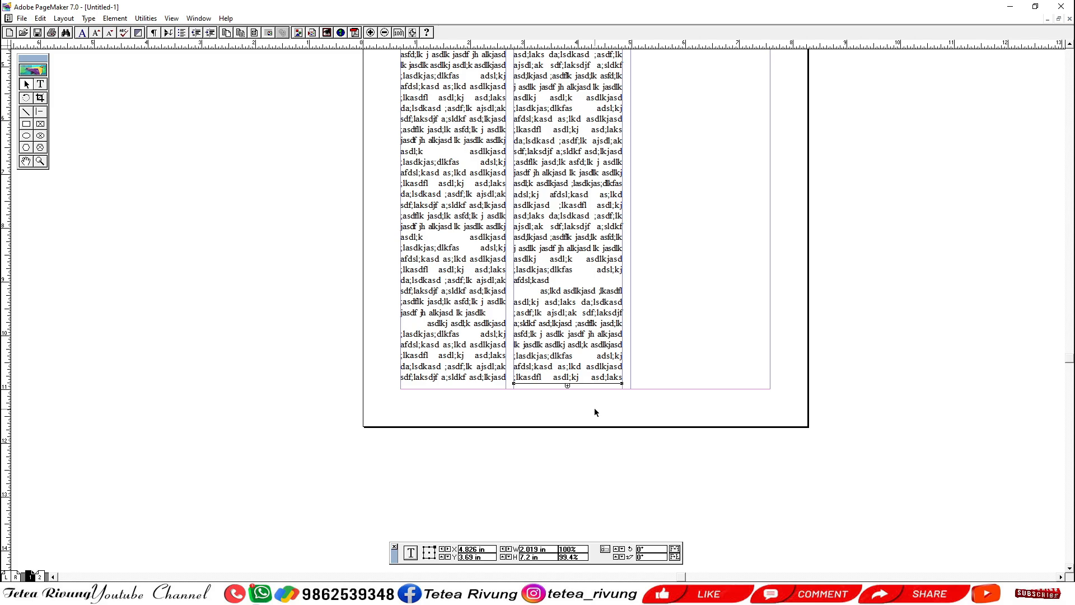
# - On page 2, lengthen the first-column text block to about 8.4 in to even out the column ends
pyautogui.press('pagedown')
pyautogui.moveTo(593, 408); pyautogui.dragTo(605, 305)
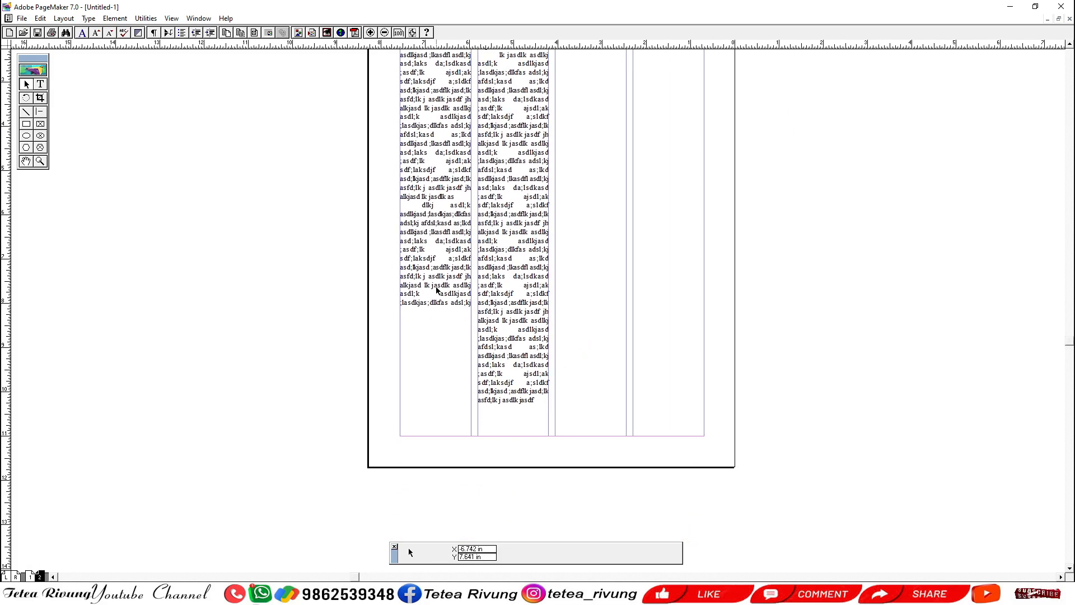
pyautogui.click(434, 302)
pyautogui.moveTo(435, 309); pyautogui.dragTo(438, 363)
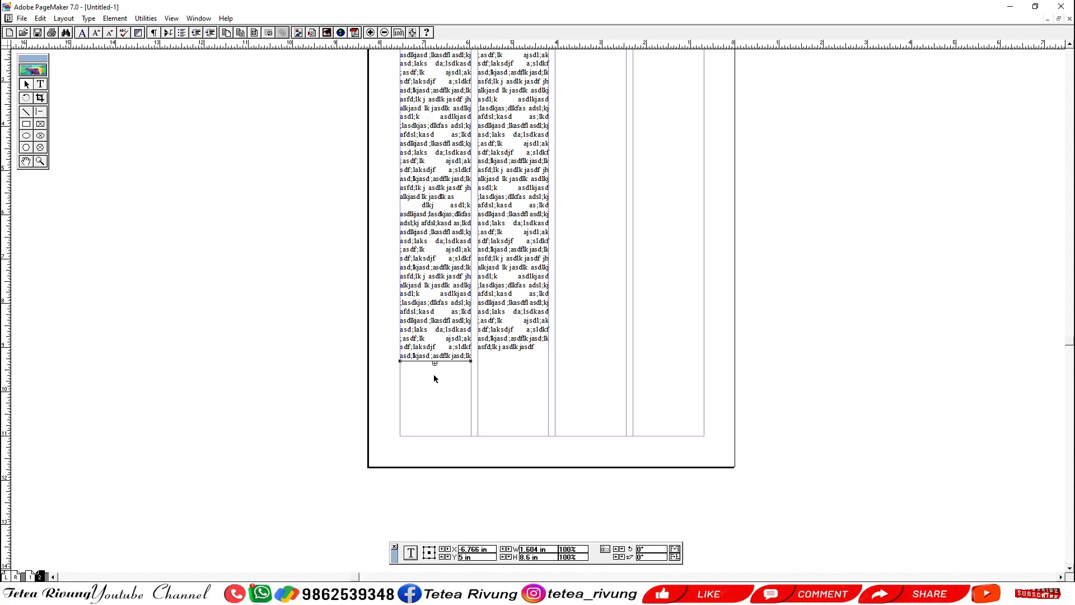
pyautogui.hotkey('shift', 'alt', 'F1')
pyautogui.keyDown('ctrl'); pyautogui.keyDown('alt'); pyautogui.click(448, 342); pyautogui.keyUp('alt'); pyautogui.keyUp('ctrl')
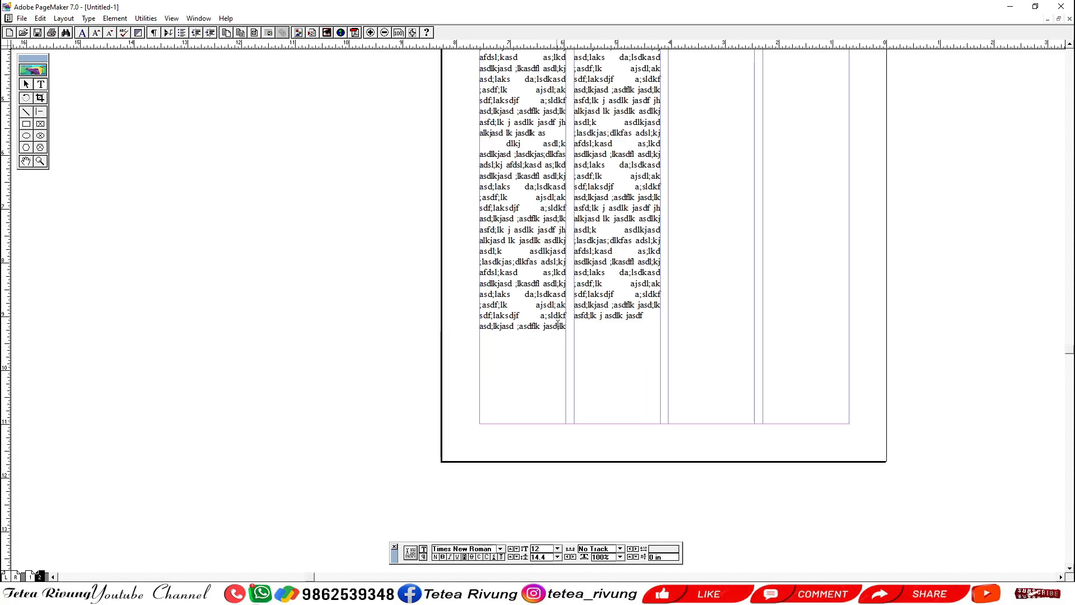
pyautogui.click(549, 295)
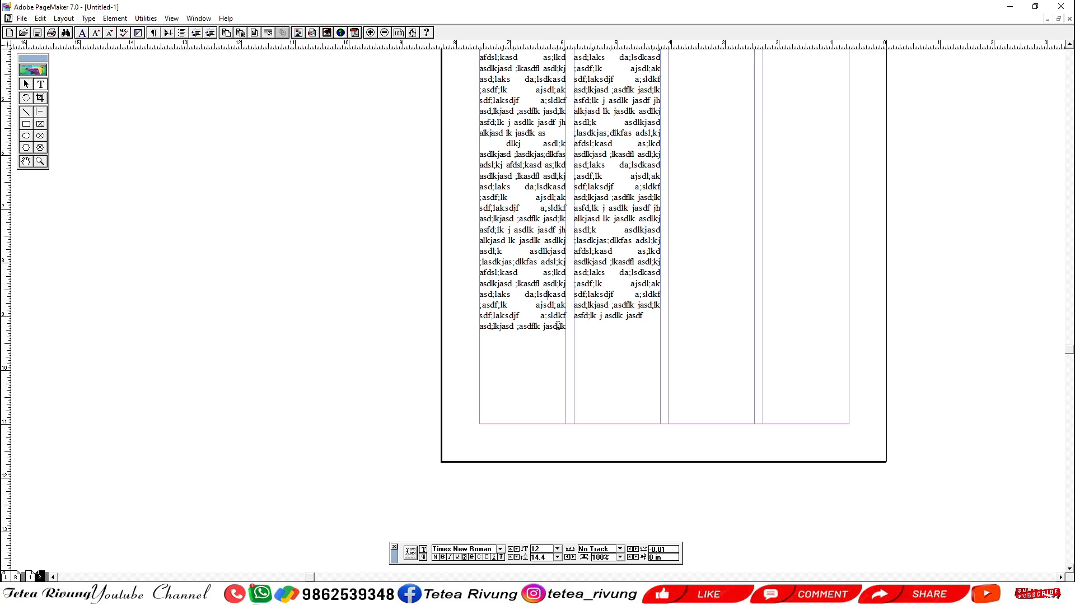
pyautogui.hotkey('shift', 'F1')
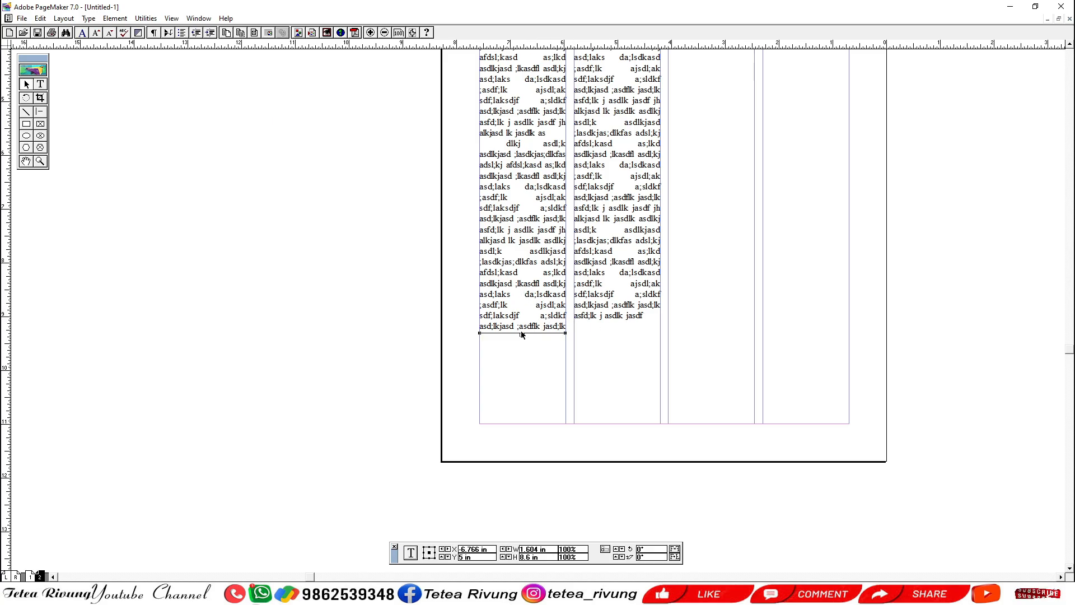
pyautogui.click(522, 330)
pyautogui.moveTo(522, 331); pyautogui.dragTo(522, 327)
# - Set the kerning of page 2's second-column text, from the indented paragraph to the end, to 0
pyautogui.hotkey('shift', 'alt', 'F1')
pyautogui.moveTo(650, 330); pyautogui.dragTo(577, 157)
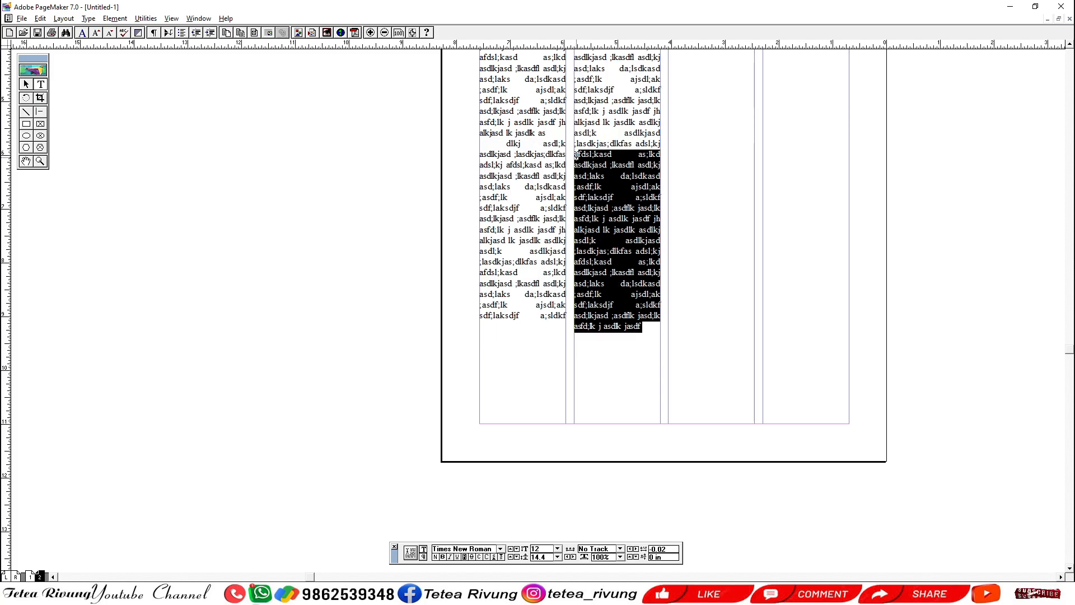
pyautogui.hotkey('ctrl', '0')
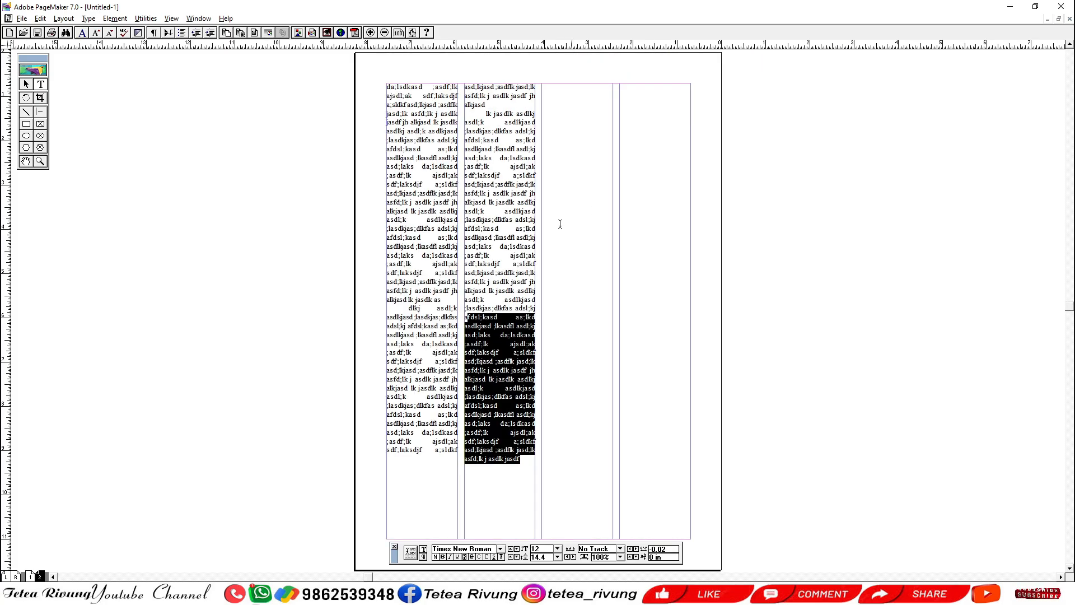
pyautogui.keyDown('shift'); pyautogui.click(485, 111); pyautogui.keyUp('shift')
pyautogui.hotkey('ctrl', 'alt', 'Left')
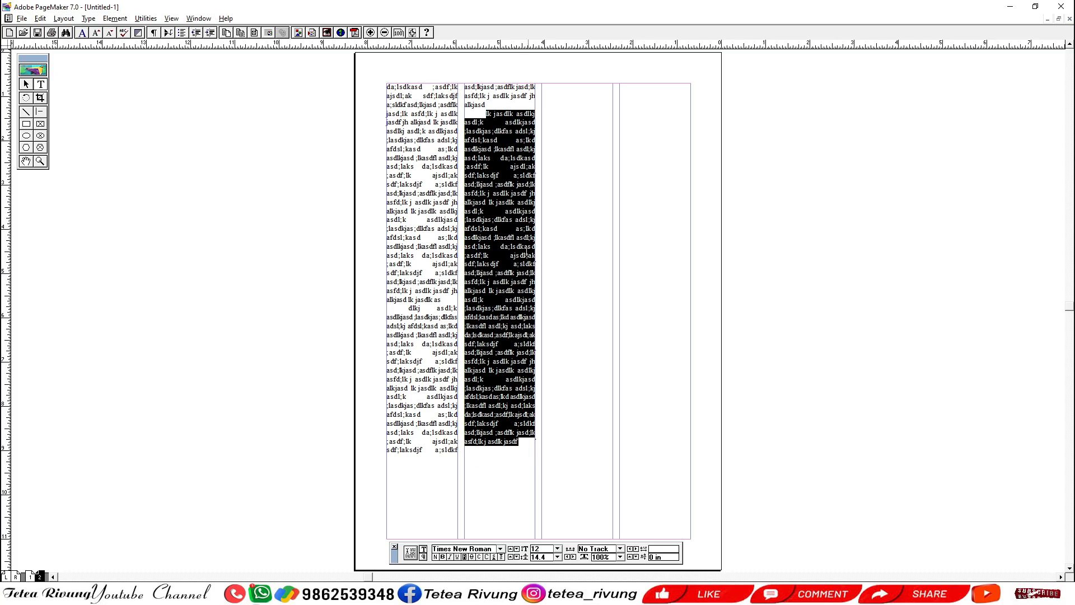
pyautogui.click(661, 549)
pyautogui.write('0')
pyautogui.press('Return')
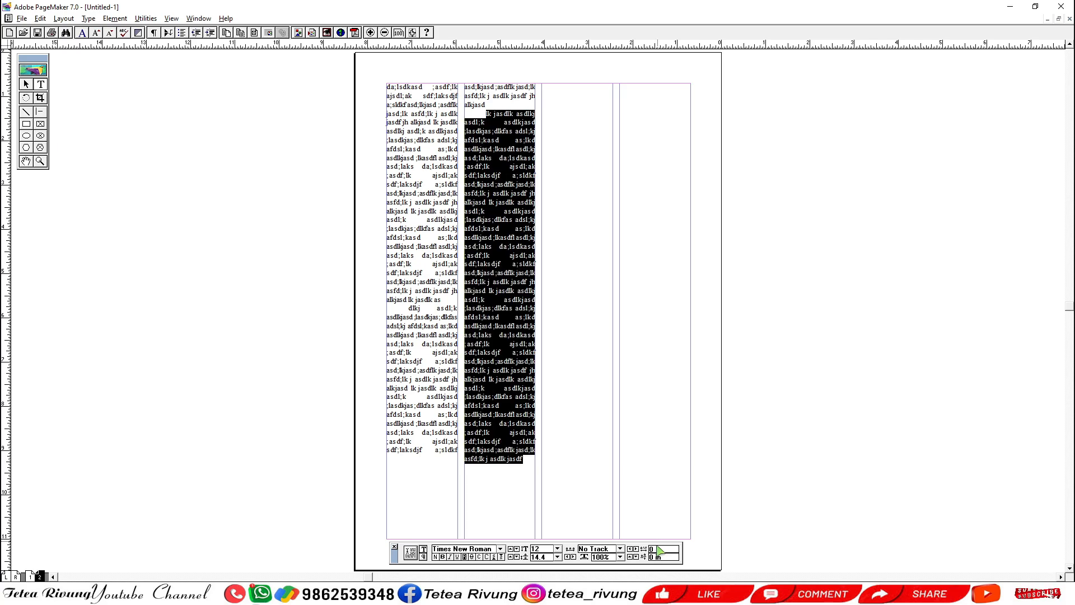
# - Select the entire story from page 2's first column and set its kerning to 0
pyautogui.press('F9')
pyautogui.click(434, 370)
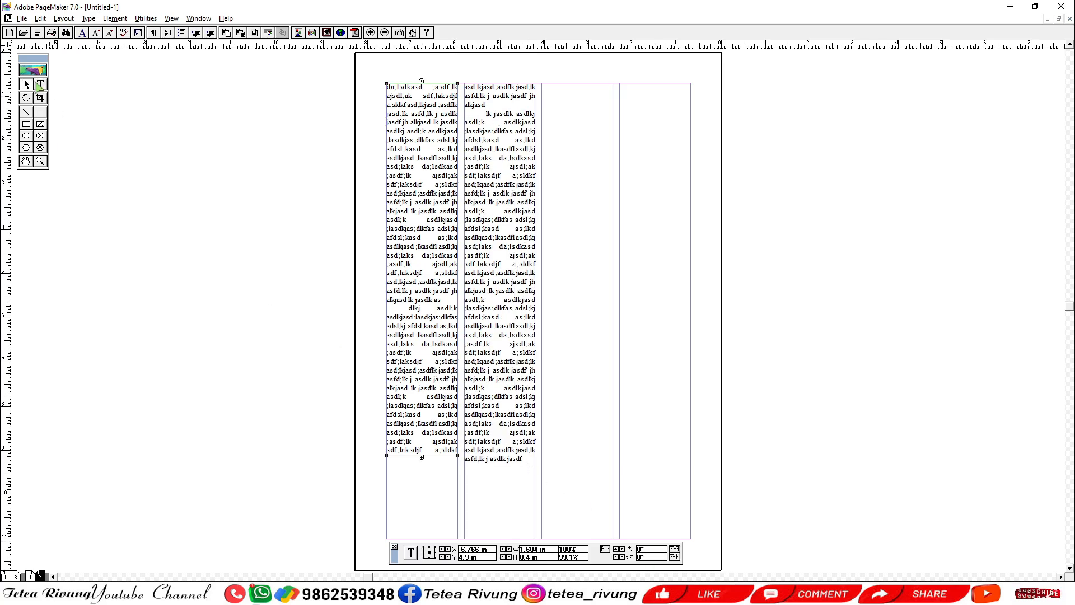
pyautogui.click(40, 84)
pyautogui.click(407, 312)
pyautogui.hotkey('ctrl', 'a')
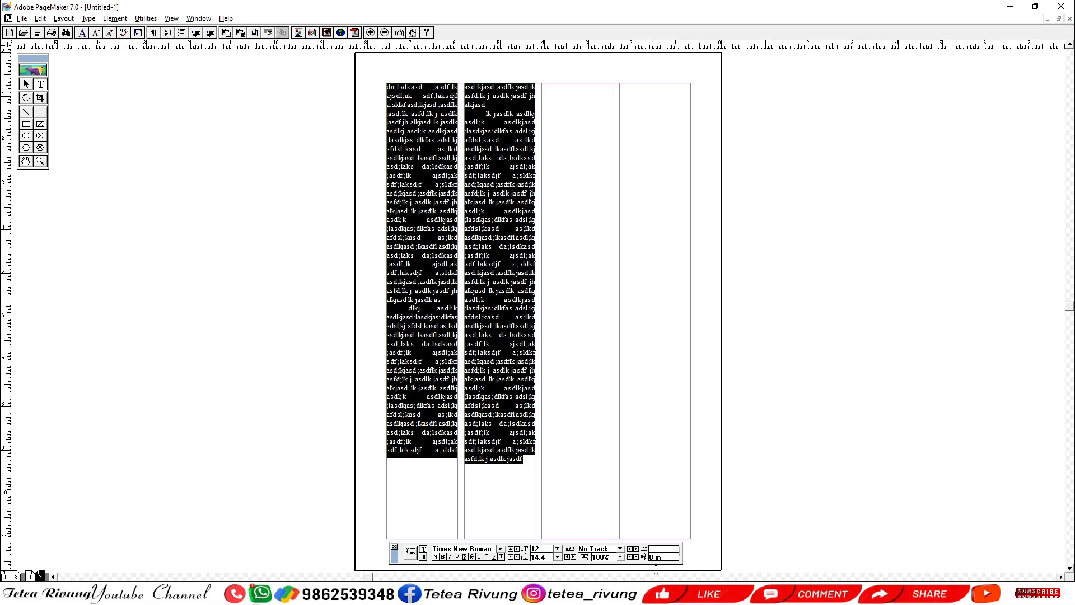
pyautogui.click(671, 550)
pyautogui.write('0')
pyautogui.press('Return')
# - Extend page 2's first-column text block to a height of about 9 in
pyautogui.press('F9')
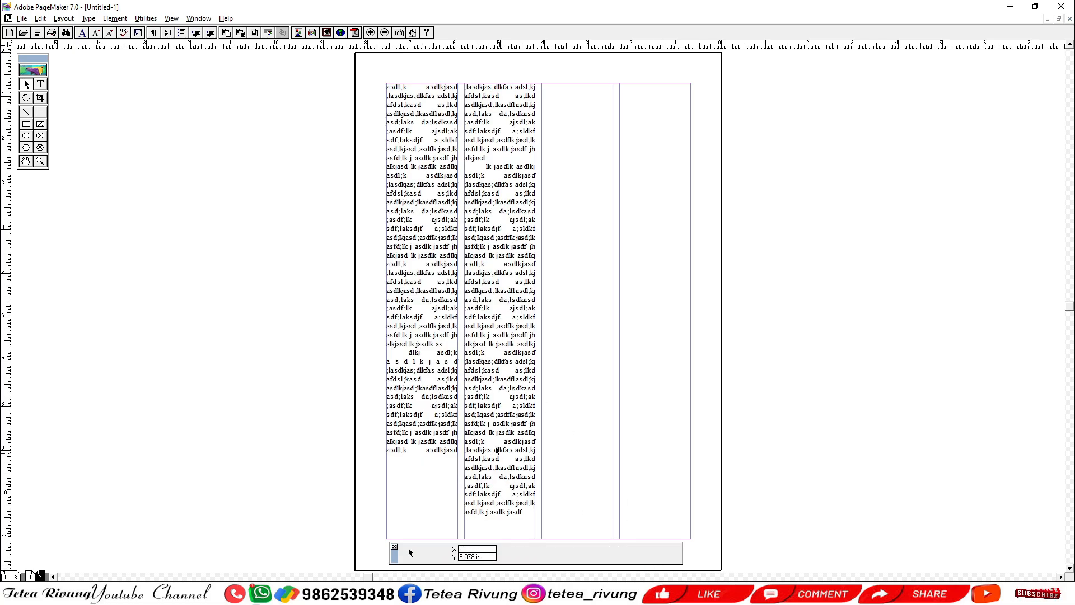
pyautogui.click(431, 451)
pyautogui.moveTo(421, 455); pyautogui.dragTo(422, 484)
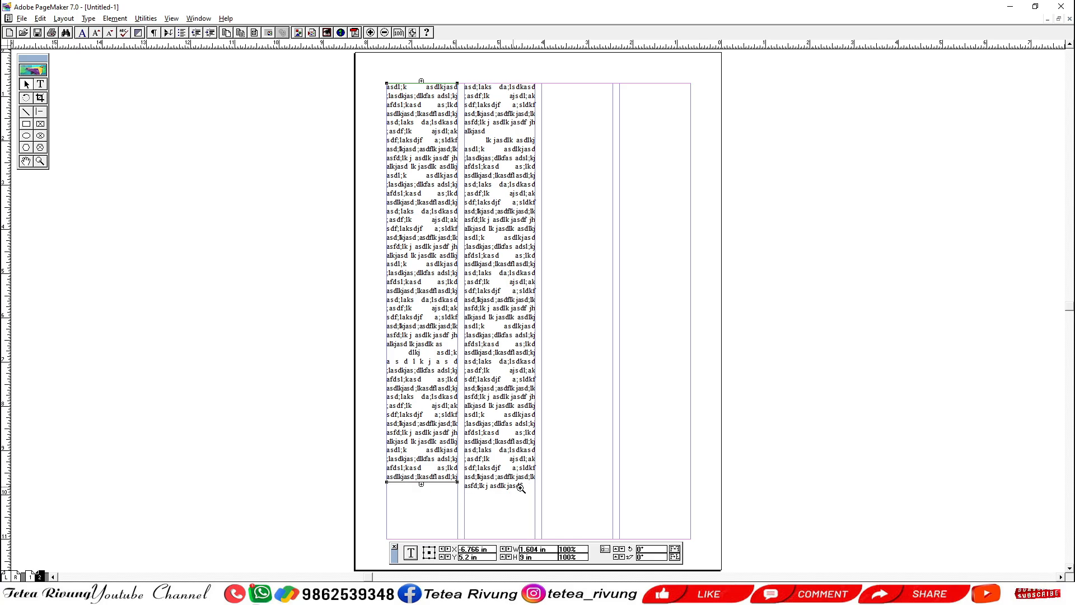
# - Tighten the kerning of the last five lines in page 2's second column to -0.03
pyautogui.press('F9')
pyautogui.moveTo(524, 487); pyautogui.dragTo(481, 450)
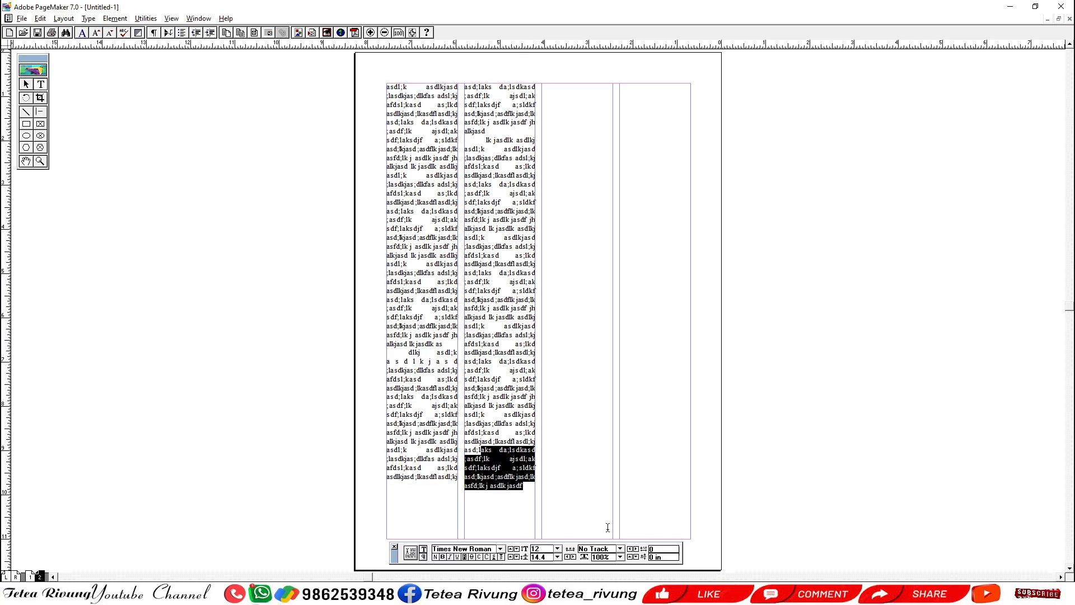
pyautogui.click(631, 549)
pyautogui.click(631, 549)
pyautogui.click(632, 549)
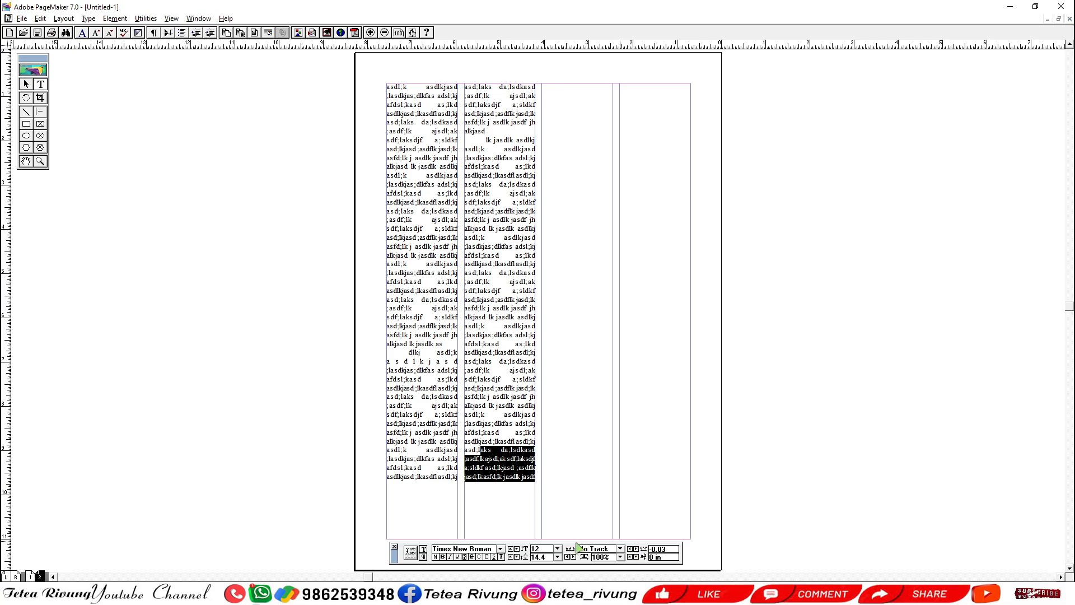
# - Widen page 2's third column by about 0.2 in by moving the last pair of column guides
pyautogui.press('F9')
pyautogui.keyDown('ctrl'); pyautogui.keyDown('alt'); pyautogui.click(490, 491); pyautogui.keyUp('alt'); pyautogui.keyUp('ctrl')
pyautogui.moveTo(546, 388); pyautogui.dragTo(526, 446)
pyautogui.moveTo(301, 401); pyautogui.dragTo(665, 258)
pyautogui.keyDown('ctrl'); pyautogui.keyDown('alt'); pyautogui.click(611, 367); pyautogui.keyUp('alt'); pyautogui.keyUp('ctrl')
pyautogui.moveTo(550, 186); pyautogui.dragTo(523, 393)
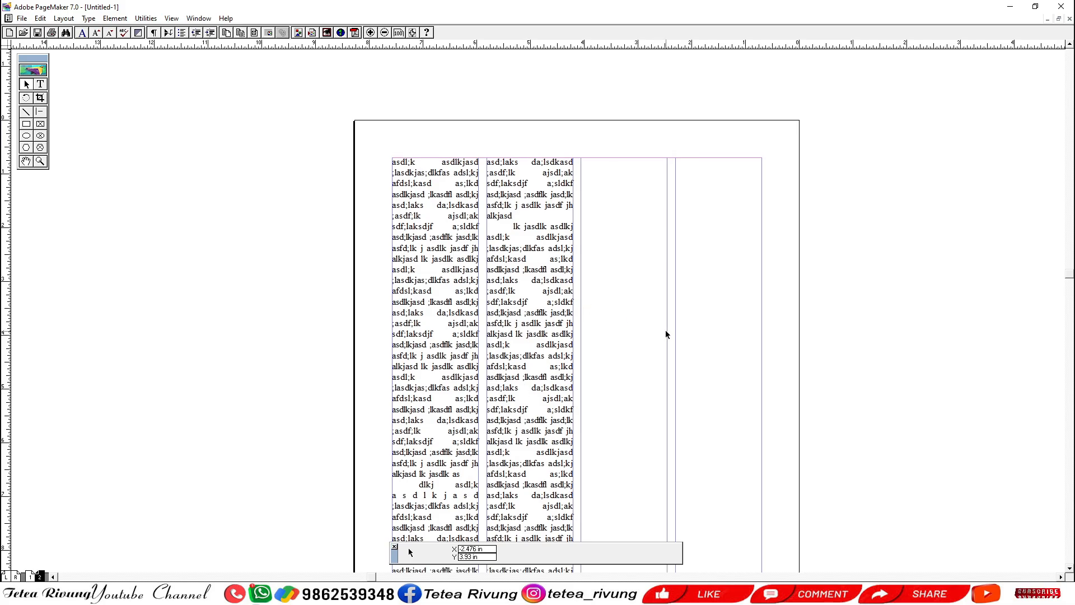
pyautogui.moveTo(668, 334); pyautogui.dragTo(687, 368)
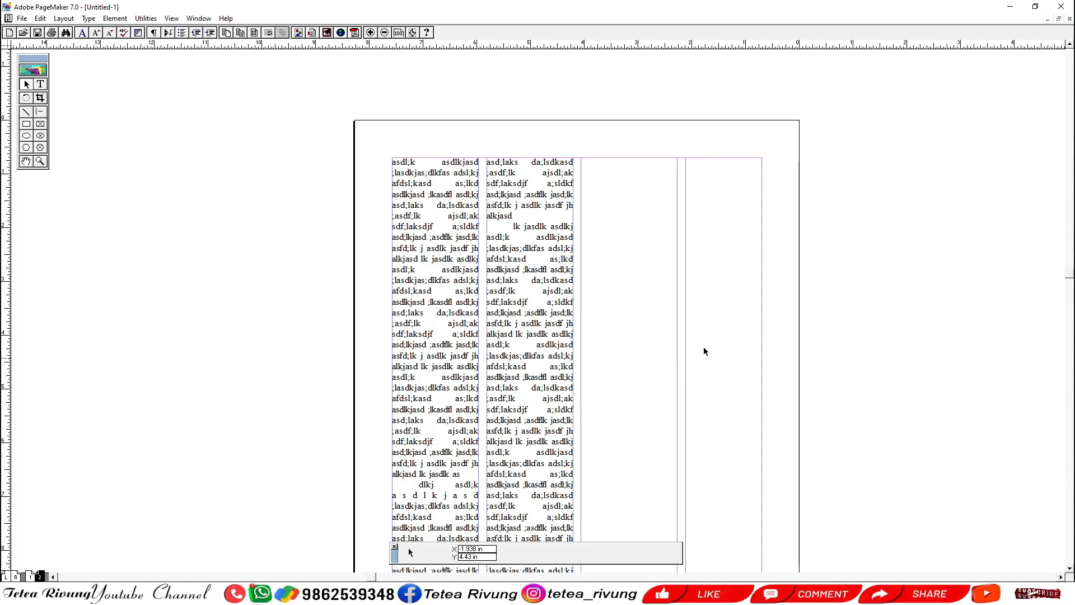
pyautogui.hotkey('ctrl', '0')
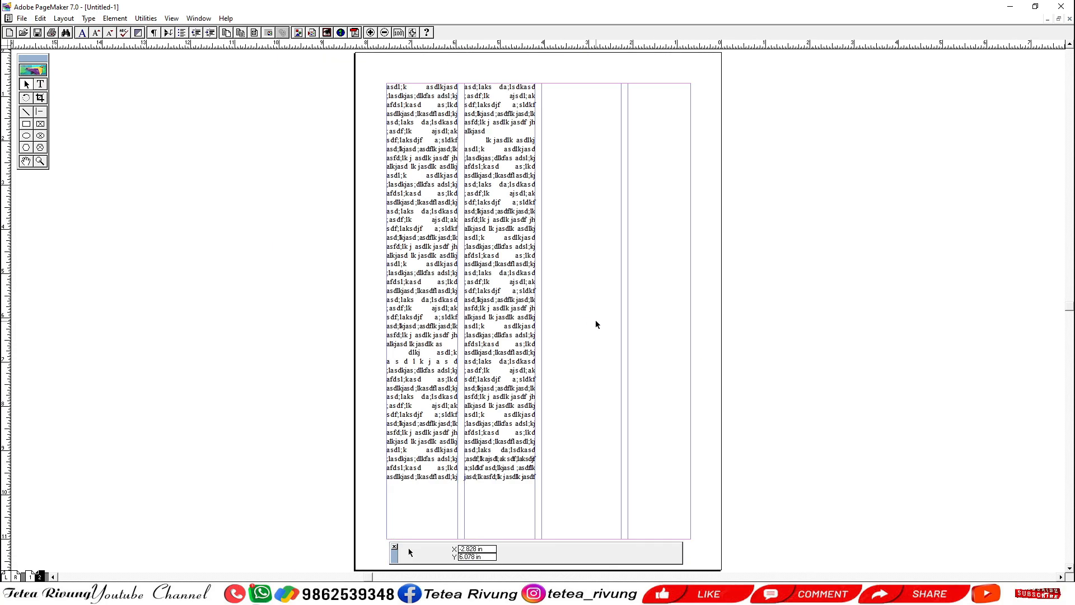
# - Replace the opening letters "jh" of page 1's introductory paragraph with "The"
pyautogui.press('pageup')
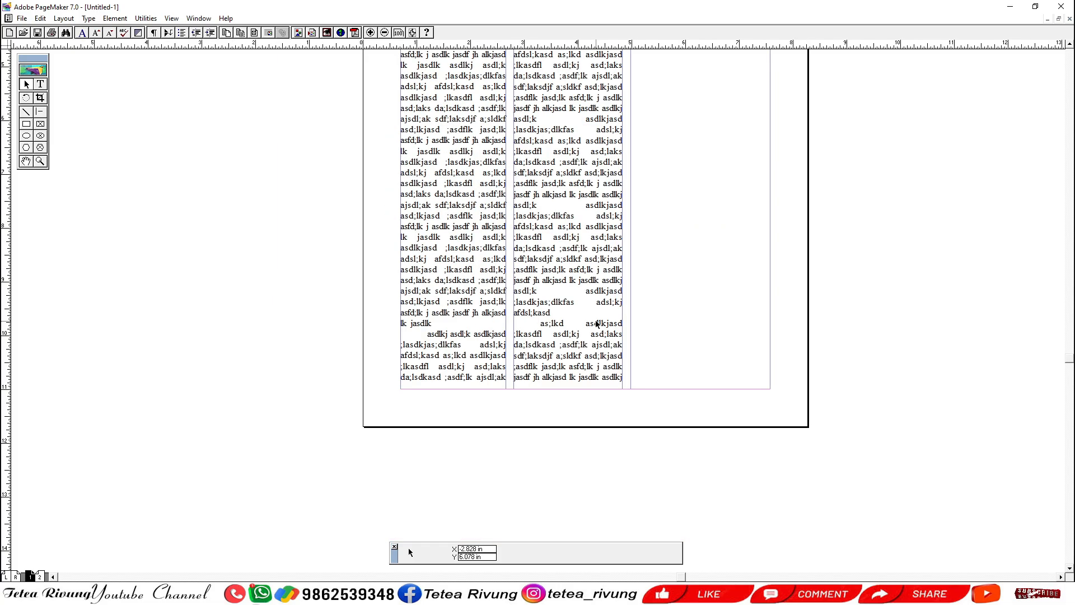
pyautogui.hotkey('ctrl', '0')
pyautogui.moveTo(528, 244); pyautogui.dragTo(532, 296)
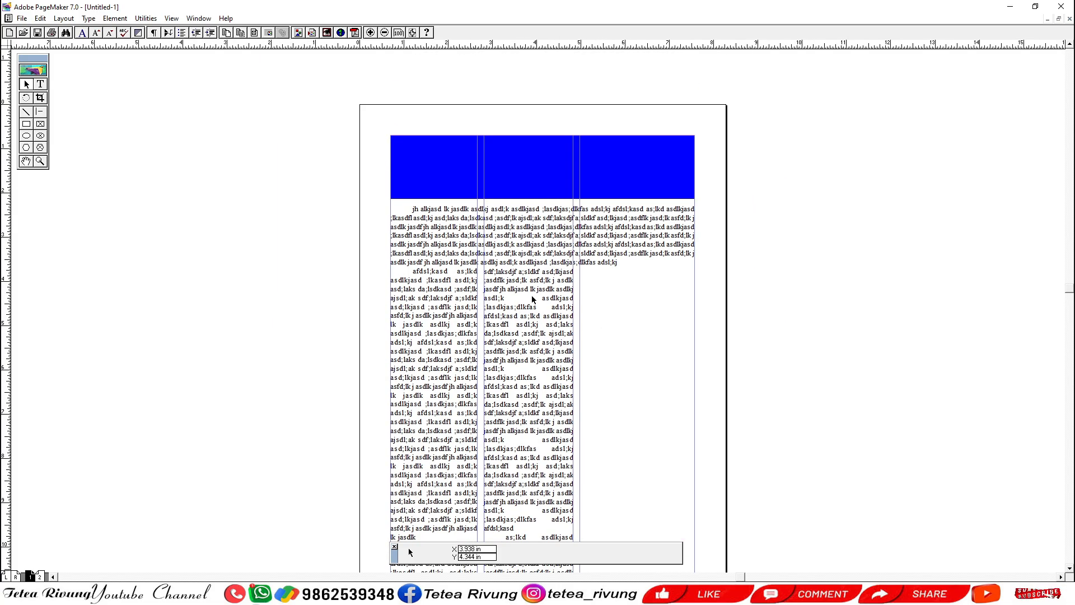
pyautogui.moveTo(343, 171); pyautogui.dragTo(768, 375)
pyautogui.moveTo(535, 325); pyautogui.dragTo(616, 282)
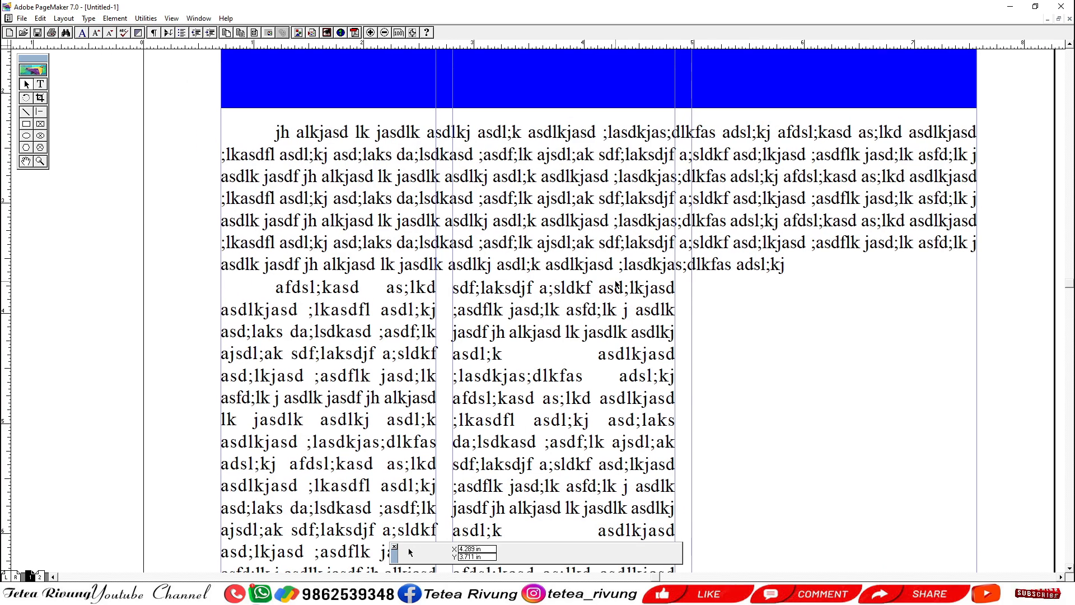
pyautogui.click(41, 84)
pyautogui.click(281, 133)
pyautogui.hotkey('shift', 'Left')
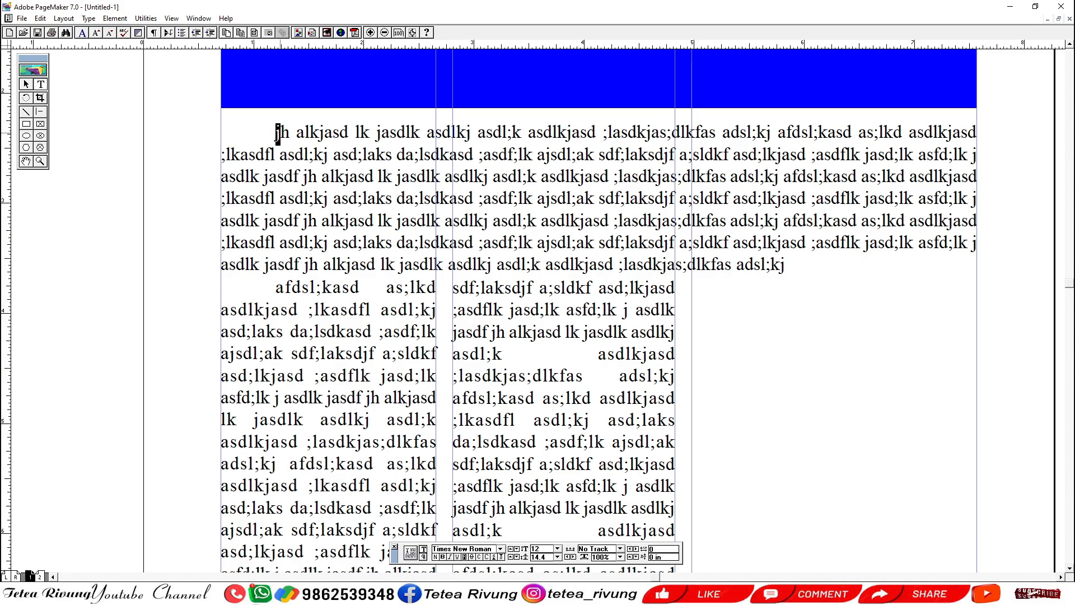
pyautogui.write('Th')
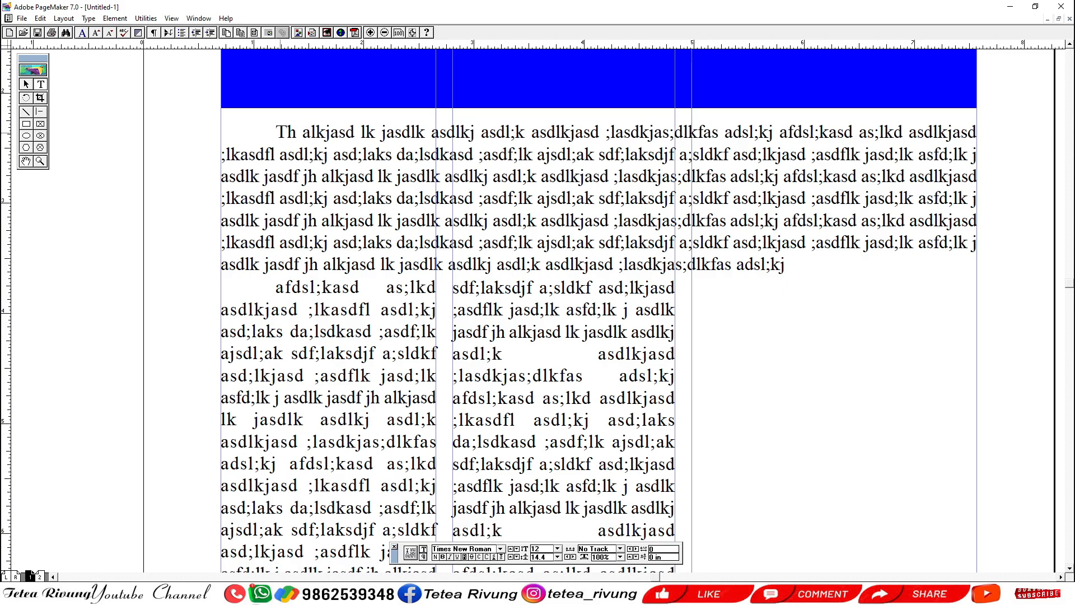
pyautogui.write('e')
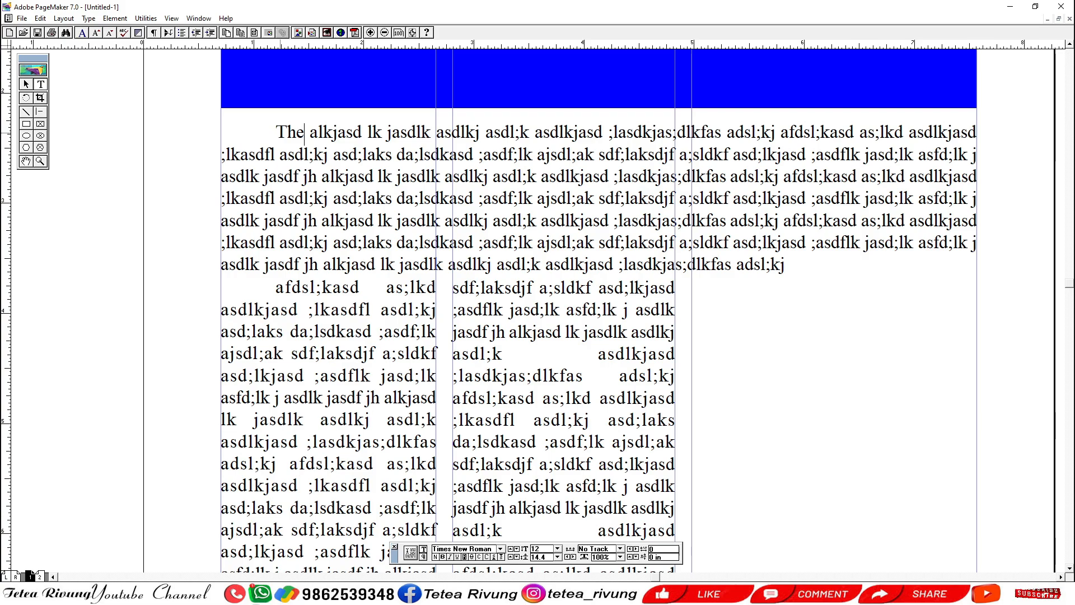
# - Remove the indent before "The" so page 1's introductory paragraph starts flush with the margin
pyautogui.press('Left')
pyautogui.press('Left')
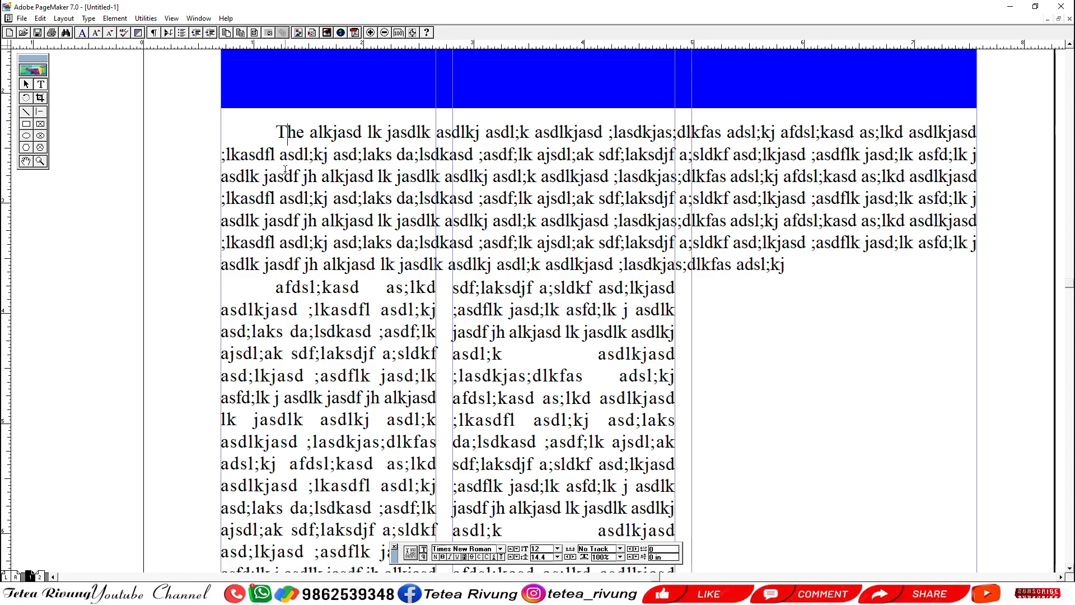
pyautogui.press('Left')
pyautogui.press('BackSpace')
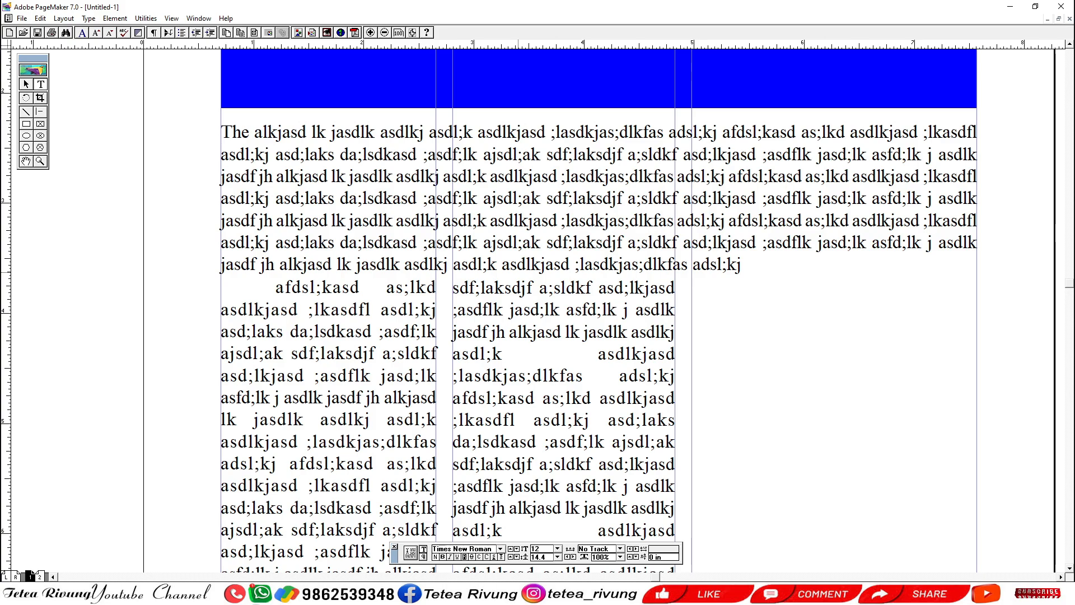
pyautogui.hotkey('shift', 'Right')
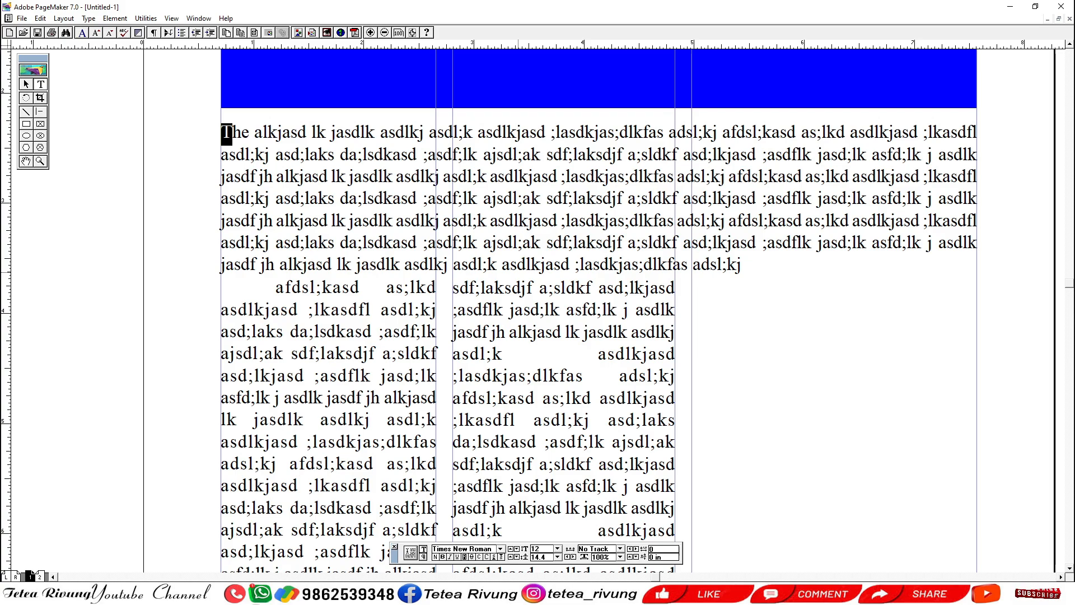
pyautogui.click(263, 137)
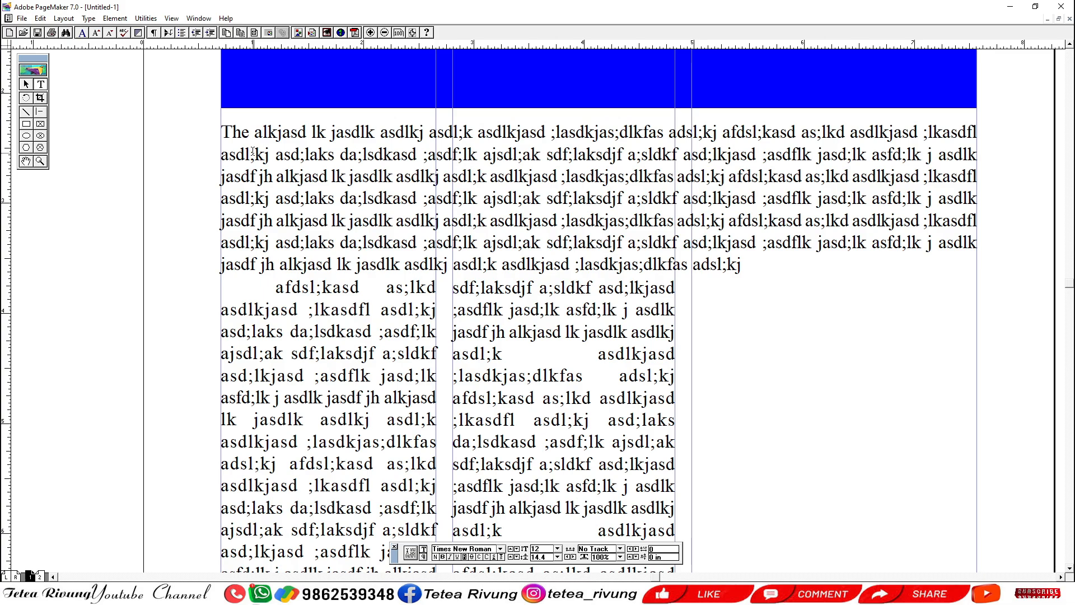
# - Select the opening letter "T" of page 1's introductory paragraph and open the Drop cap plug-in for it
pyautogui.click(233, 131)
pyautogui.moveTo(233, 132); pyautogui.dragTo(227, 133)
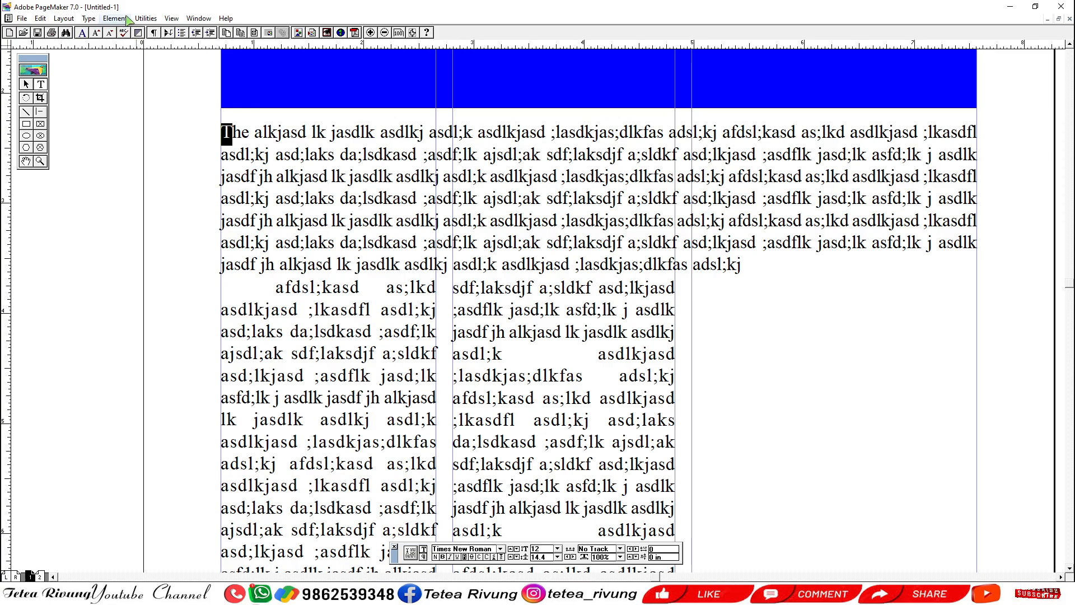
pyautogui.click(147, 18)
pyautogui.moveTo(152, 33)
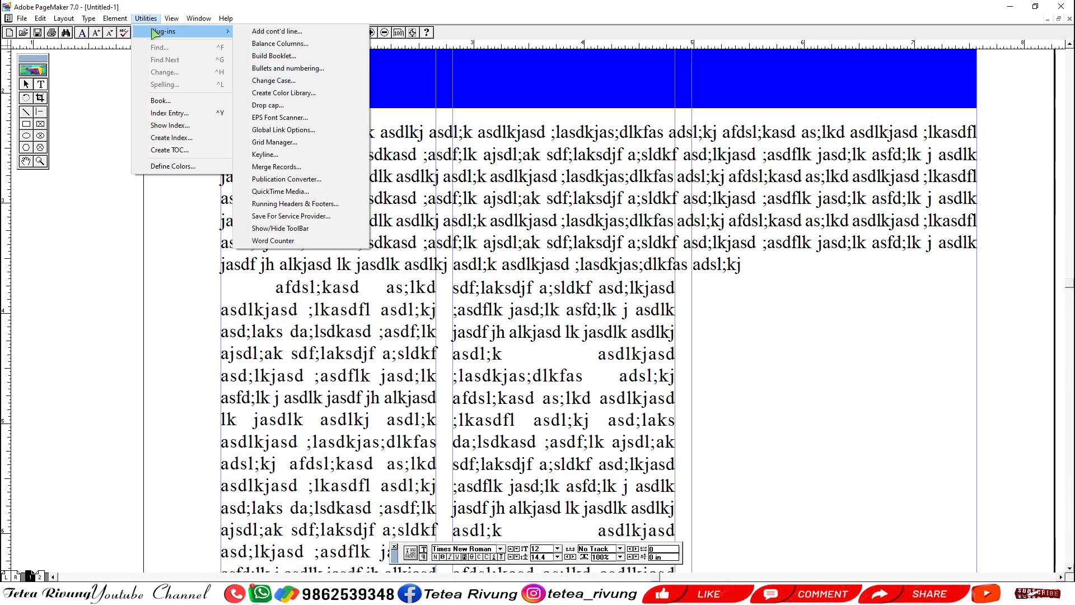
pyautogui.click(294, 112)
pyautogui.click(686, 261)
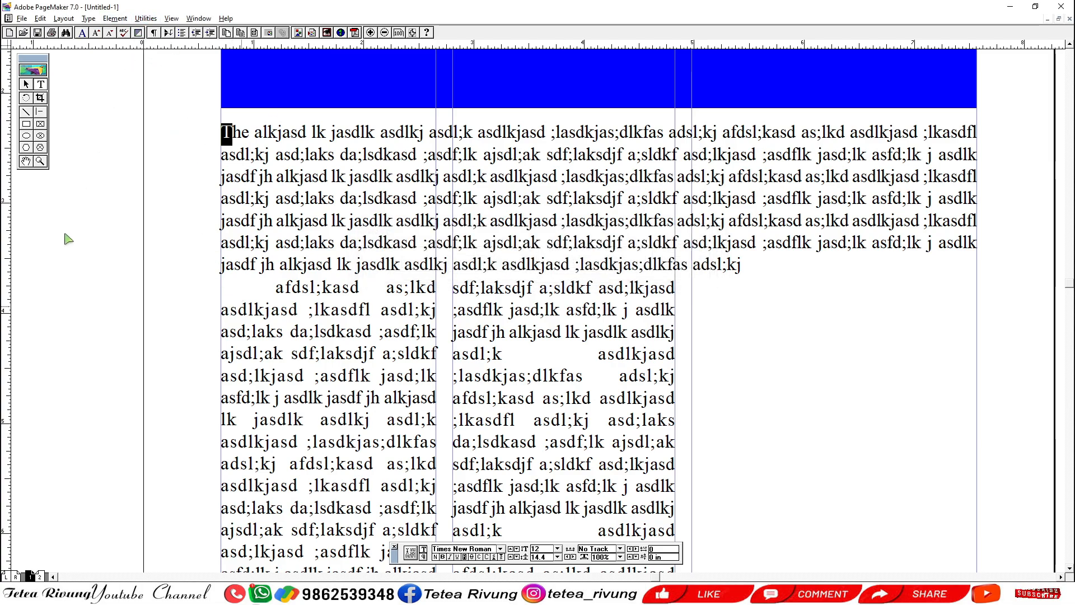
pyautogui.hotkey('alt', 'u')
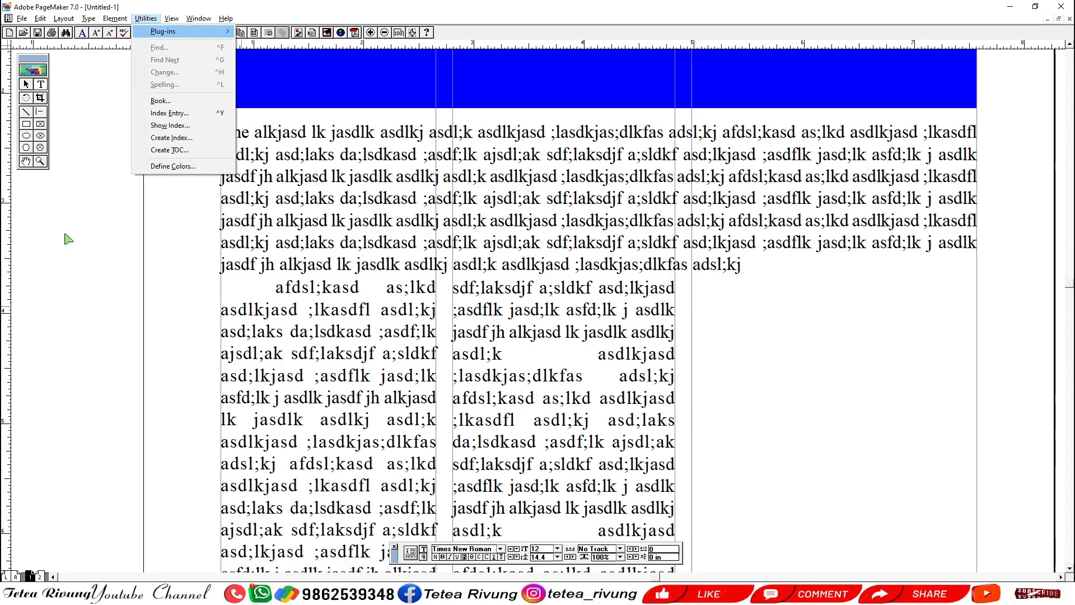
pyautogui.press('Right')
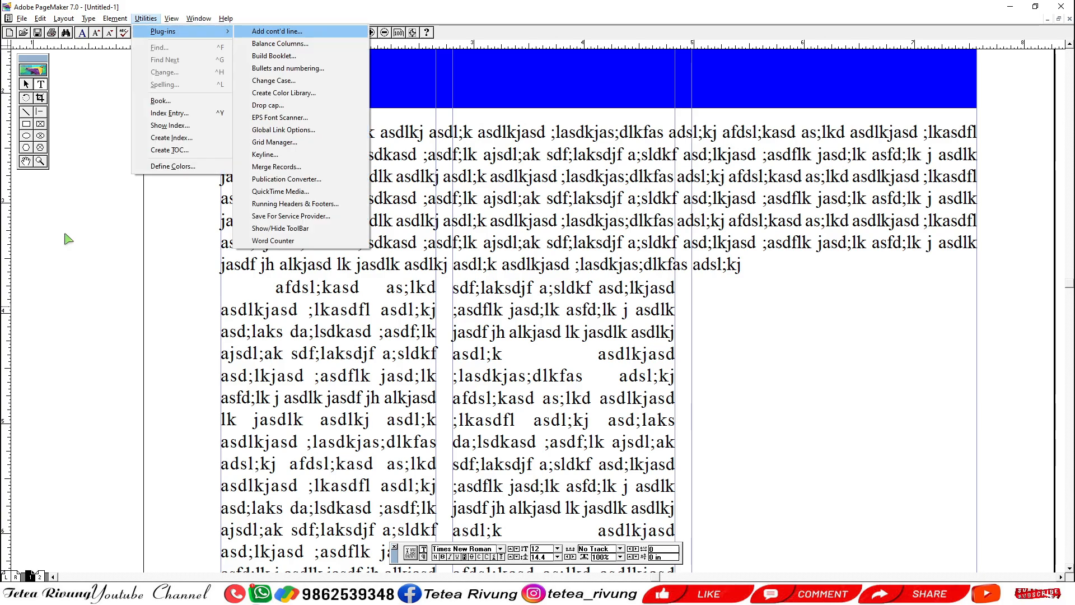
pyautogui.click(266, 110)
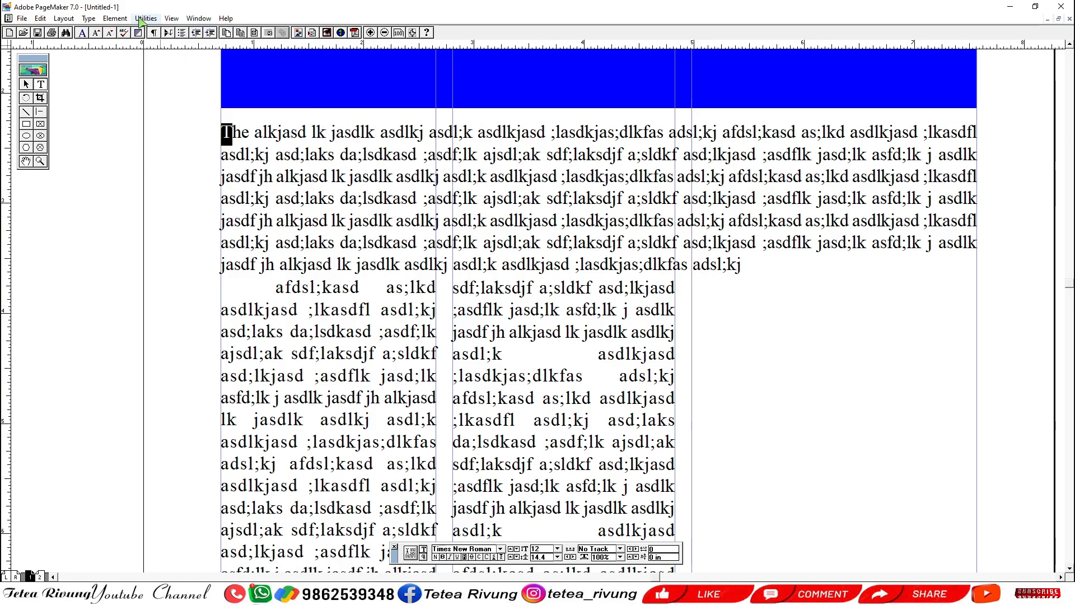
pyautogui.hotkey('alt', 'u')
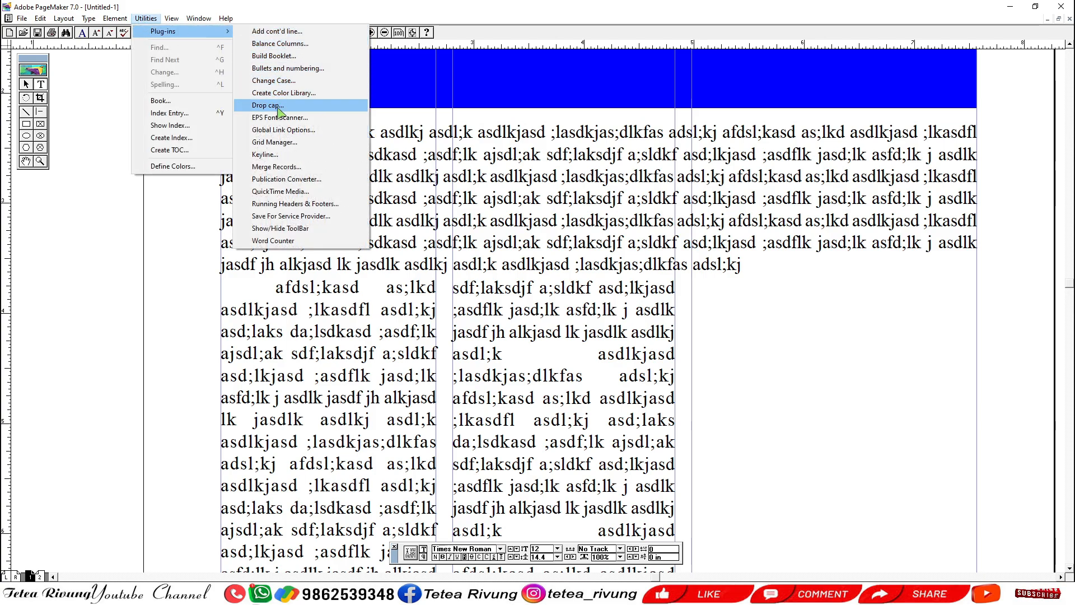
pyautogui.click(278, 110)
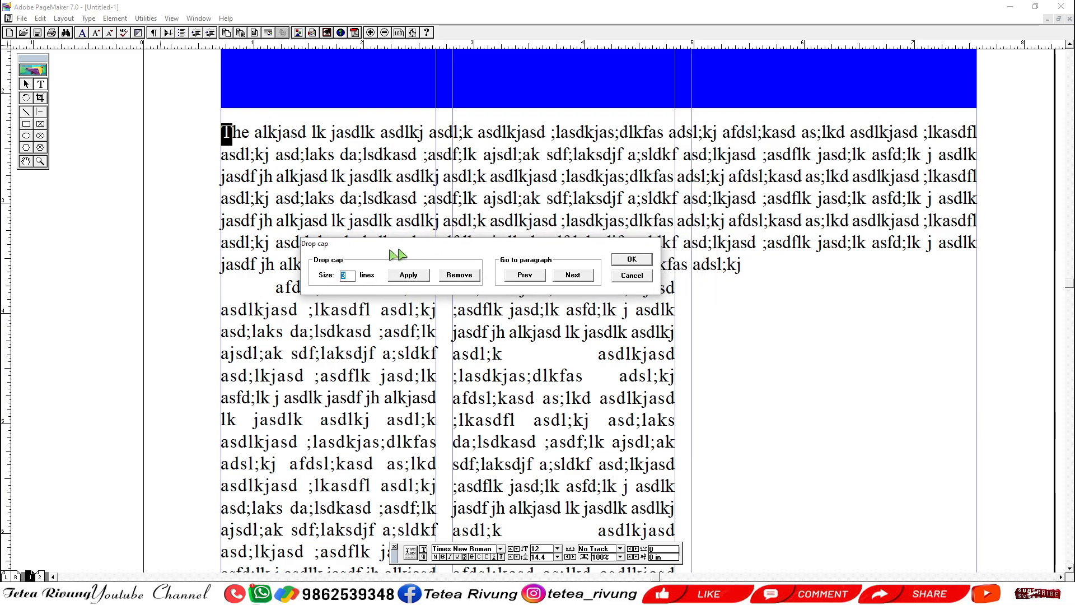
# - Apply a 2-line drop cap to the introductory paragraph's opening letter and close the plug-in dialog
pyautogui.moveTo(397, 255); pyautogui.dragTo(418, 238)
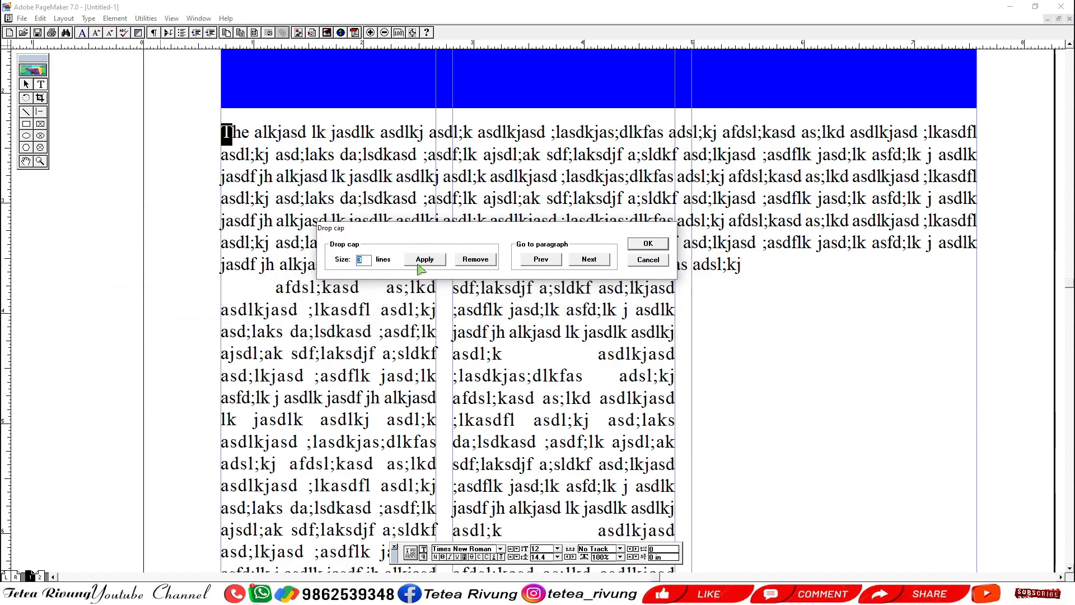
pyautogui.doubleClick(361, 259)
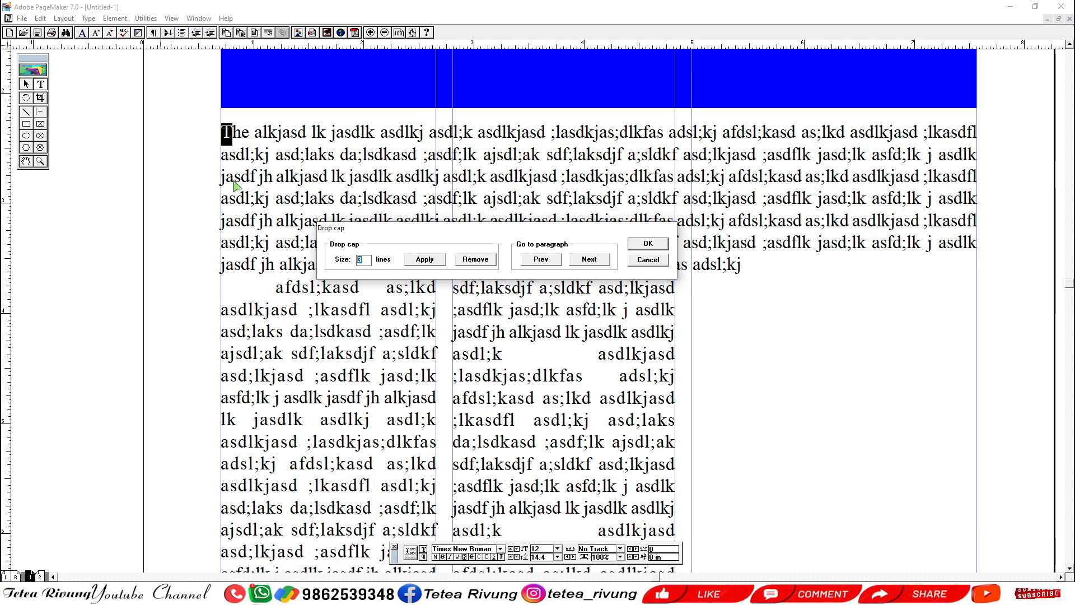
pyautogui.write('2')
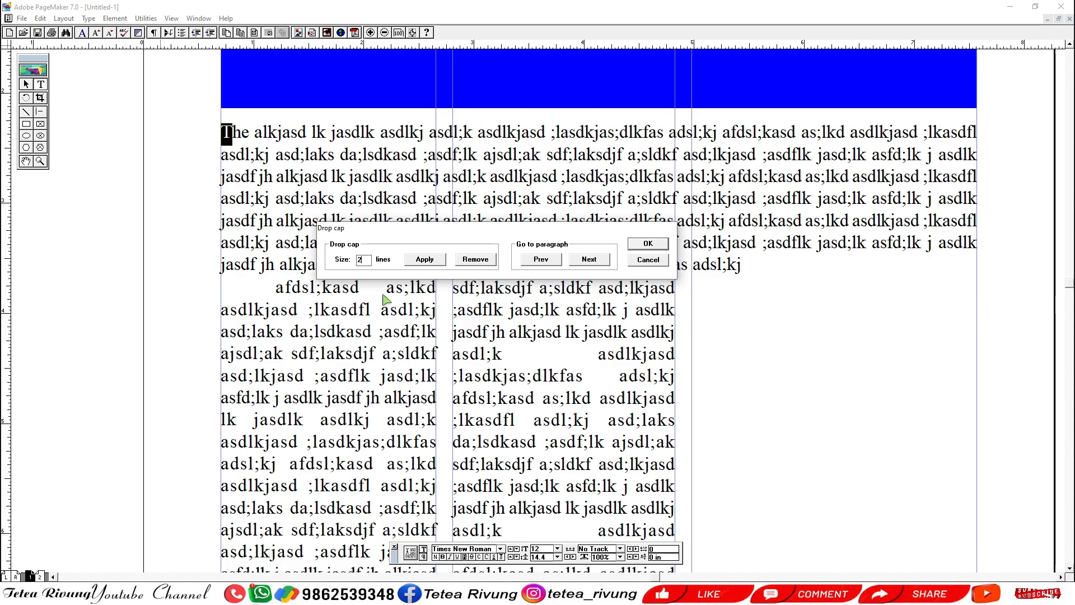
pyautogui.doubleClick(359, 258)
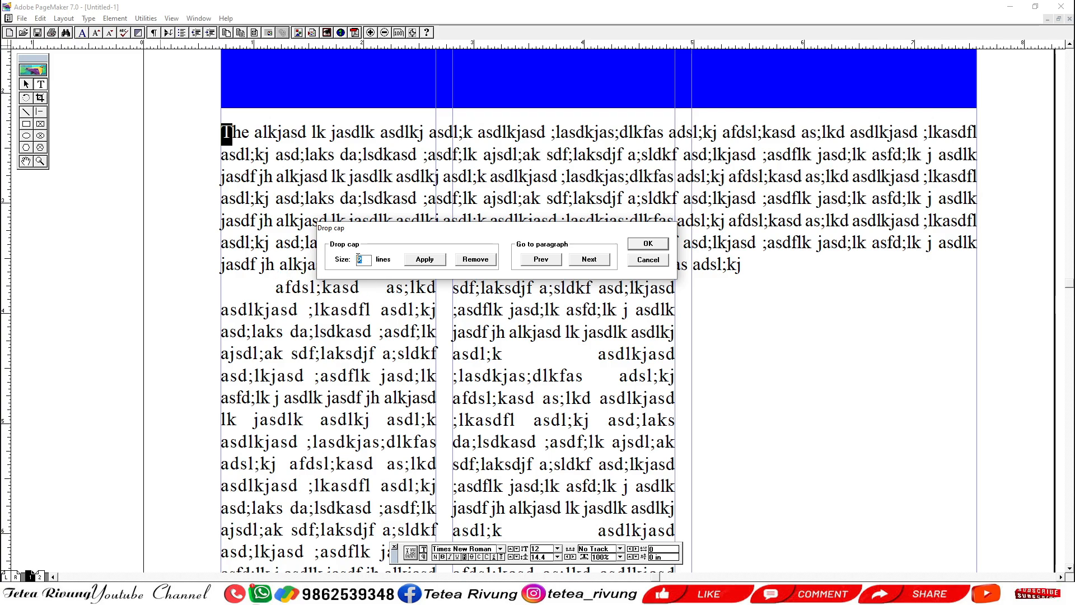
pyautogui.click(424, 261)
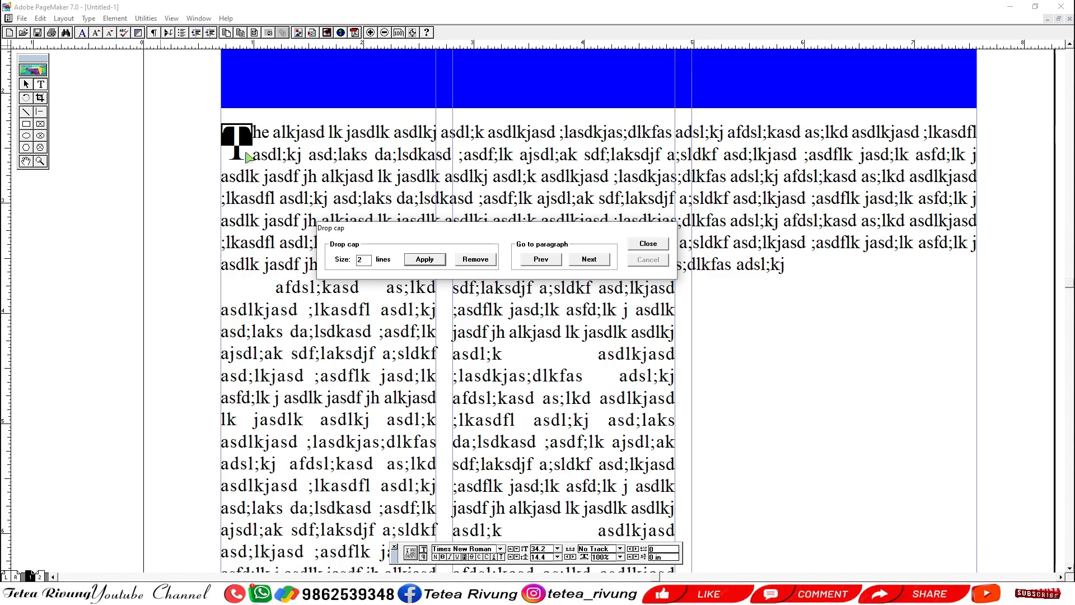
pyautogui.click(646, 247)
pyautogui.click(27, 86)
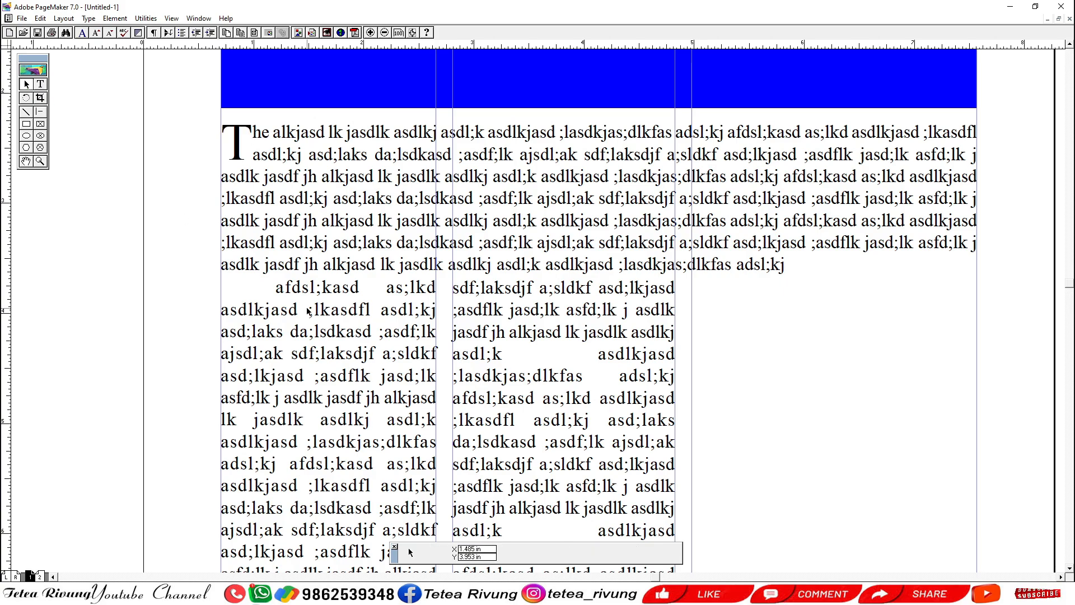
# - Change the font of the drop cap "T" to Deutsch Gothic
pyautogui.click(40, 85)
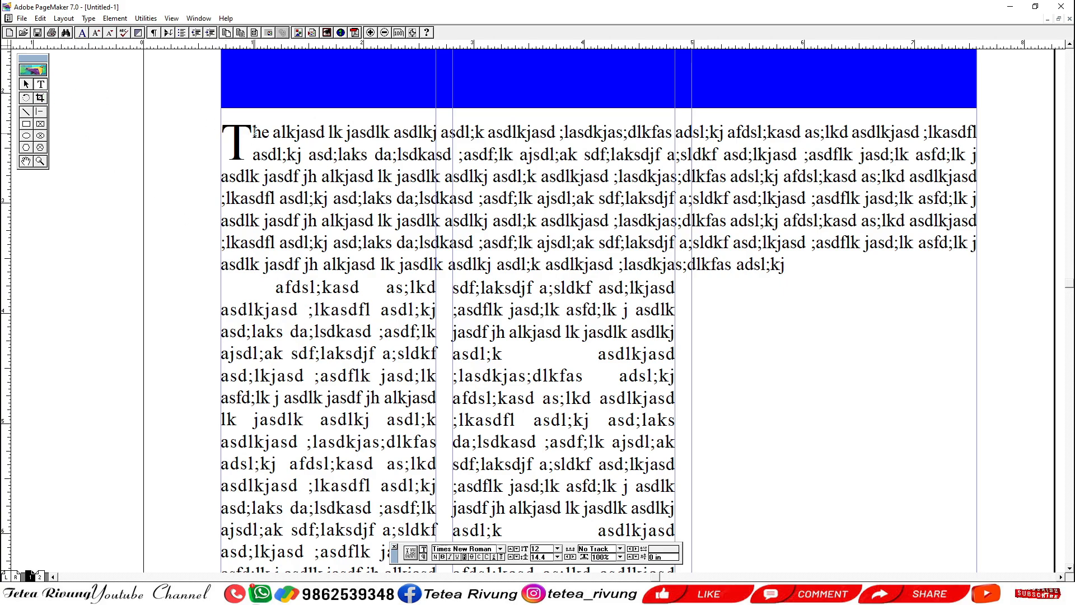
pyautogui.moveTo(255, 132); pyautogui.dragTo(217, 176)
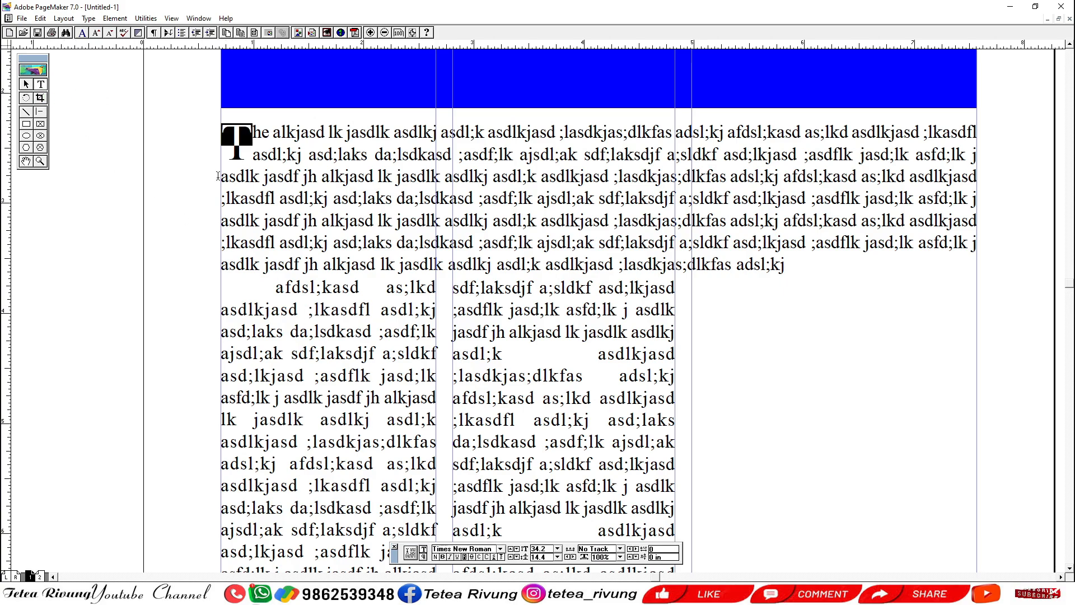
pyautogui.click(500, 549)
pyautogui.write('Dec')
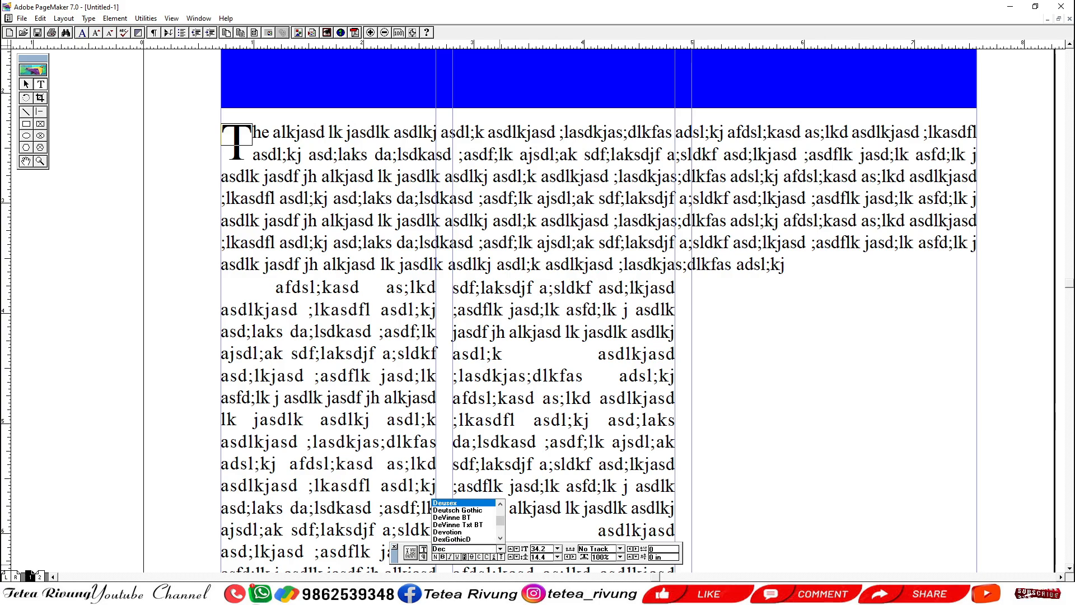
pyautogui.click(464, 510)
pyautogui.click(26, 84)
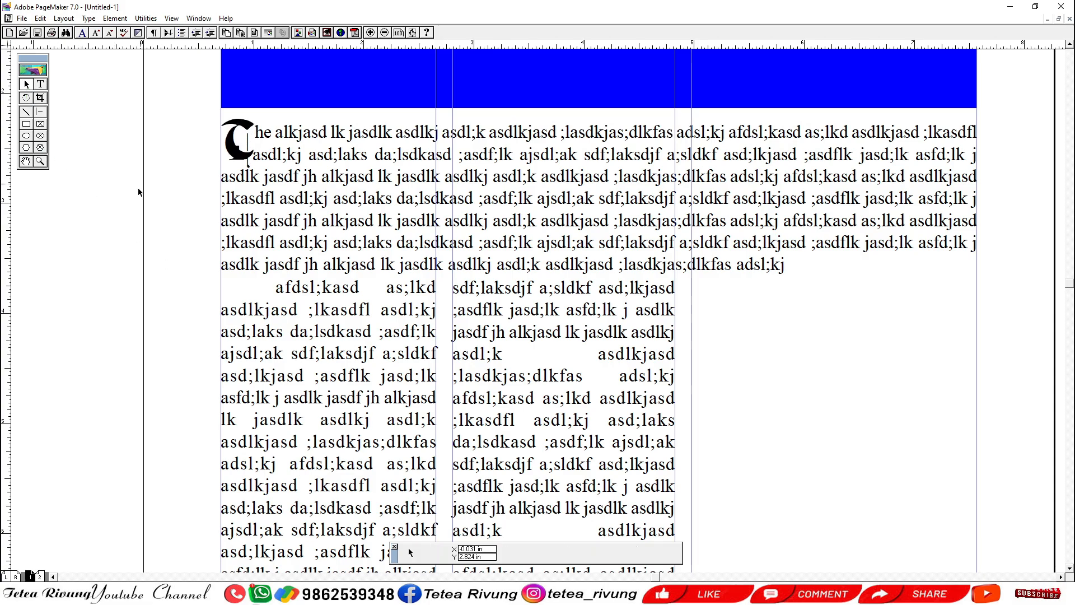
# - Change the font of the drop cap "T" to Britannic Bold
pyautogui.keyDown('ctrl'); pyautogui.keyDown('alt'); pyautogui.click(271, 173); pyautogui.keyUp('alt'); pyautogui.keyUp('ctrl')
pyautogui.keyDown('ctrl'); pyautogui.keyDown('alt'); pyautogui.click(484, 306); pyautogui.keyUp('alt'); pyautogui.keyUp('ctrl')
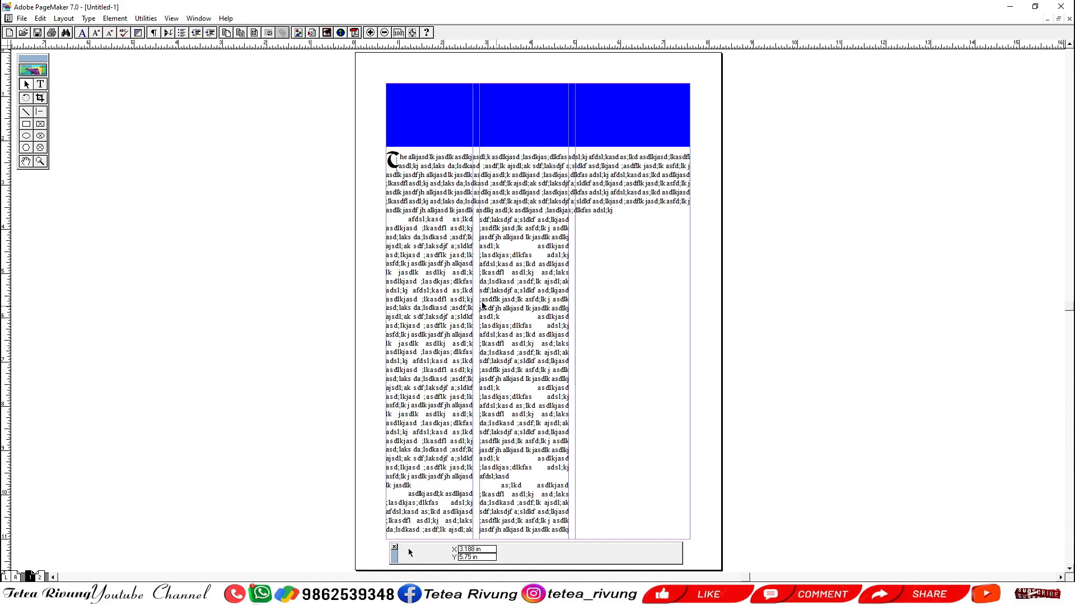
pyautogui.moveTo(355, 132); pyautogui.dragTo(710, 272)
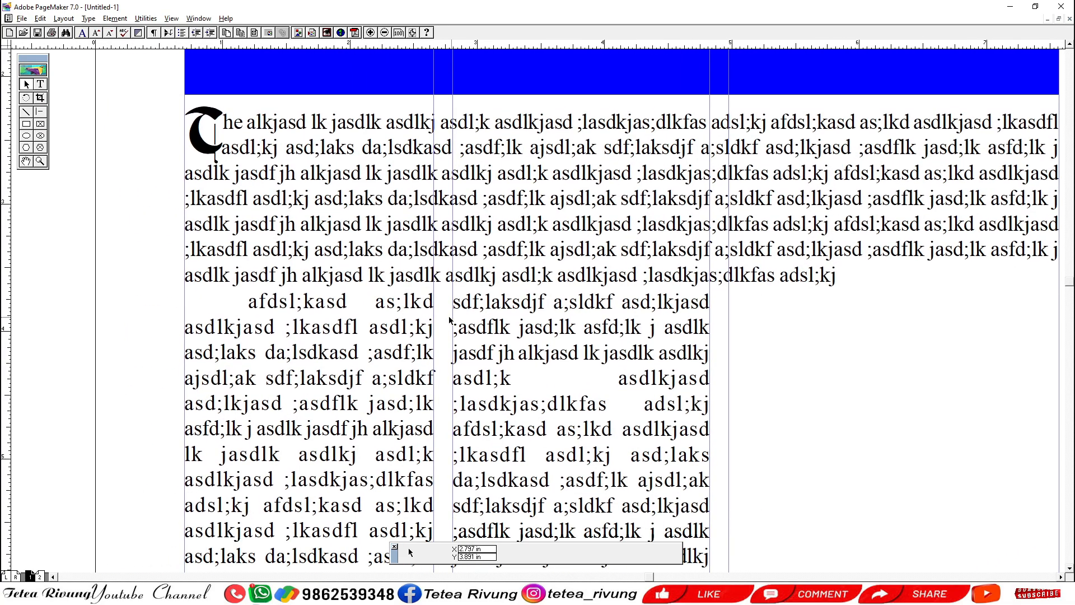
pyautogui.click(41, 84)
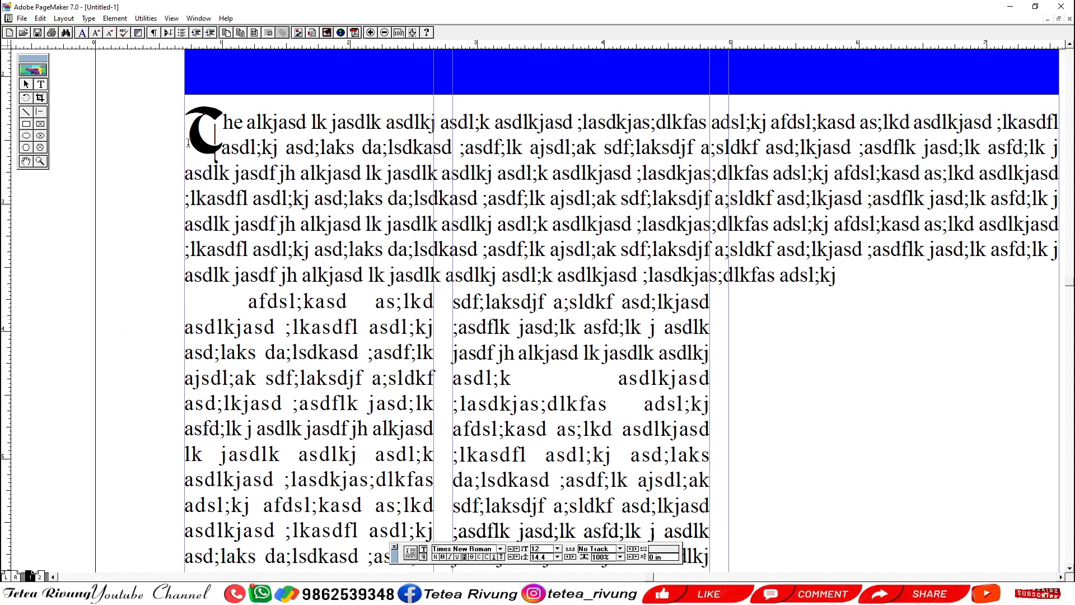
pyautogui.moveTo(207, 144); pyautogui.dragTo(191, 127)
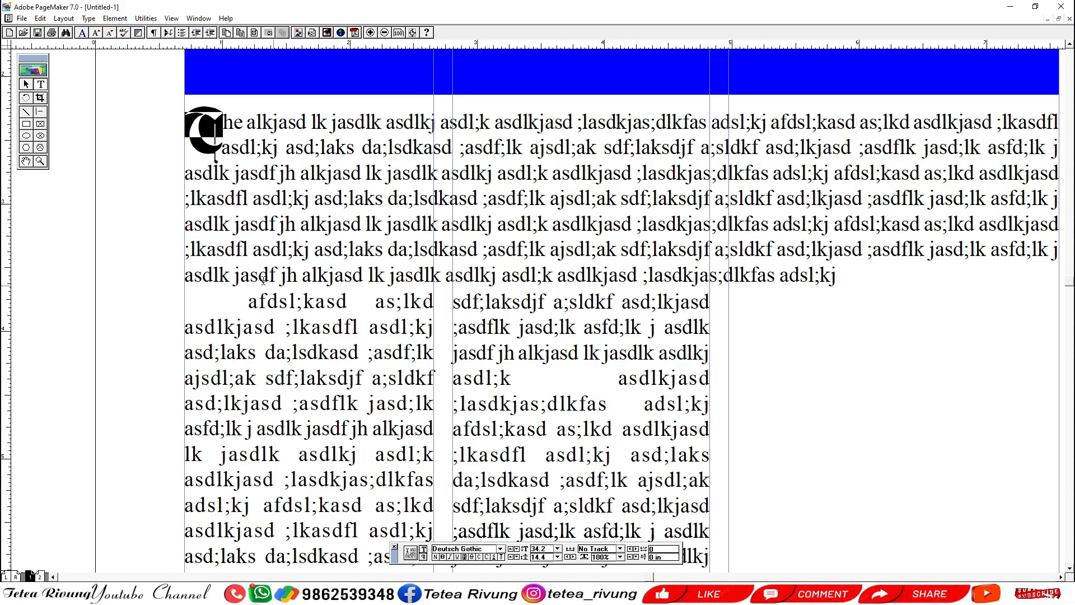
pyautogui.click(500, 550)
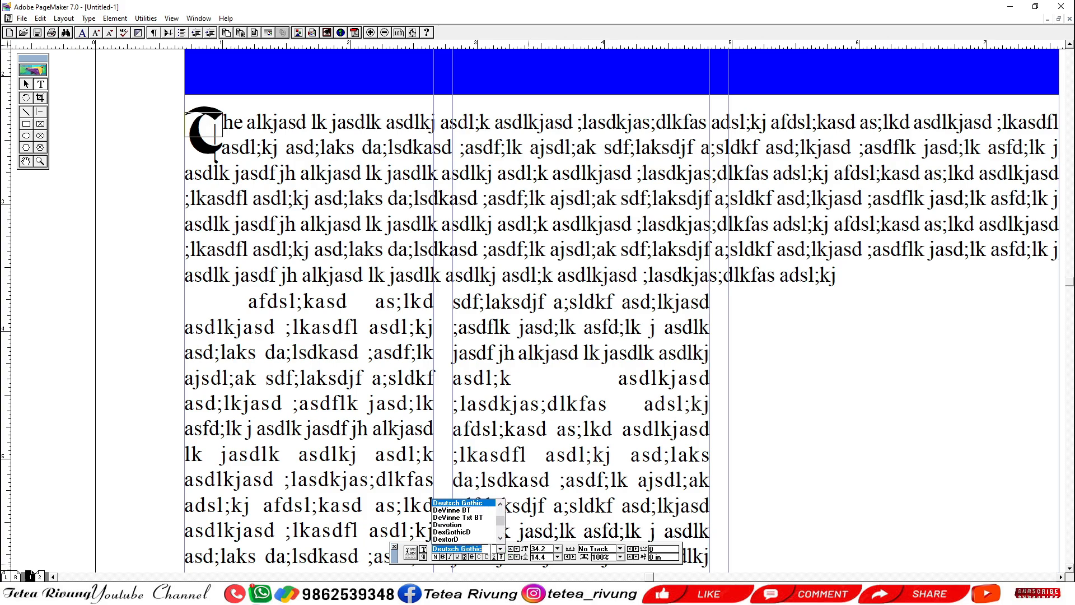
pyautogui.write('Britannic Bold')
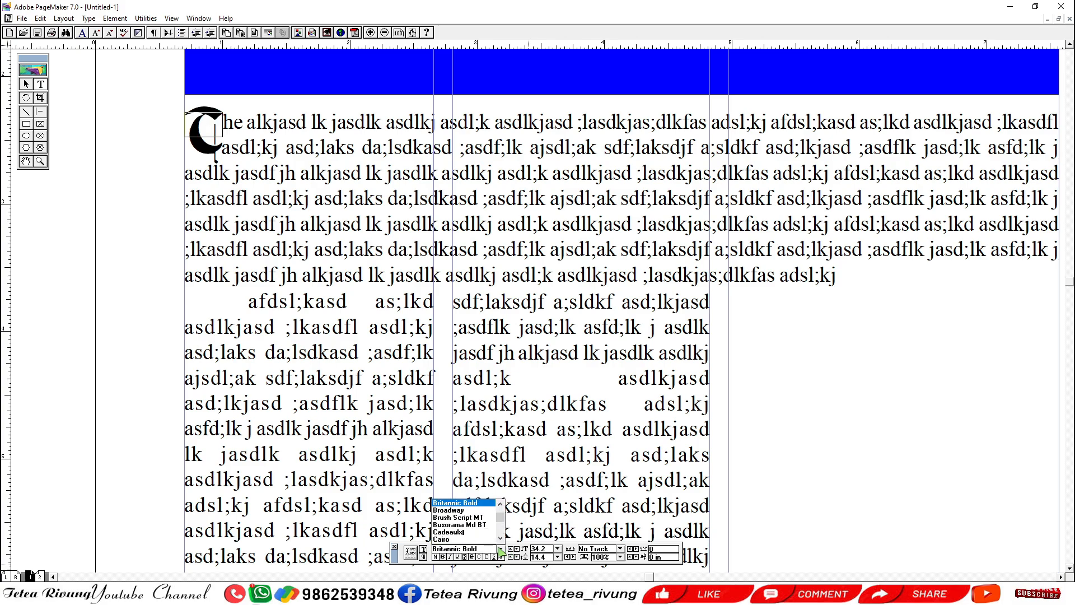
pyautogui.click(469, 503)
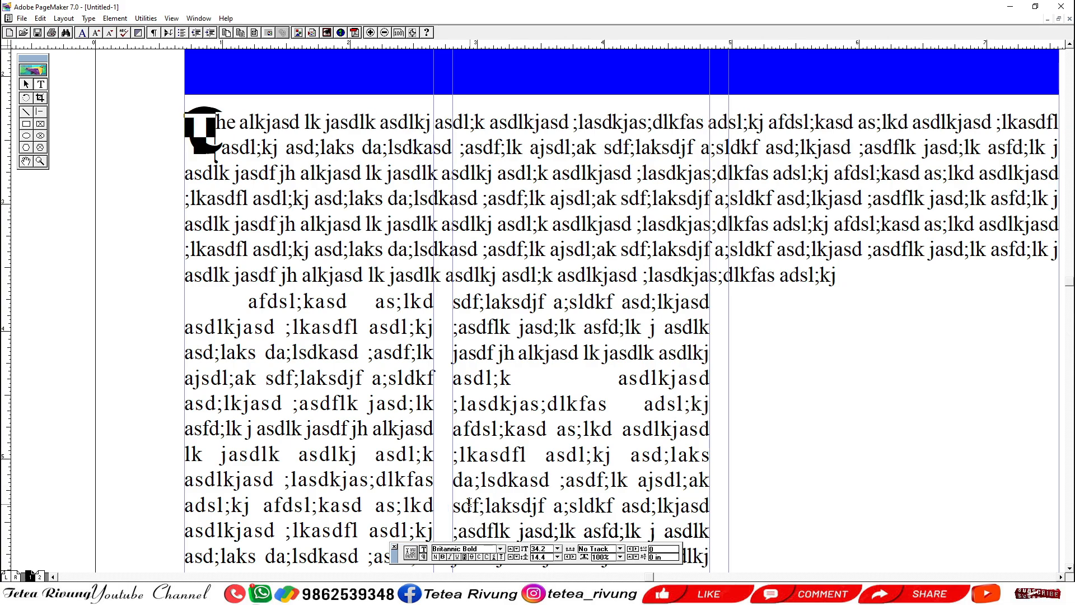
pyautogui.click(26, 84)
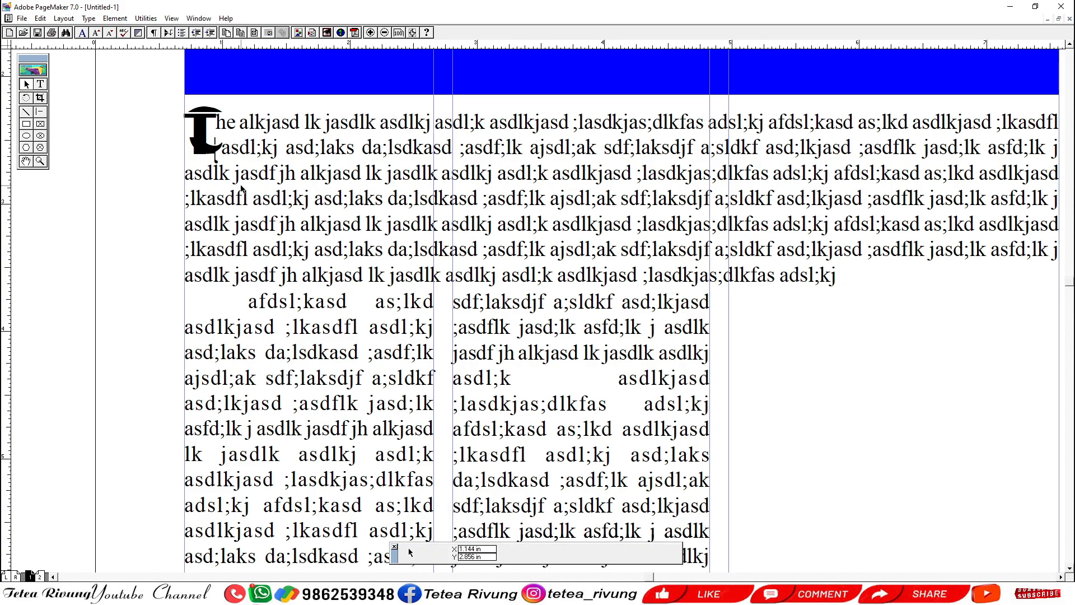
# - Change the font of the drop cap "T" to Franklin Gothic Book
pyautogui.keyDown('ctrl'); pyautogui.keyDown('alt'); pyautogui.click(347, 208); pyautogui.keyUp('alt'); pyautogui.keyUp('ctrl')
pyautogui.keyDown('ctrl'); pyautogui.keyDown('alt'); pyautogui.click(396, 273); pyautogui.keyUp('alt'); pyautogui.keyUp('ctrl')
pyautogui.moveTo(423, 283); pyautogui.dragTo(388, 279)
pyautogui.moveTo(316, 153); pyautogui.dragTo(436, 204)
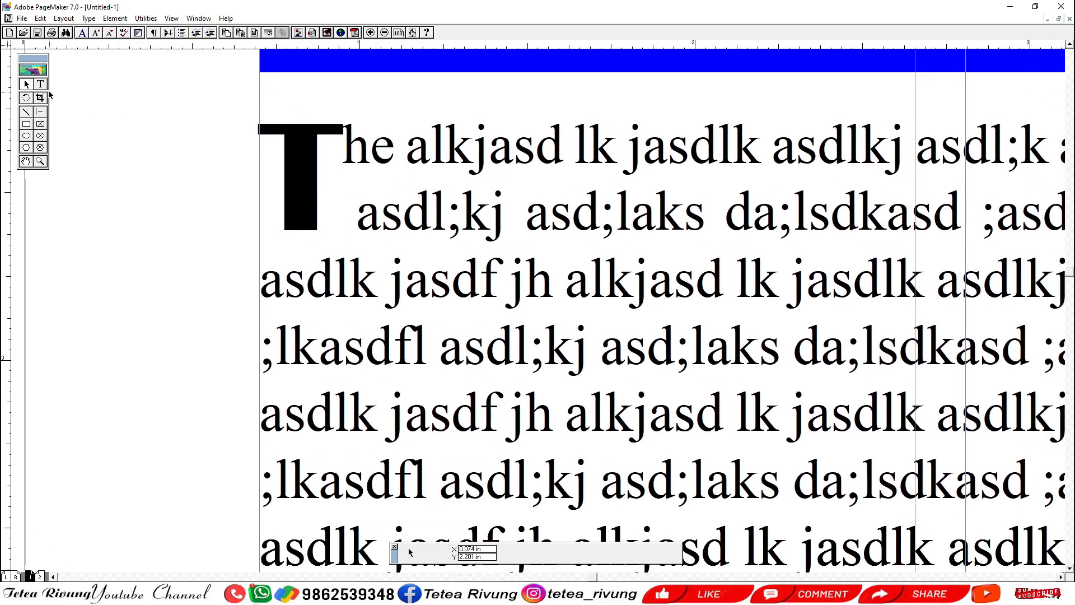
pyautogui.click(40, 84)
pyautogui.moveTo(337, 141); pyautogui.dragTo(261, 134)
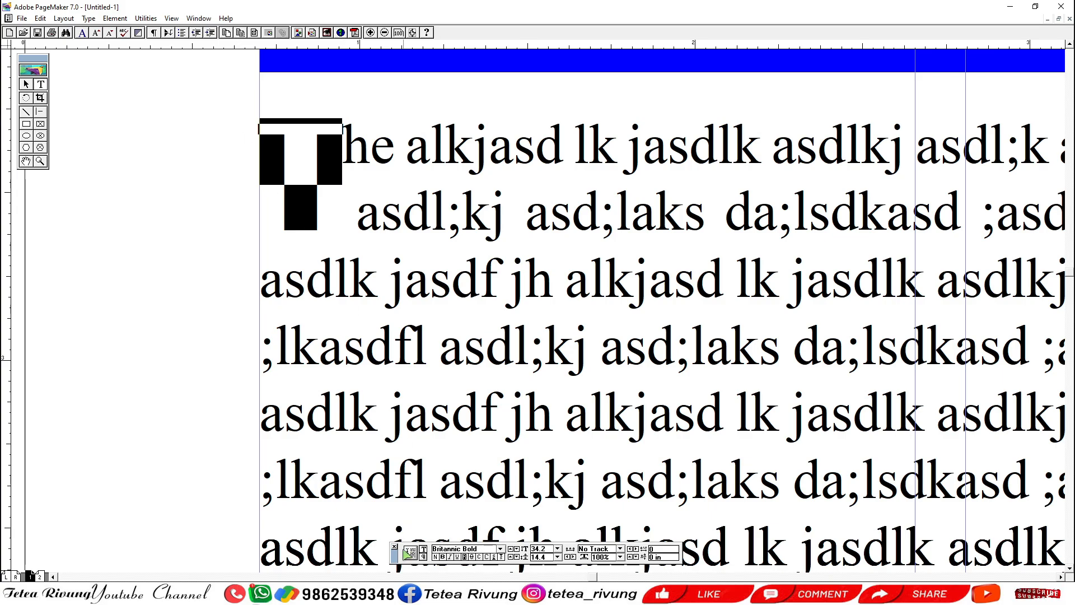
pyautogui.click(501, 550)
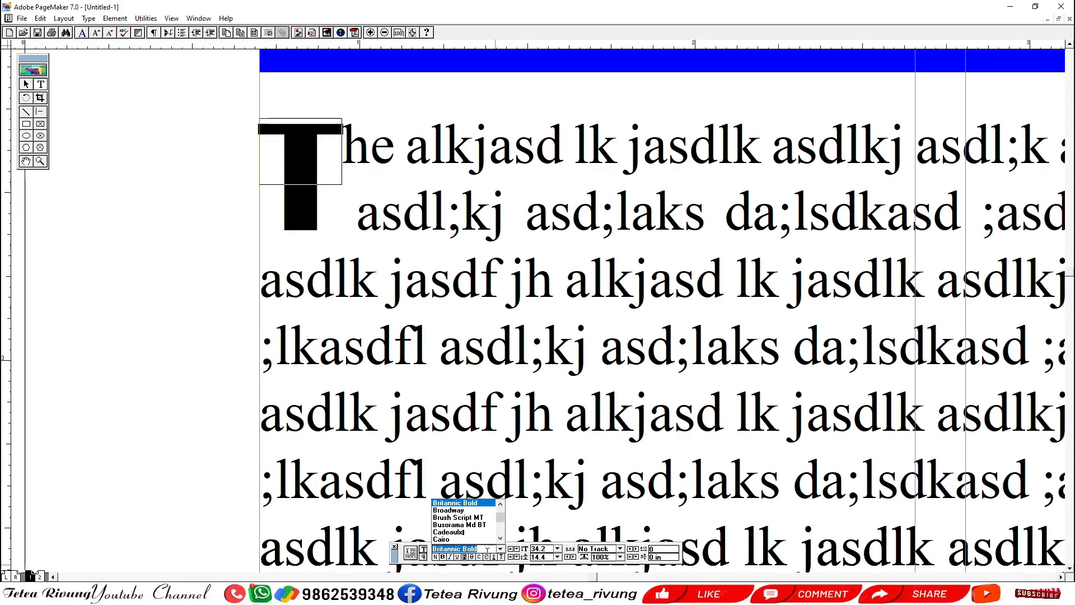
pyautogui.write('F')
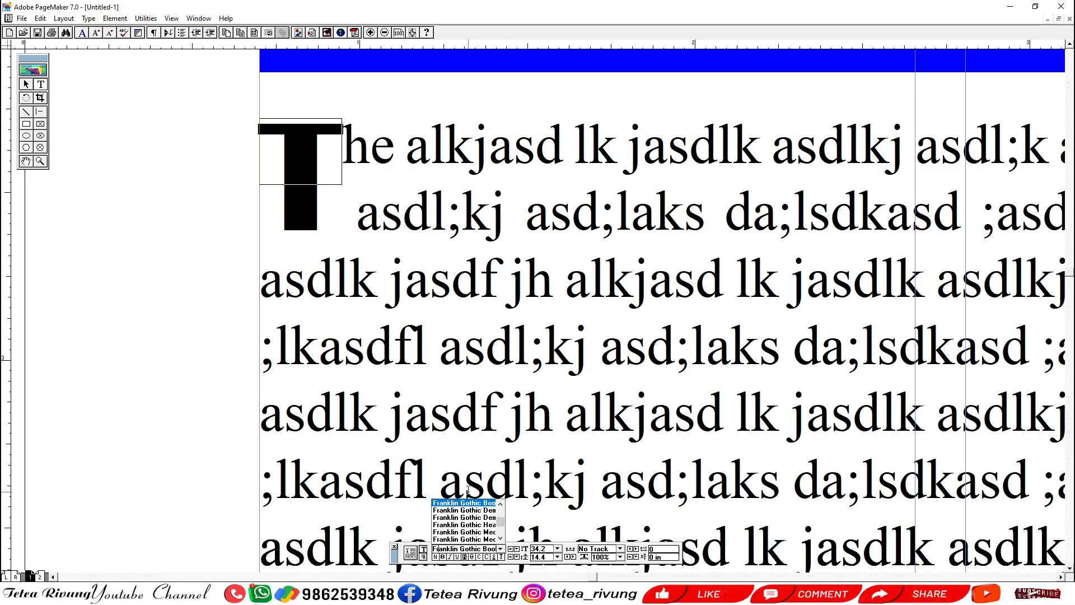
pyautogui.click(468, 503)
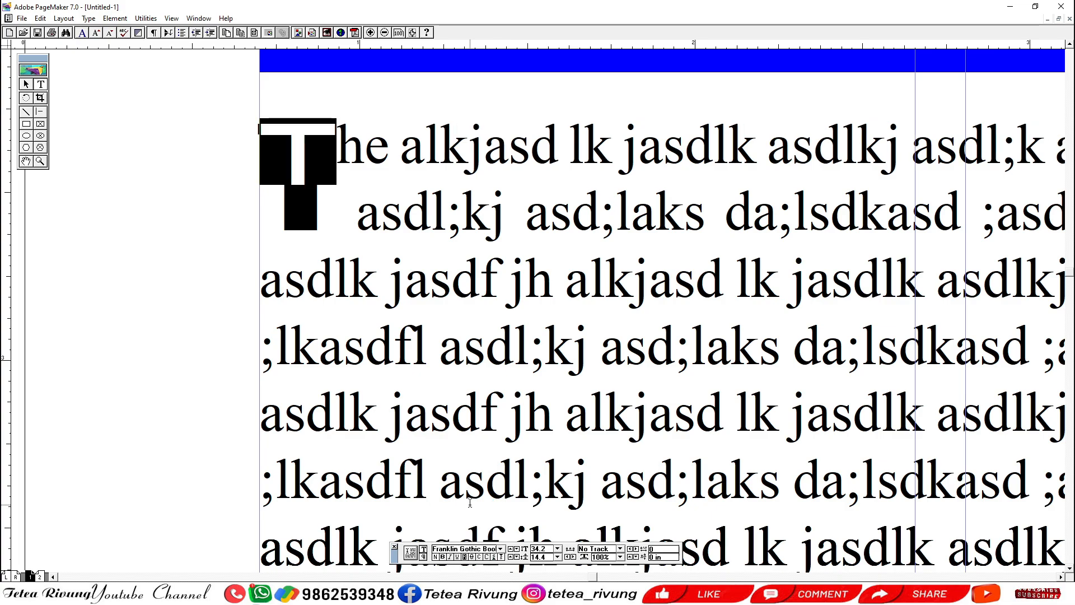
# - Change the font of the drop cap "T" to Galaxy
pyautogui.click(500, 549)
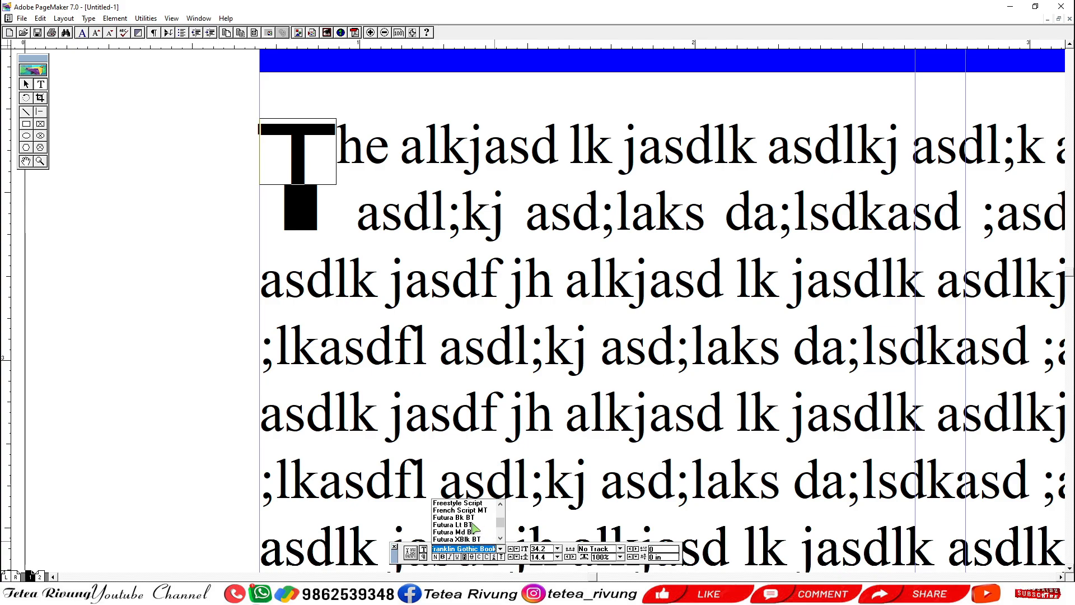
pyautogui.scroll(-3, 476, 529)
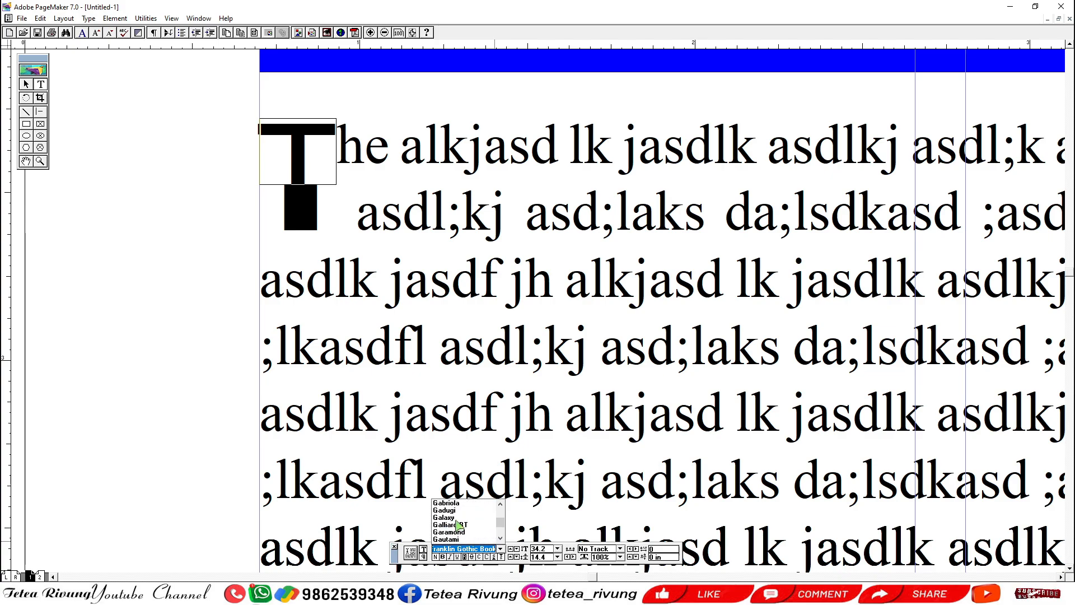
pyautogui.click(459, 517)
# - Set the font of the drop cap "T" to Georgia
pyautogui.click(500, 550)
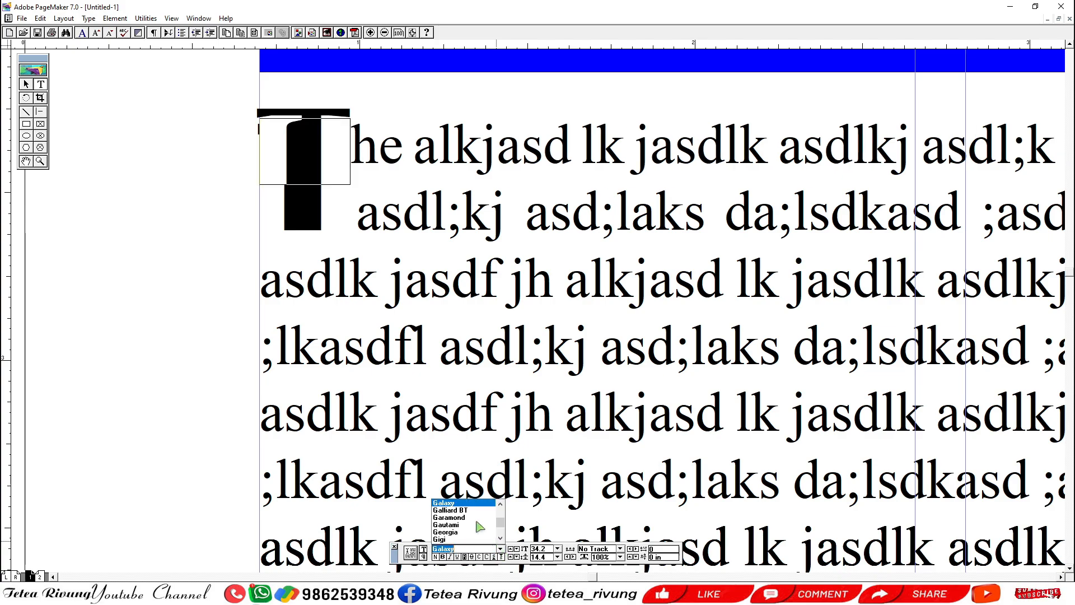
pyautogui.scroll(-2, 460, 521)
pyautogui.click(456, 511)
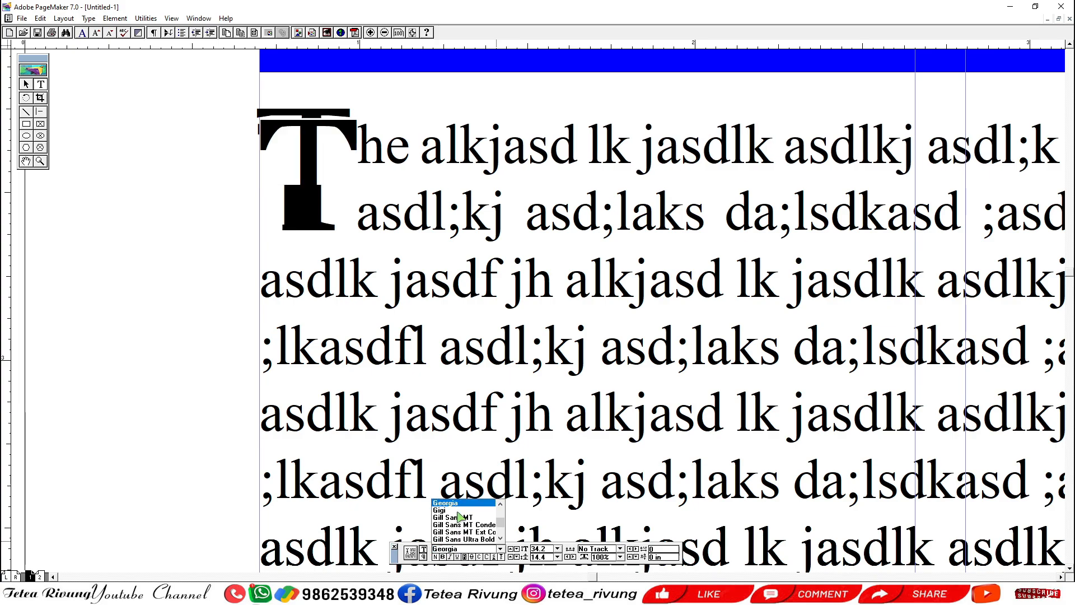
# - Inspect the Georgia drop cap "T" in the introductory paragraph both close up and in the context of the page
pyautogui.click(26, 84)
pyautogui.hotkey('ctrl', '0')
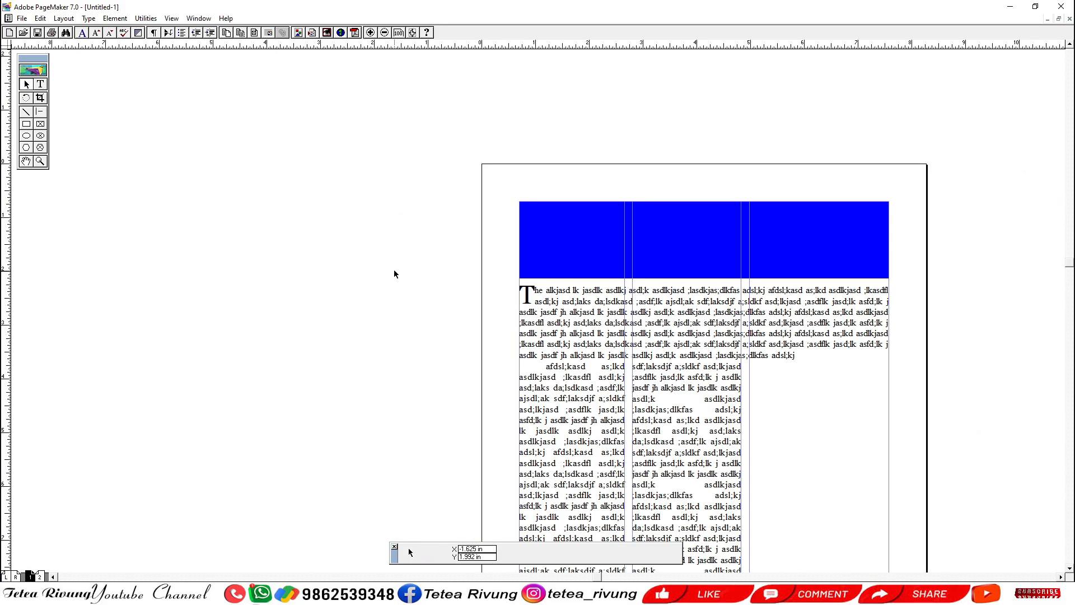
pyautogui.moveTo(338, 139); pyautogui.dragTo(556, 208)
pyautogui.moveTo(472, 379); pyautogui.dragTo(454, 305)
pyautogui.hotkey('ctrl', '0')
pyautogui.moveTo(438, 252); pyautogui.dragTo(497, 314)
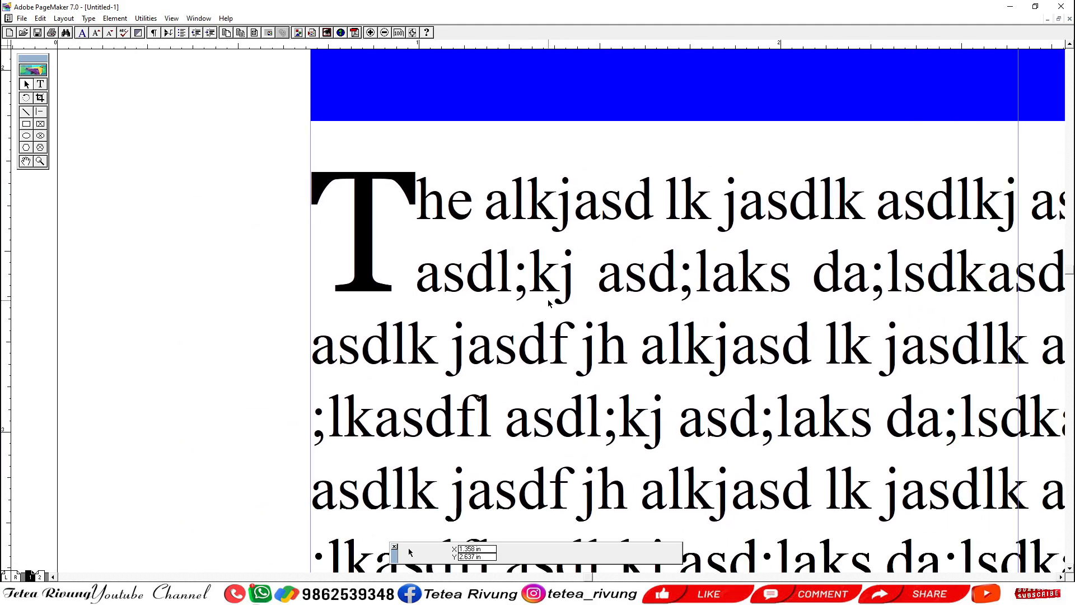
pyautogui.hotkey('ctrl', '0')
pyautogui.moveTo(451, 262); pyautogui.dragTo(891, 429)
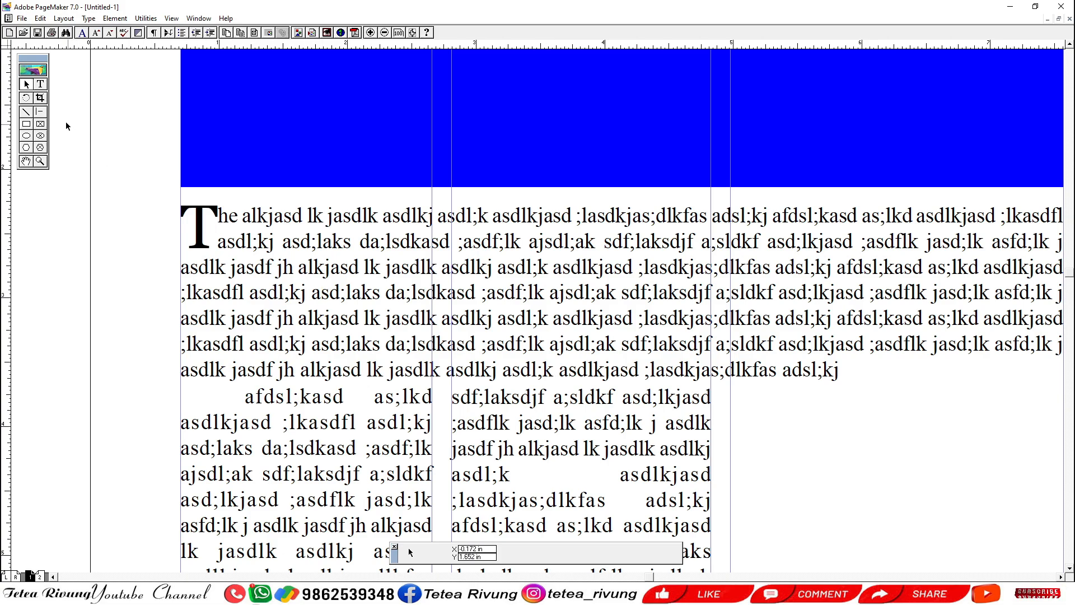
# - Remove the drop cap from the introductory paragraph with the Drop cap plug-in
pyautogui.click(43, 86)
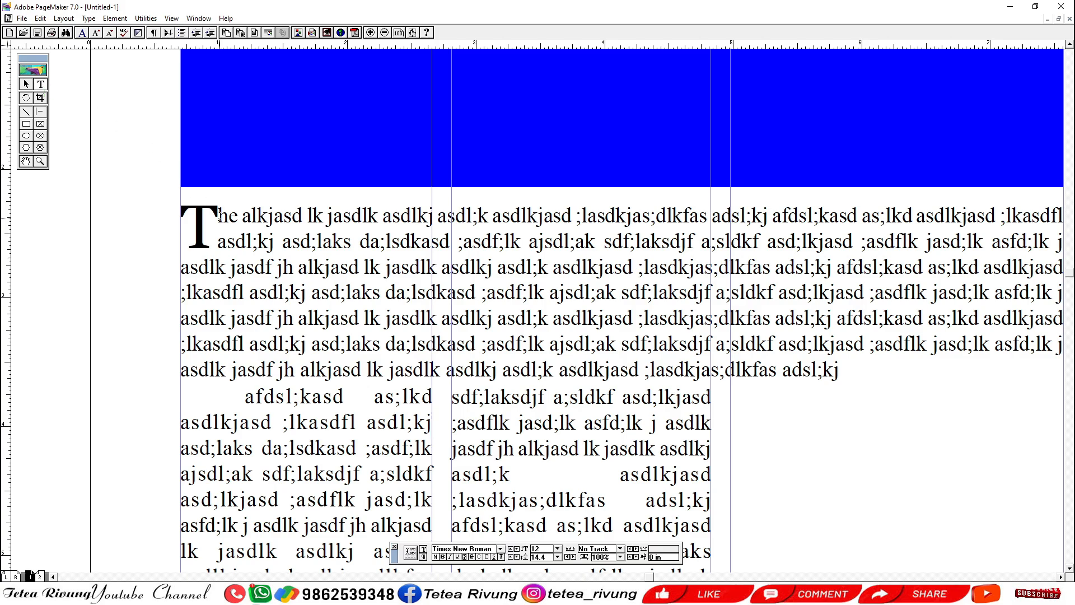
pyautogui.moveTo(208, 212); pyautogui.dragTo(178, 215)
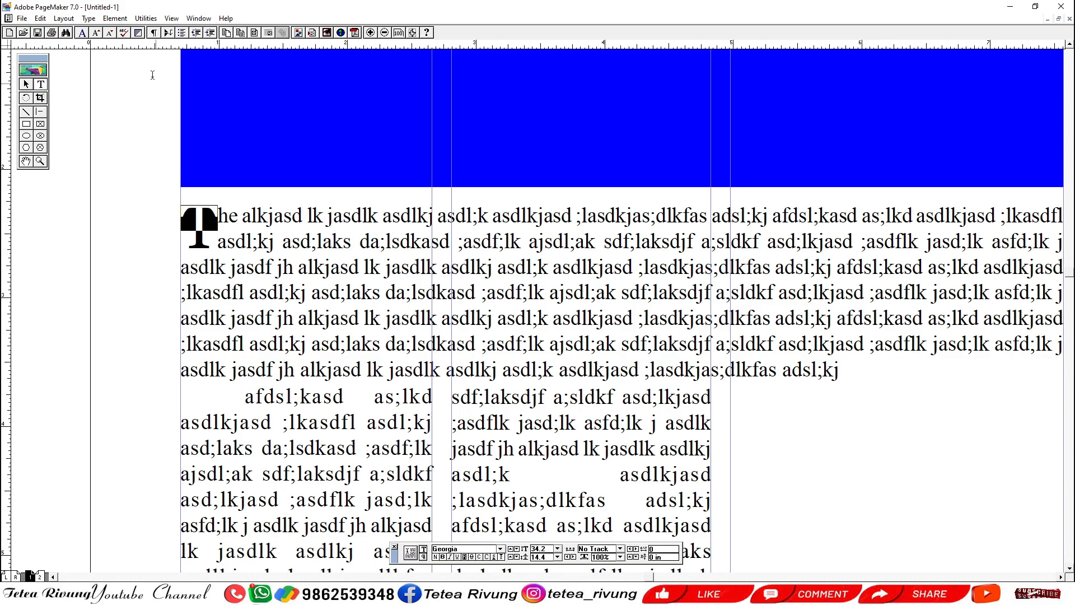
pyautogui.click(145, 18)
pyautogui.moveTo(159, 34)
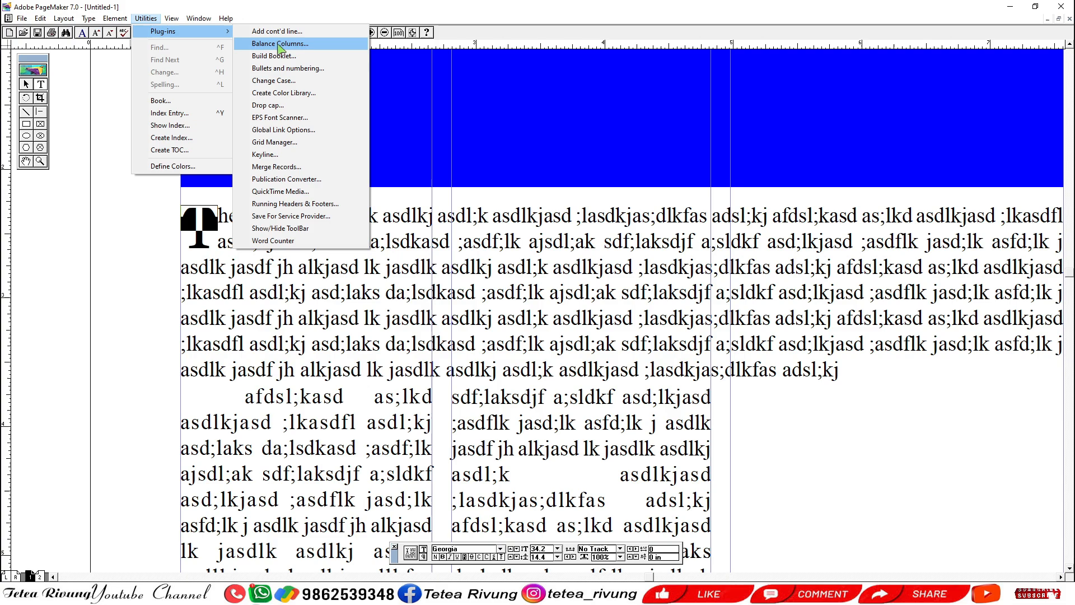
pyautogui.click(297, 106)
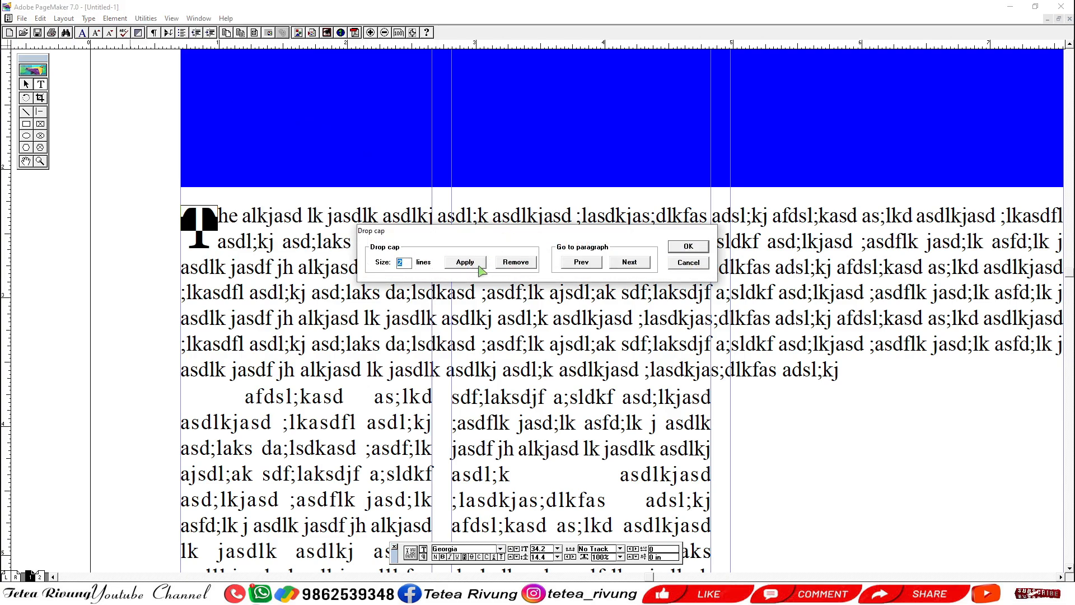
pyautogui.click(516, 263)
pyautogui.click(687, 247)
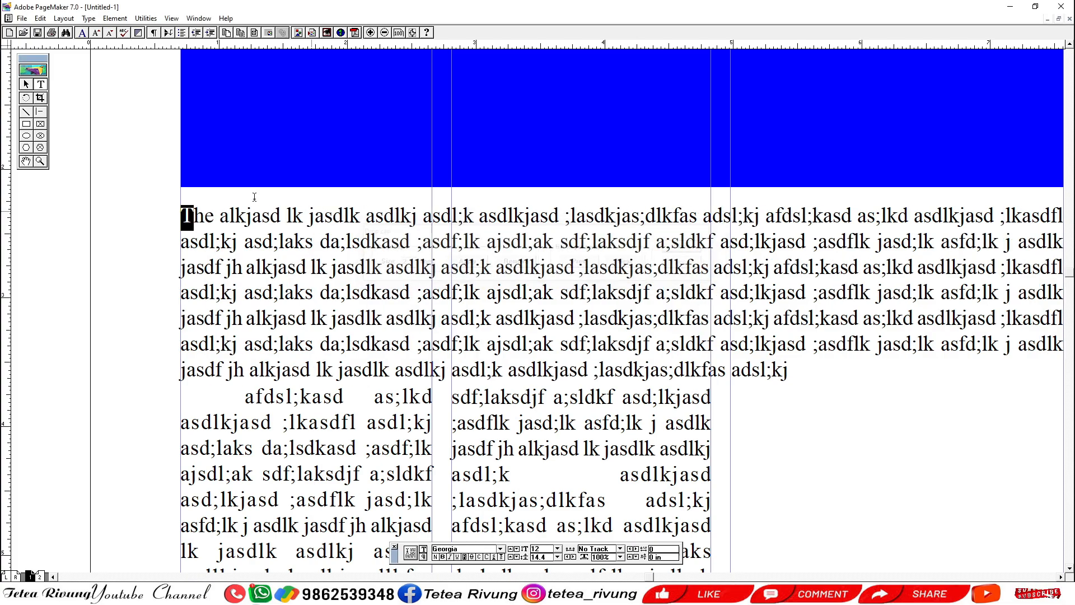
# - Select the first-column text block below the introductory paragraph as a whole object
pyautogui.click(27, 85)
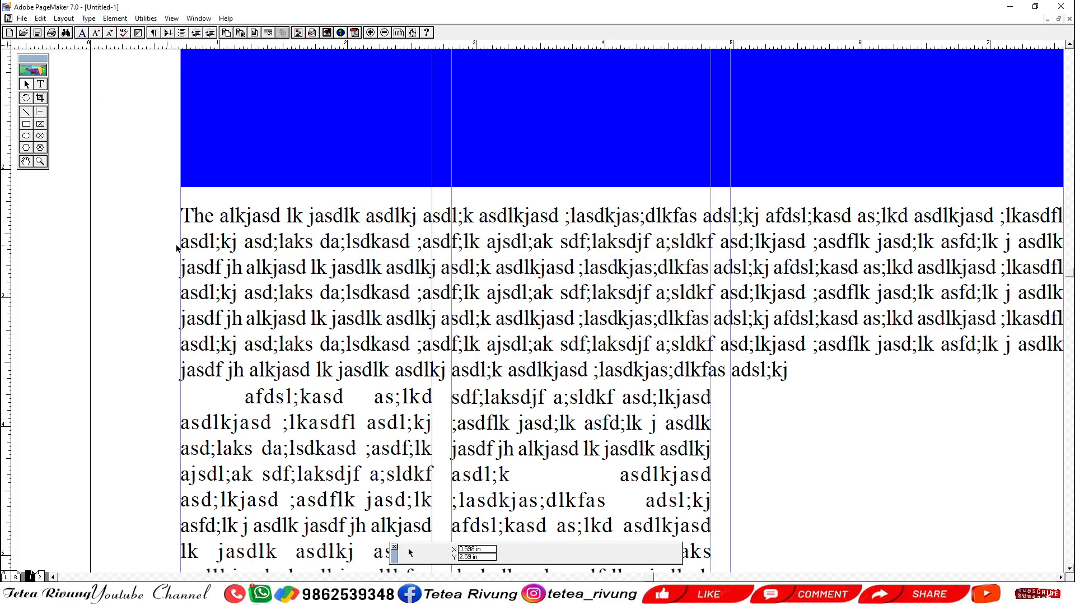
pyautogui.keyDown('ctrl'); pyautogui.keyDown('alt'); pyautogui.click(572, 309); pyautogui.keyUp('alt'); pyautogui.keyUp('ctrl')
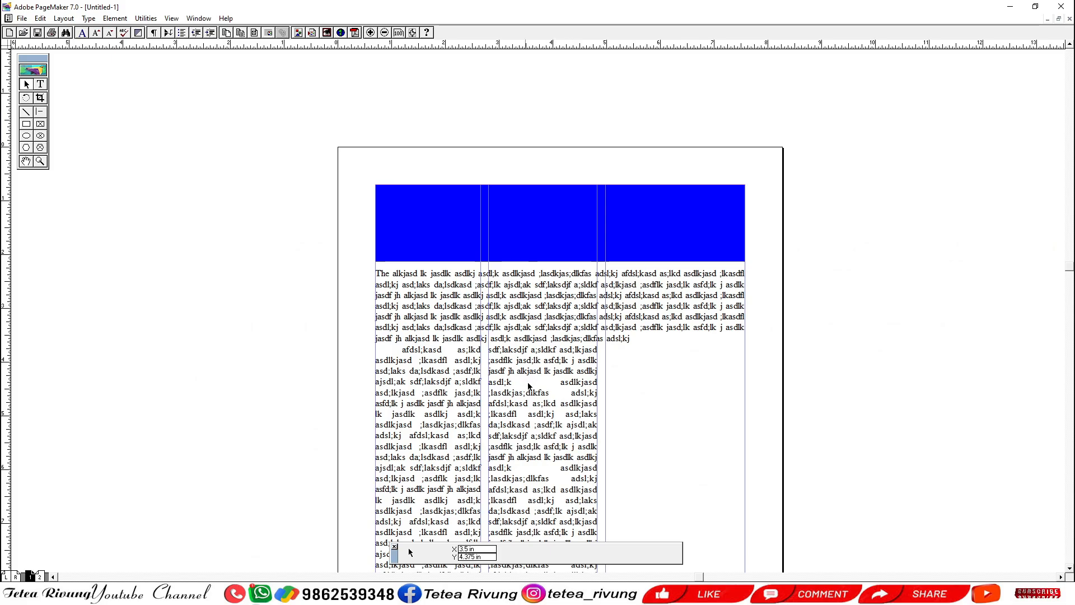
pyautogui.scroll(-1, 539, 386)
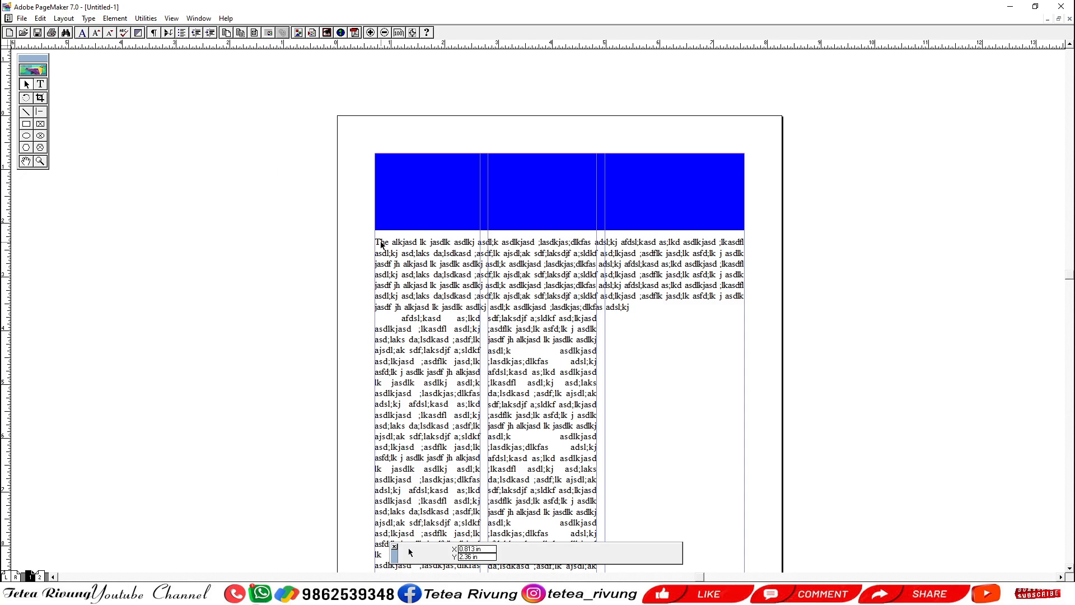
pyautogui.click(405, 323)
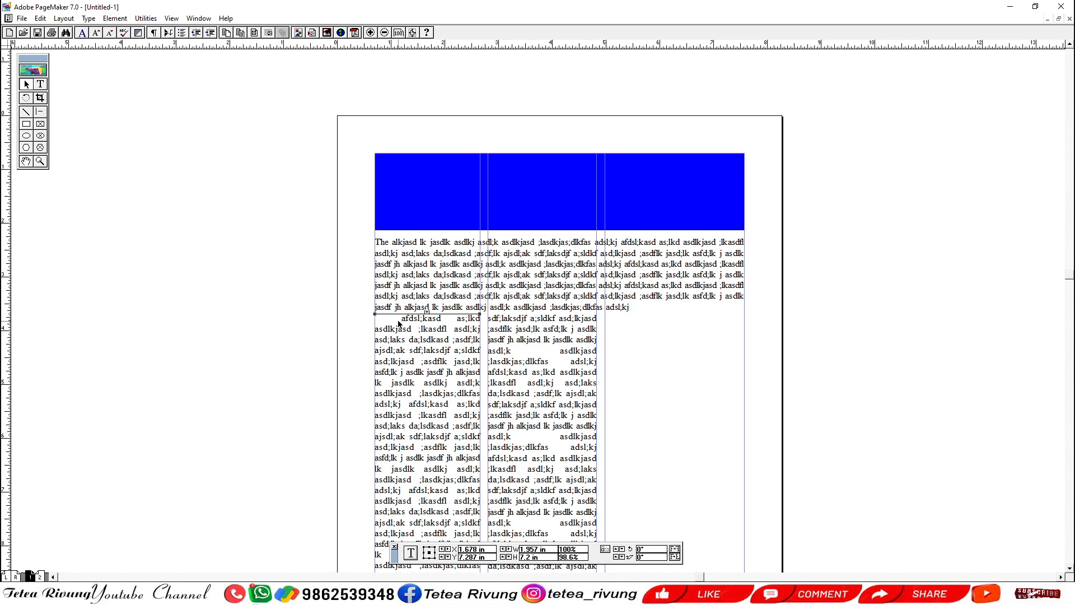
pyautogui.hotkey('ctrl', '0')
pyautogui.moveTo(516, 387); pyautogui.dragTo(517, 358)
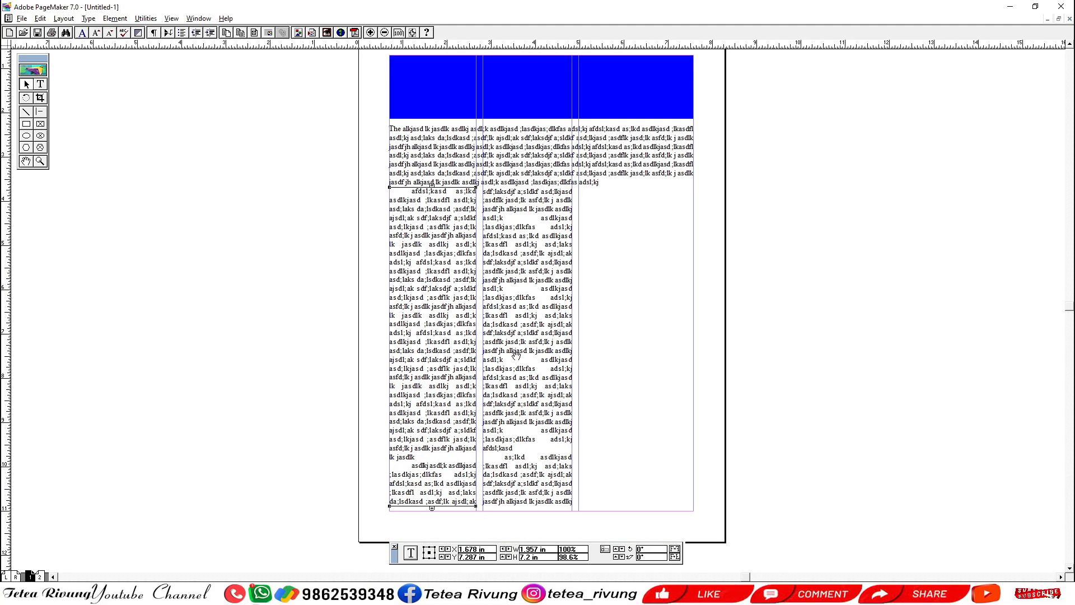